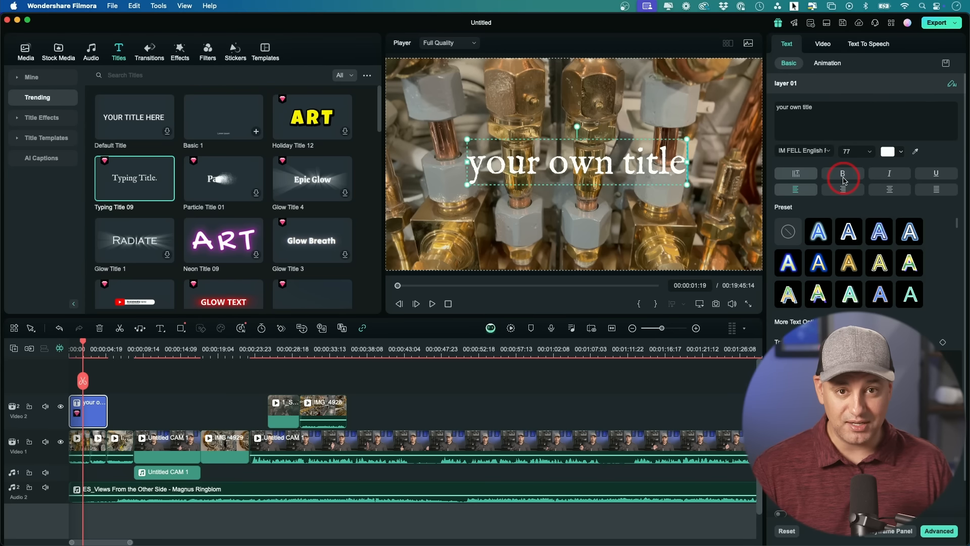
pyautogui.moveTo(83, 345); pyautogui.dragTo(58, 347)
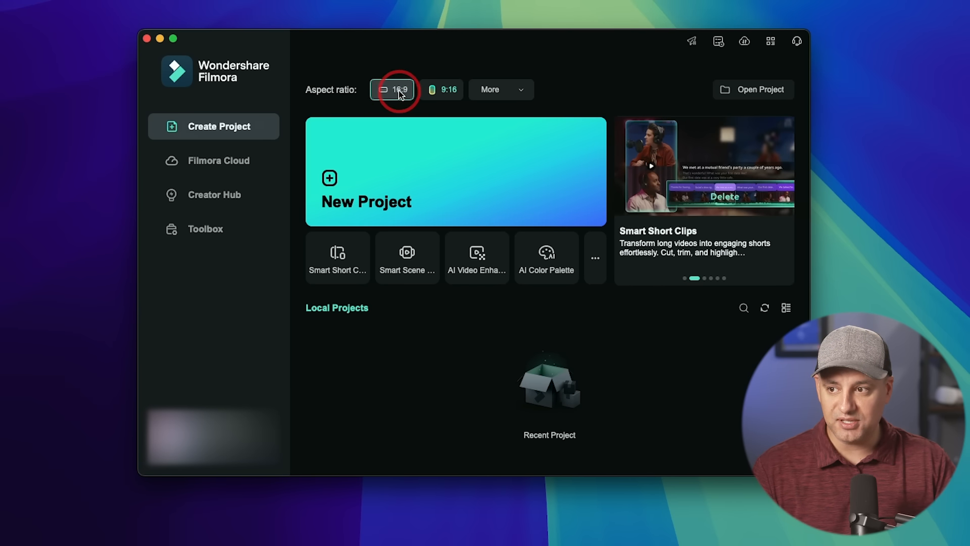
# Check the 9:16 and additional aspect ratio options, and create a new project in 16:9.
pyautogui.click(445, 92)
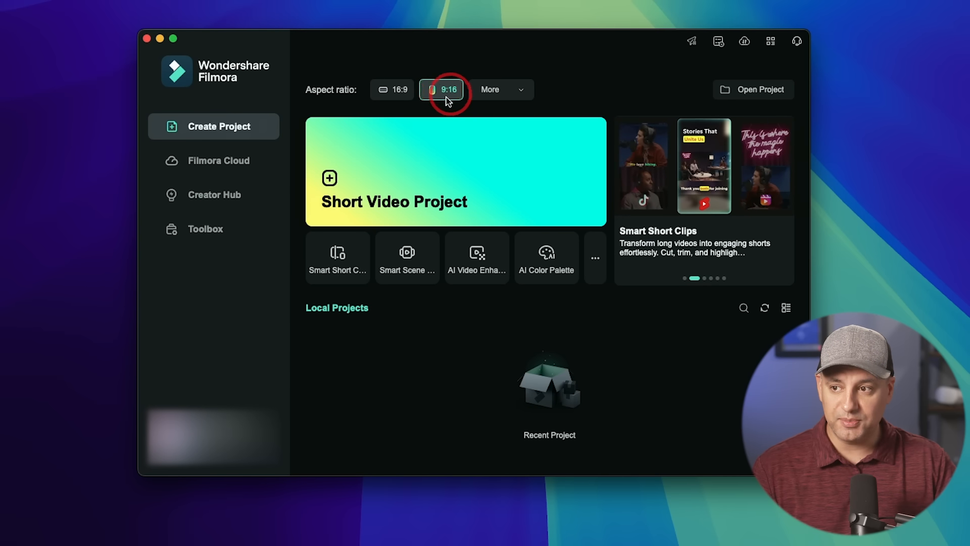
pyautogui.click(515, 96)
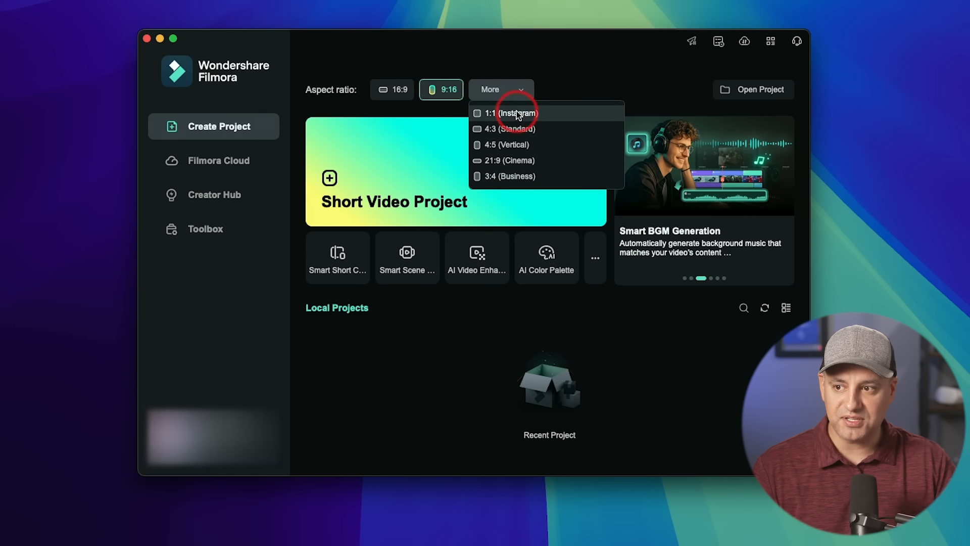
pyautogui.click(513, 91)
pyautogui.click(399, 91)
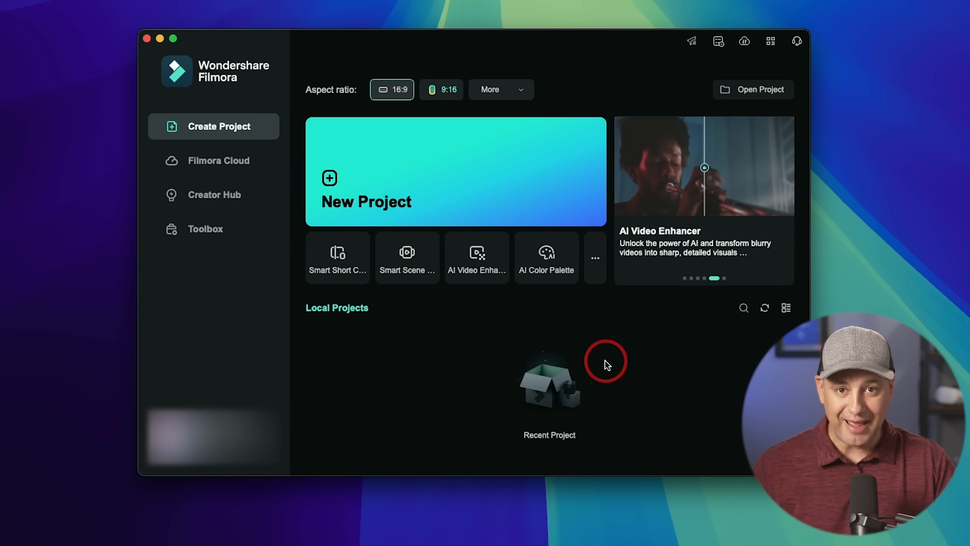
pyautogui.click(434, 160)
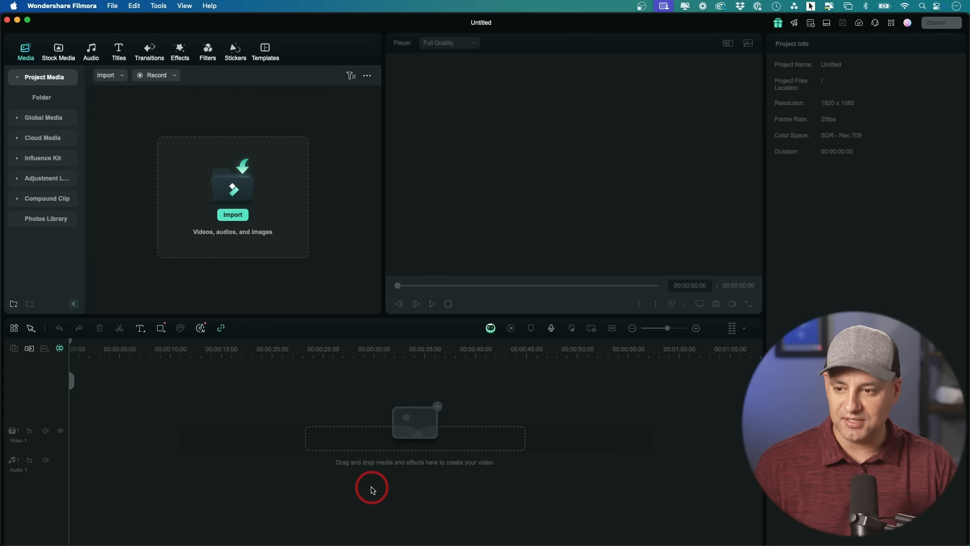
# Start importing media and look through the Footage, Music and Pictures subfolders of the Filmora Tutorial folder.
pyautogui.click(233, 216)
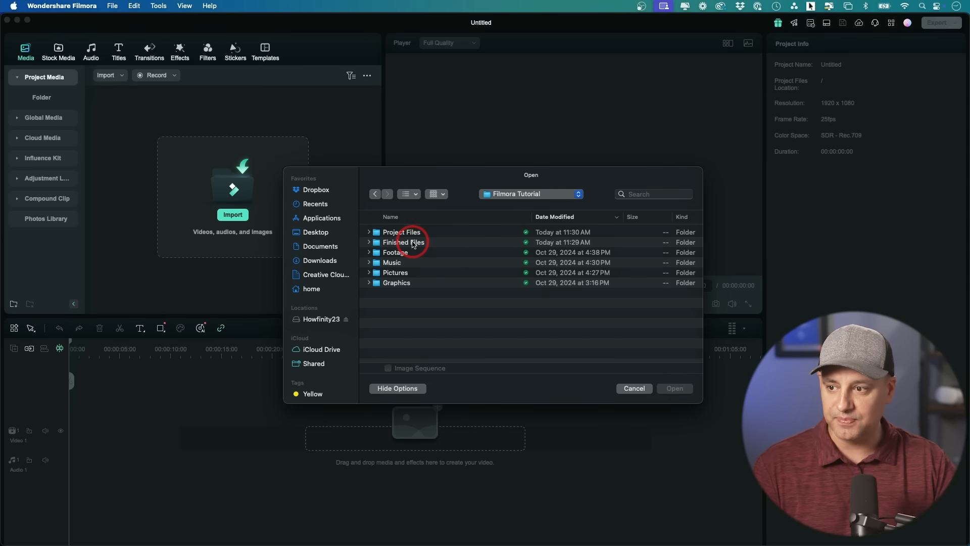
pyautogui.click(368, 253)
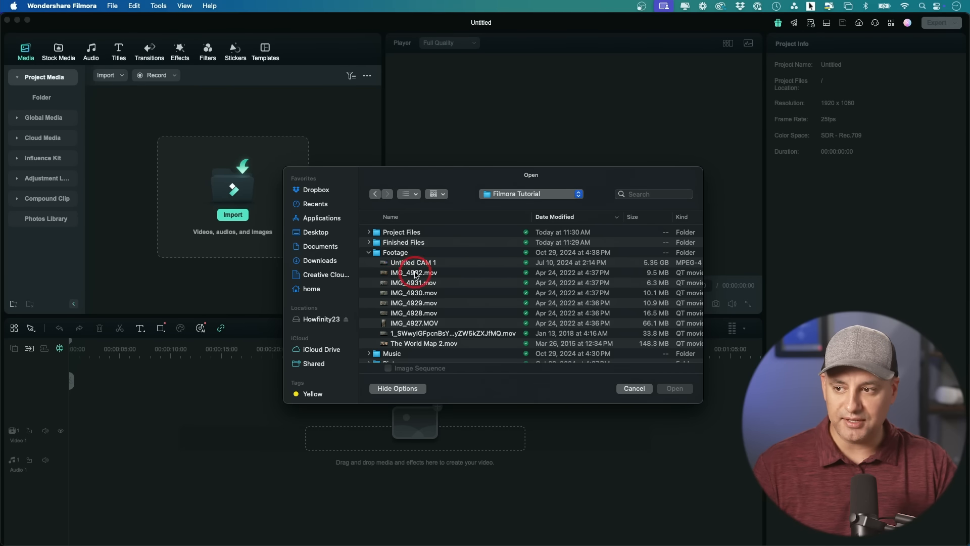
pyautogui.click(368, 252)
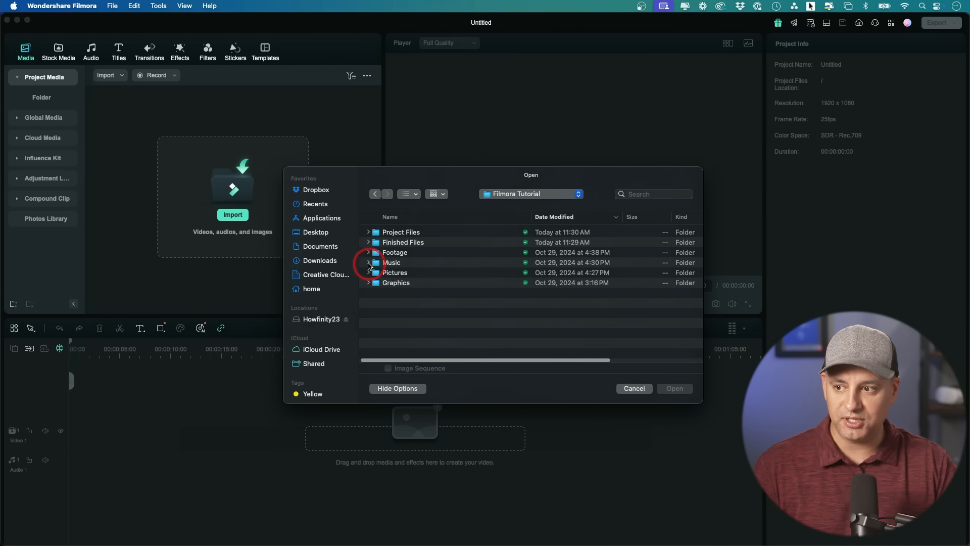
pyautogui.click(369, 263)
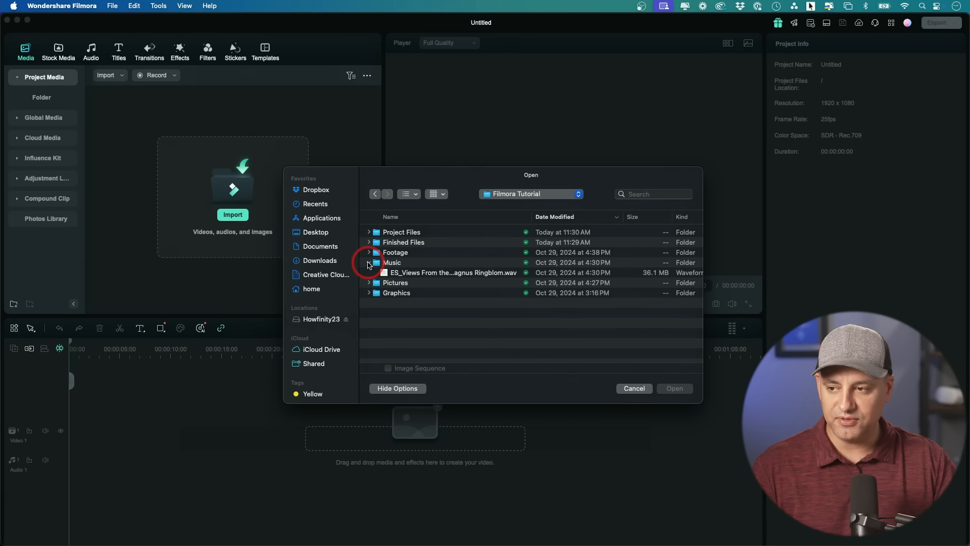
pyautogui.click(369, 263)
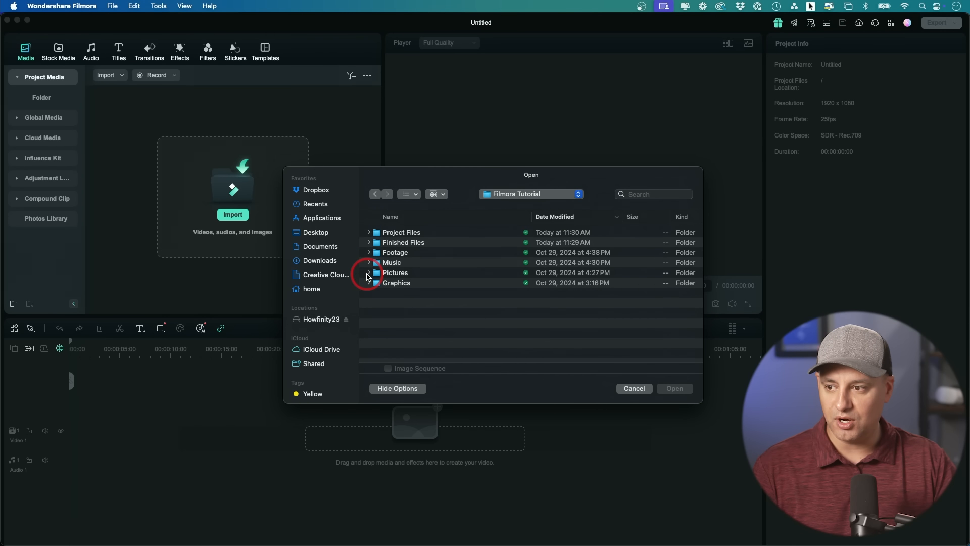
pyautogui.click(369, 273)
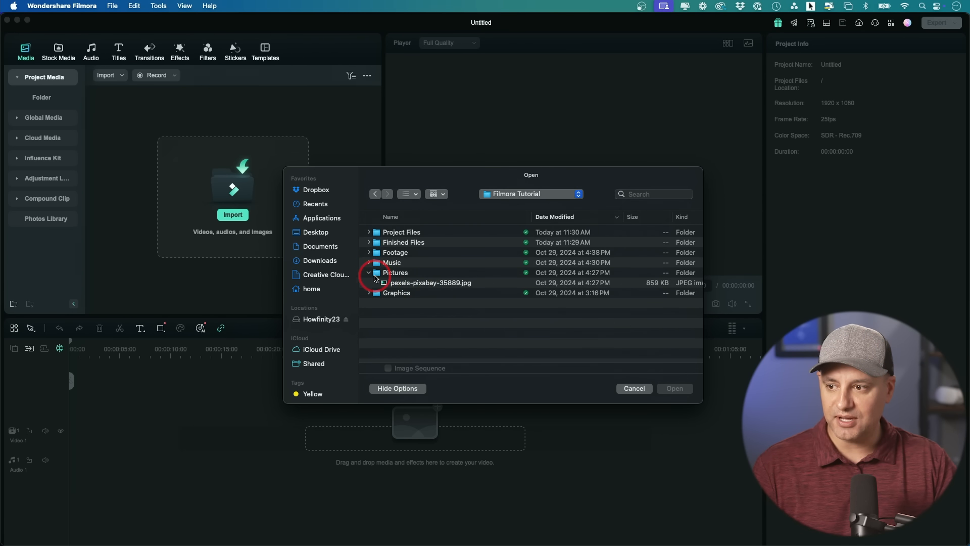
pyautogui.click(369, 274)
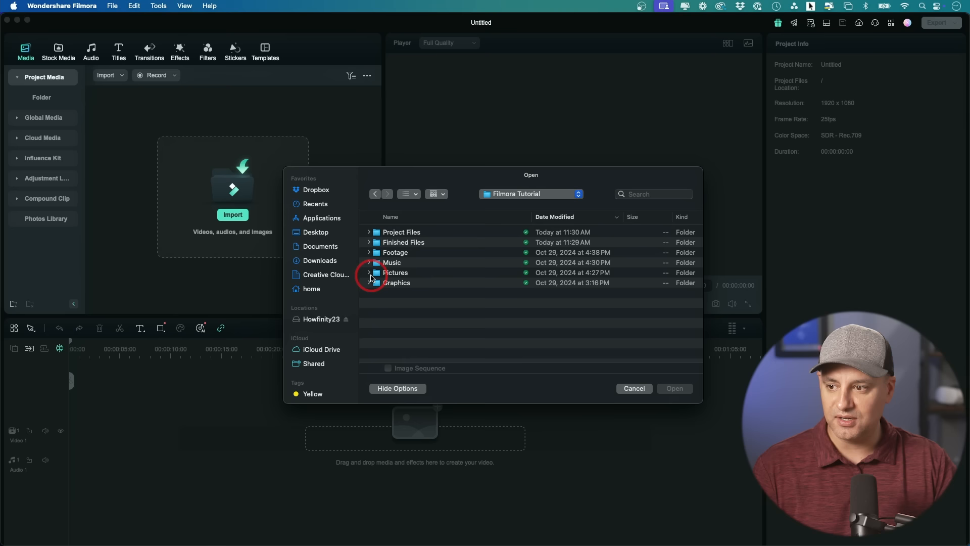
pyautogui.click(367, 284)
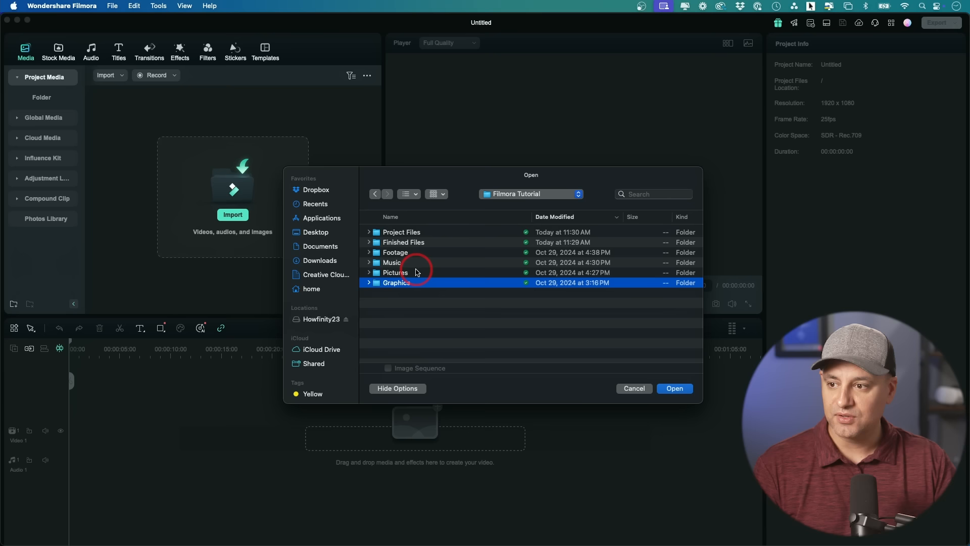
# Import all the video clips from the Footage folder and decline creating proxy files.
pyautogui.click(405, 253)
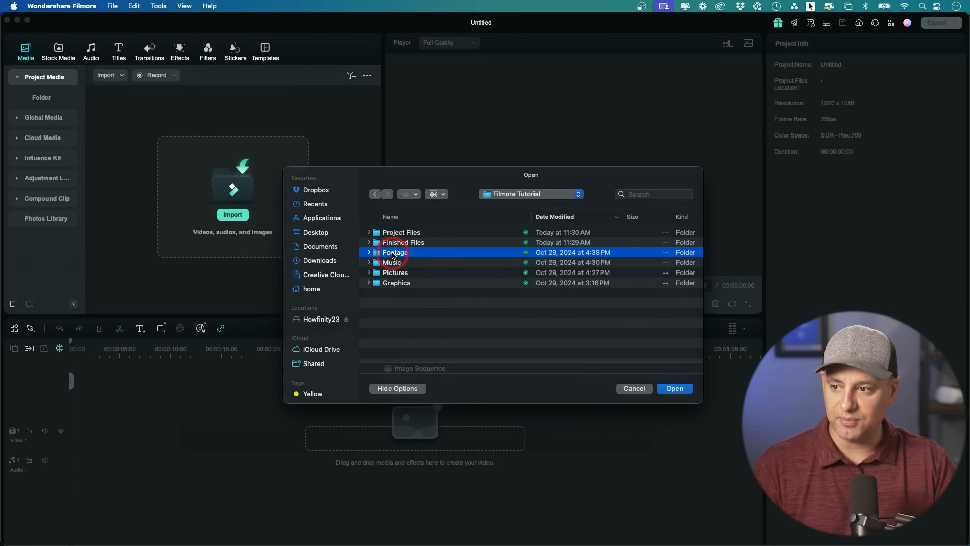
pyautogui.click(675, 388)
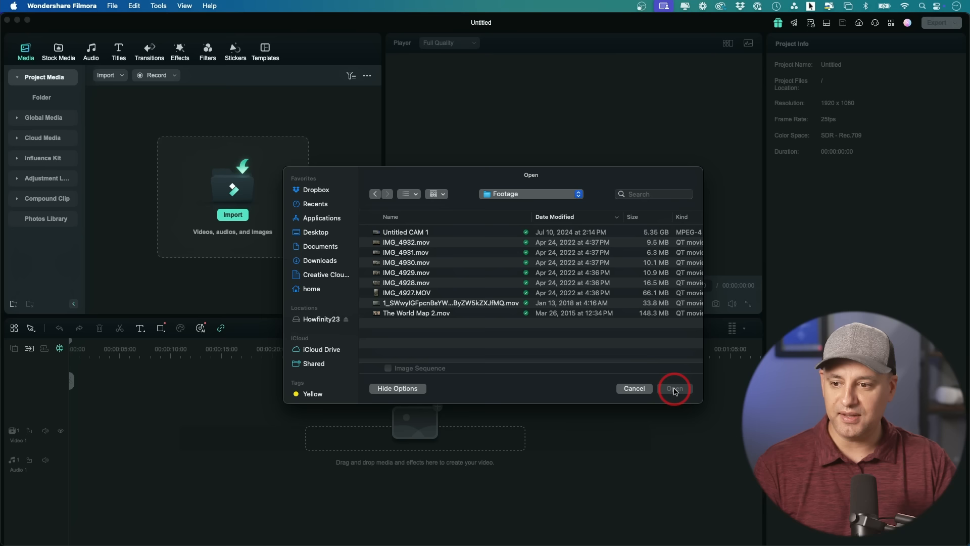
pyautogui.moveTo(526, 350); pyautogui.dragTo(361, 223)
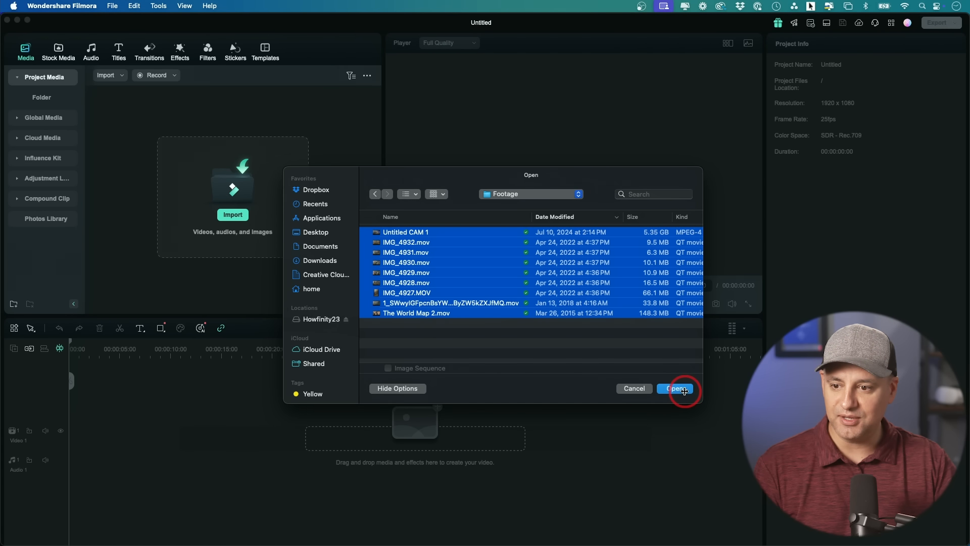
pyautogui.click(684, 389)
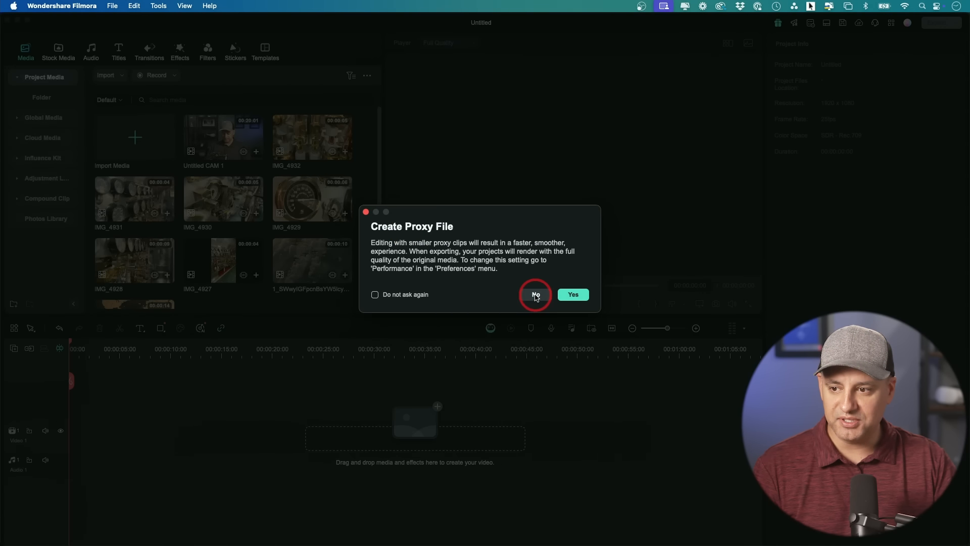
pyautogui.click(536, 295)
pyautogui.click(448, 241)
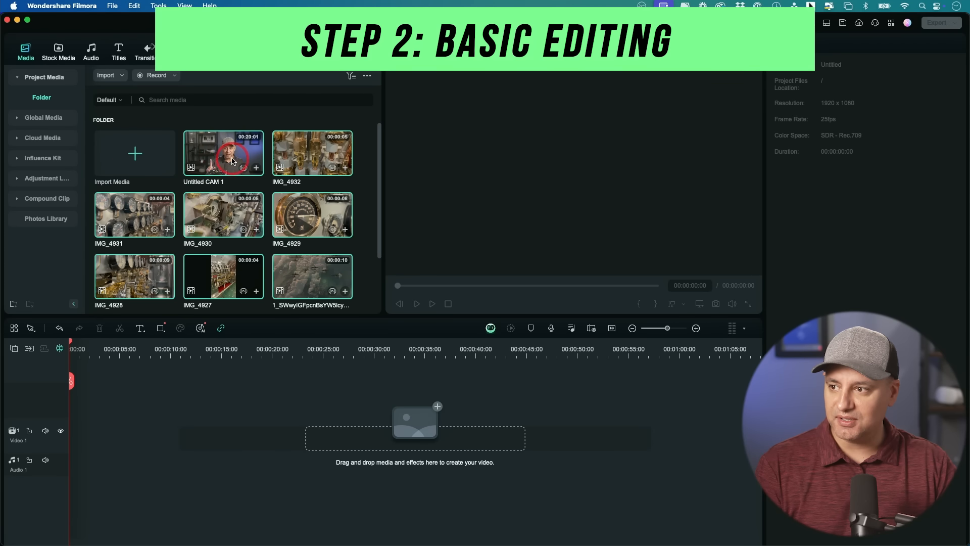
# Preview the IMG_4932 clip and set its in point at 00:00:01:27.
pyautogui.doubleClick(309, 161)
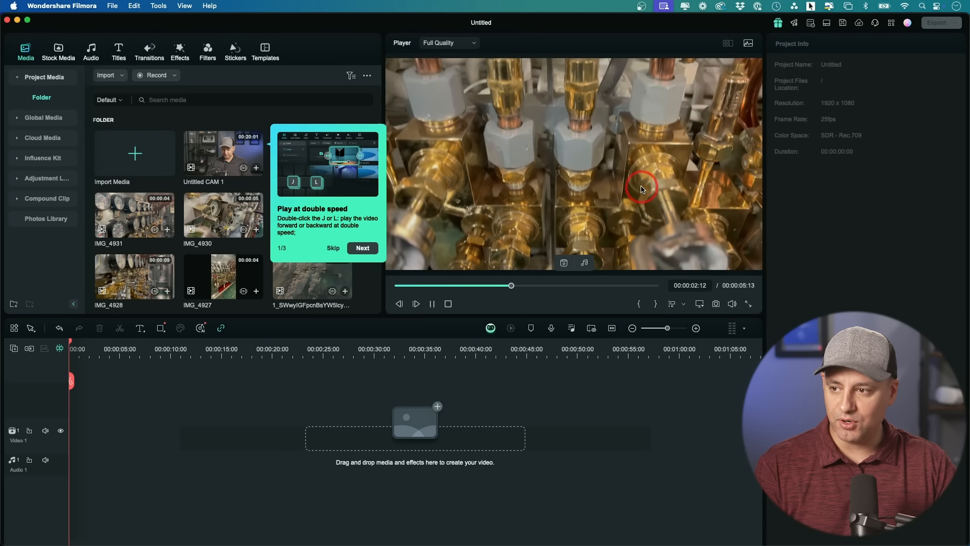
pyautogui.click(448, 304)
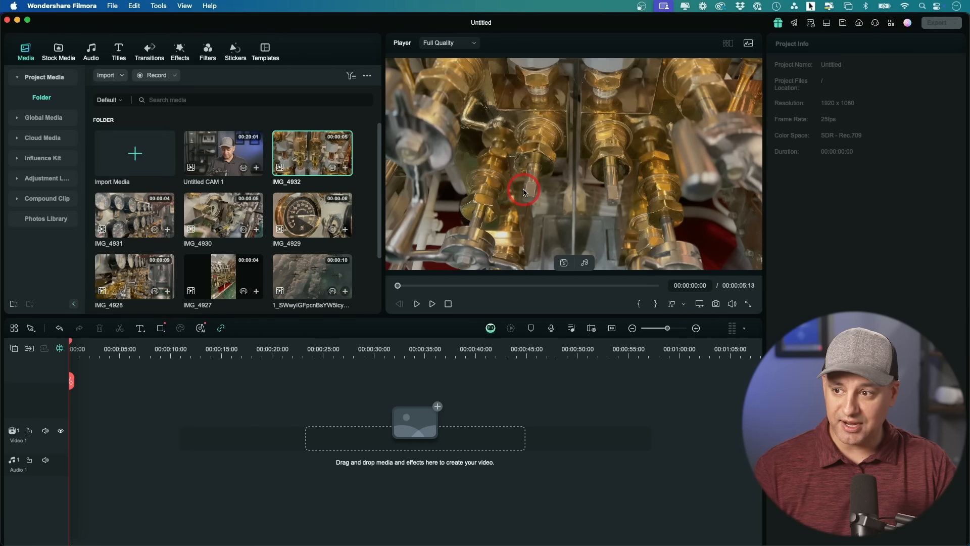
pyautogui.moveTo(403, 287); pyautogui.dragTo(488, 288)
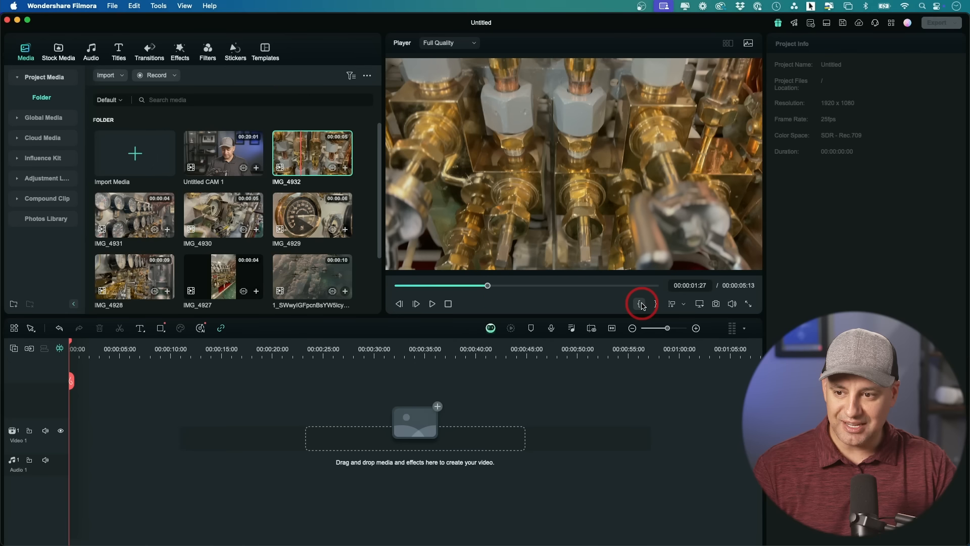
pyautogui.click(640, 304)
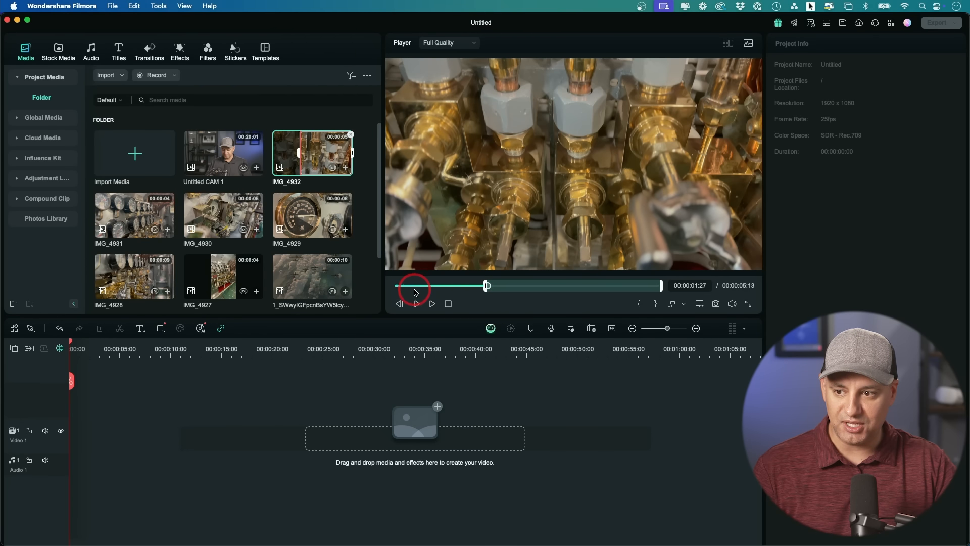
# Set the out point of the IMG_4932 clip at 00:00:04:19.
pyautogui.moveTo(486, 287); pyautogui.dragTo(577, 287)
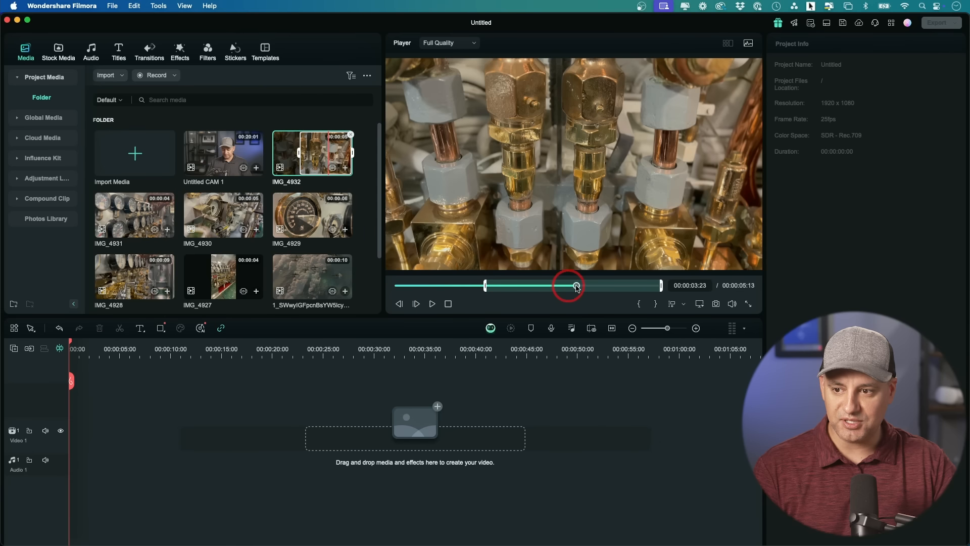
pyautogui.moveTo(585, 284); pyautogui.dragTo(618, 288)
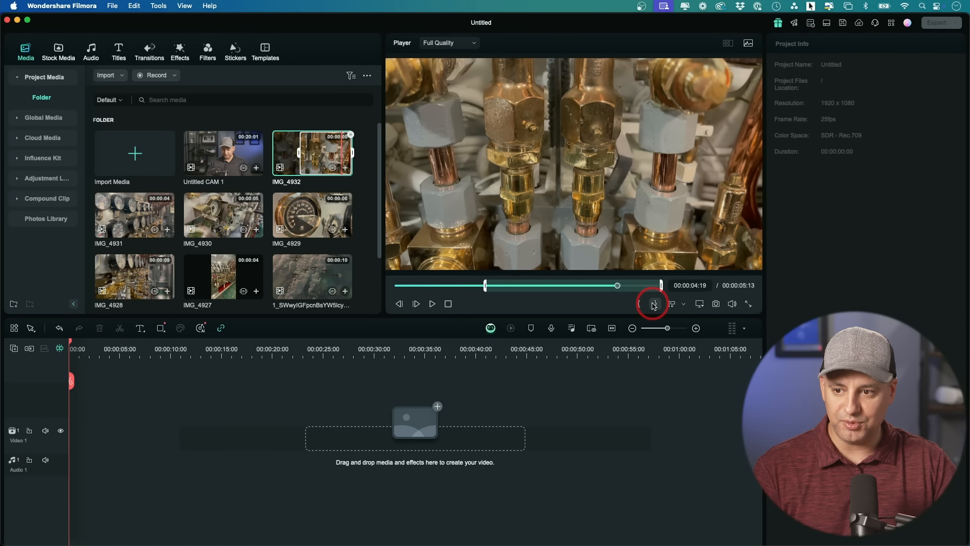
pyautogui.click(654, 305)
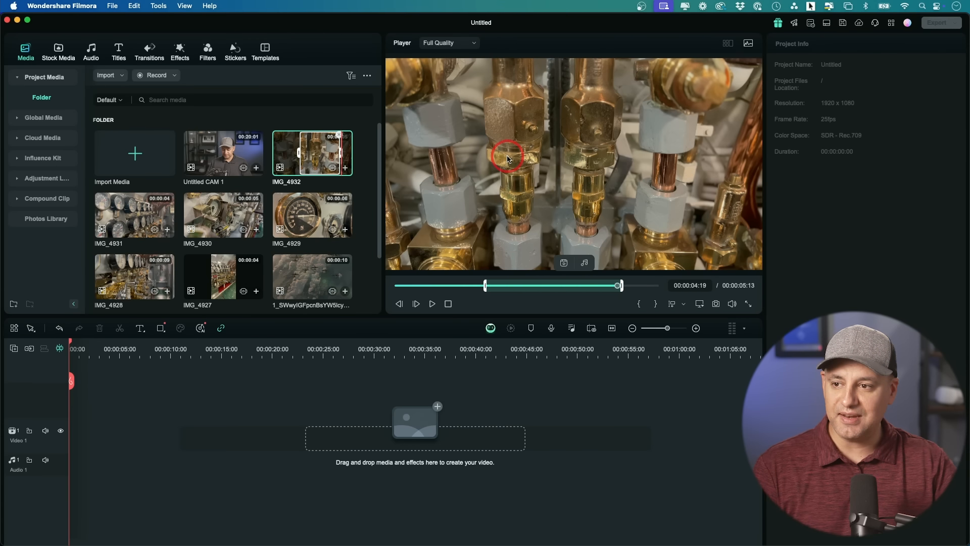
# Place the marked part of IMG_4932 at the start of Video 1, matching the project settings to the media at 1920 x 1080 30fps.
pyautogui.moveTo(524, 146); pyautogui.dragTo(68, 444)
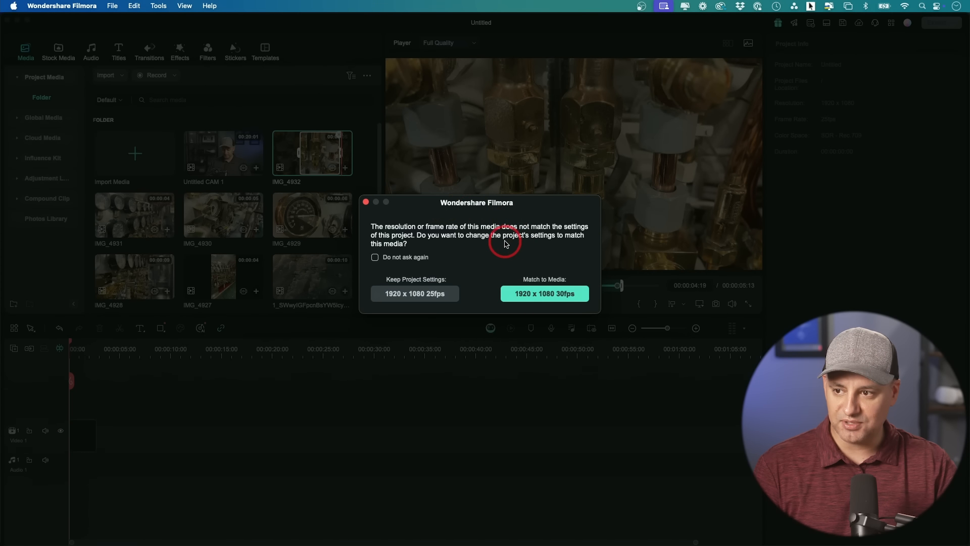
pyautogui.click(531, 296)
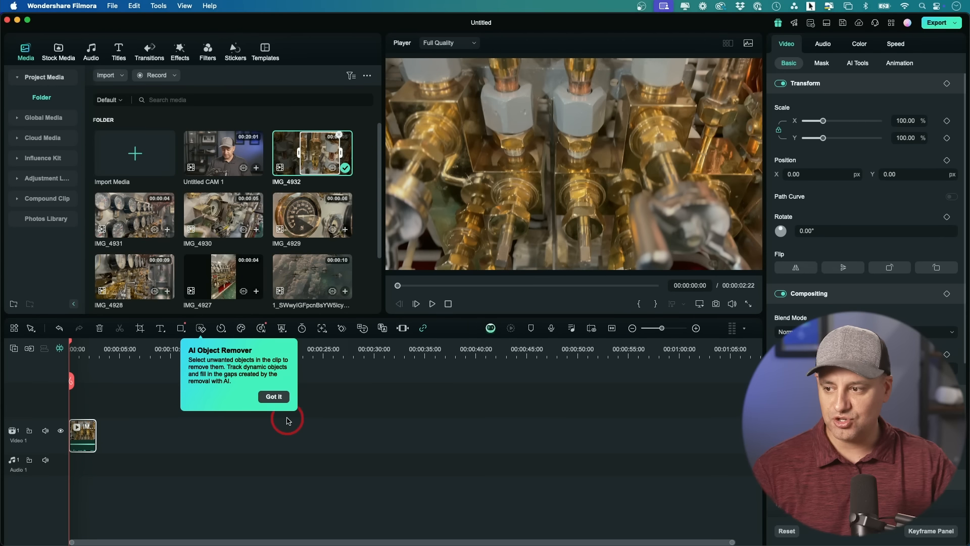
pyautogui.click(270, 397)
pyautogui.click(87, 439)
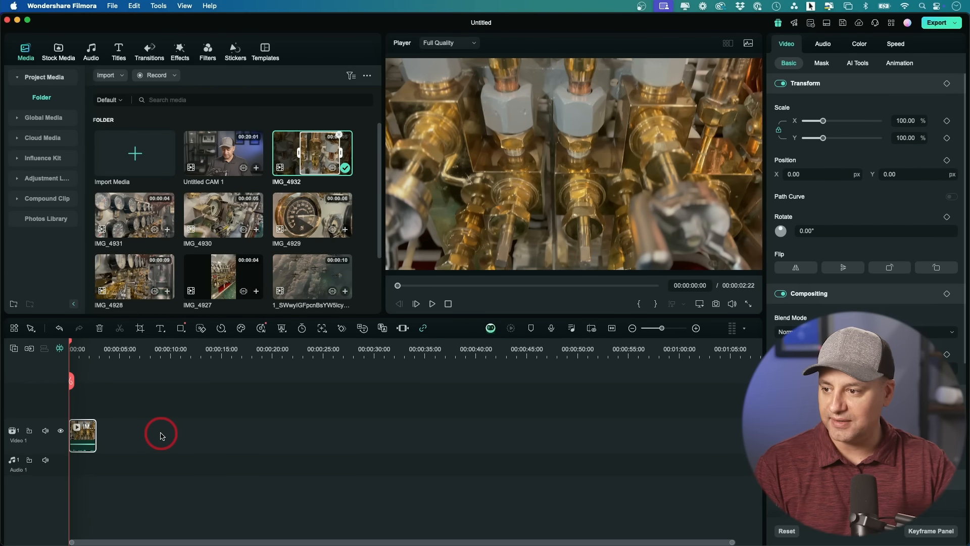
# Scrub the playhead through the IMG_4932 clip on the timeline to review it.
pyautogui.click(73, 345)
pyautogui.moveTo(73, 345); pyautogui.dragTo(90, 352)
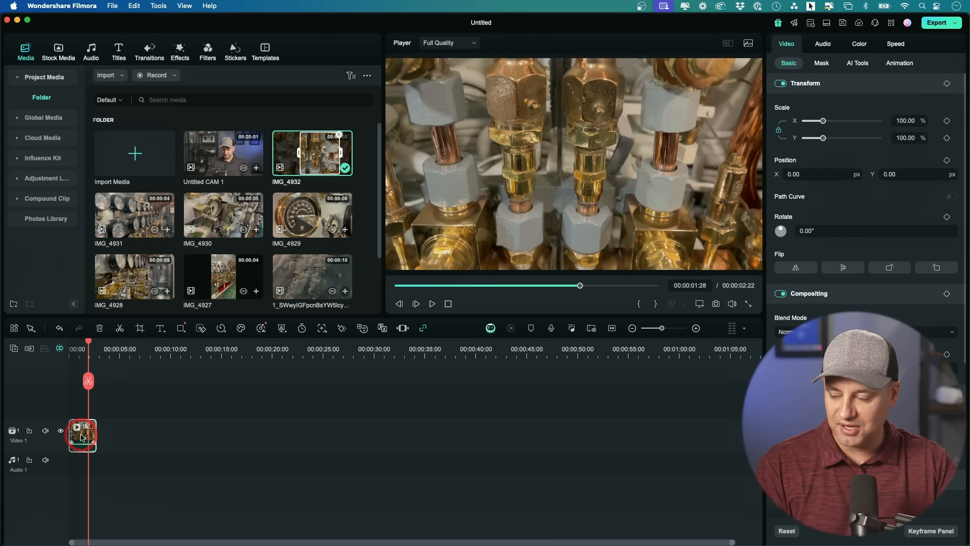
pyautogui.moveTo(95, 433)
pyautogui.mouseDown()
pyautogui.moveTo(166, 429)
pyautogui.moveTo(92, 438)
pyautogui.mouseUp()
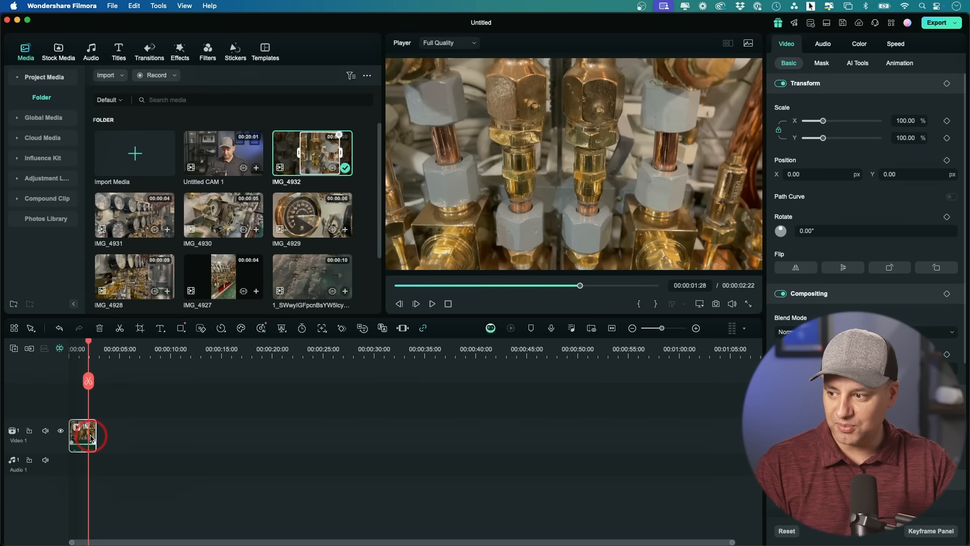
# Preview the IMG_4931 gauges clip and mark in and out points around its middle section.
pyautogui.doubleClick(142, 218)
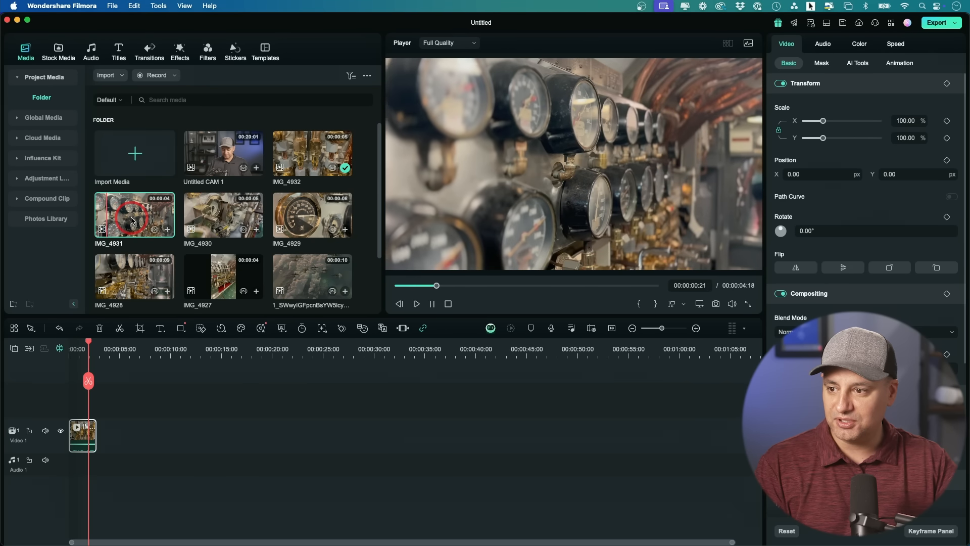
pyautogui.click(432, 303)
pyautogui.moveTo(457, 286); pyautogui.dragTo(564, 287)
pyautogui.press('i')
pyautogui.press('o')
# Add the marked part of IMG_4931 to Video 1 directly against the end of the first clip, and scrub over it.
pyautogui.moveTo(531, 218); pyautogui.dragTo(105, 442)
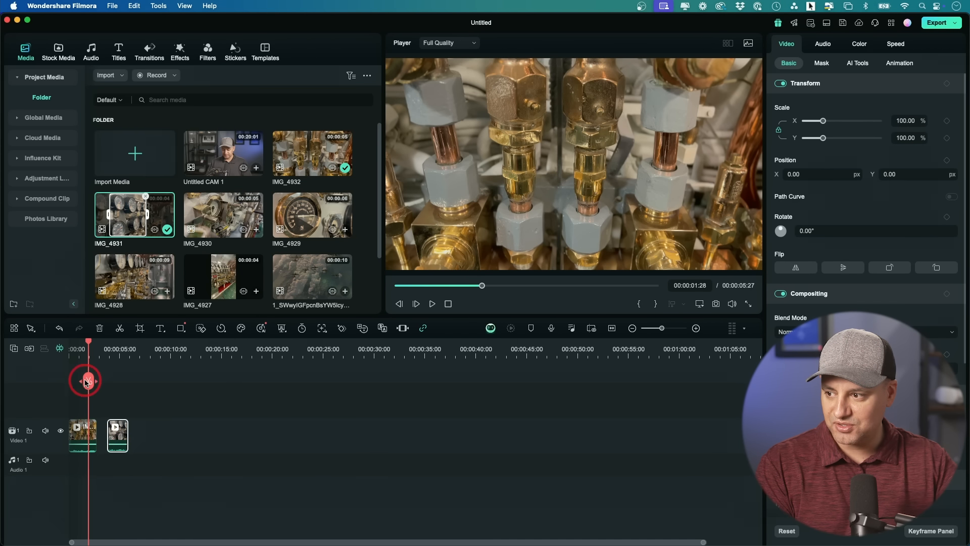
pyautogui.moveTo(123, 440); pyautogui.dragTo(112, 440)
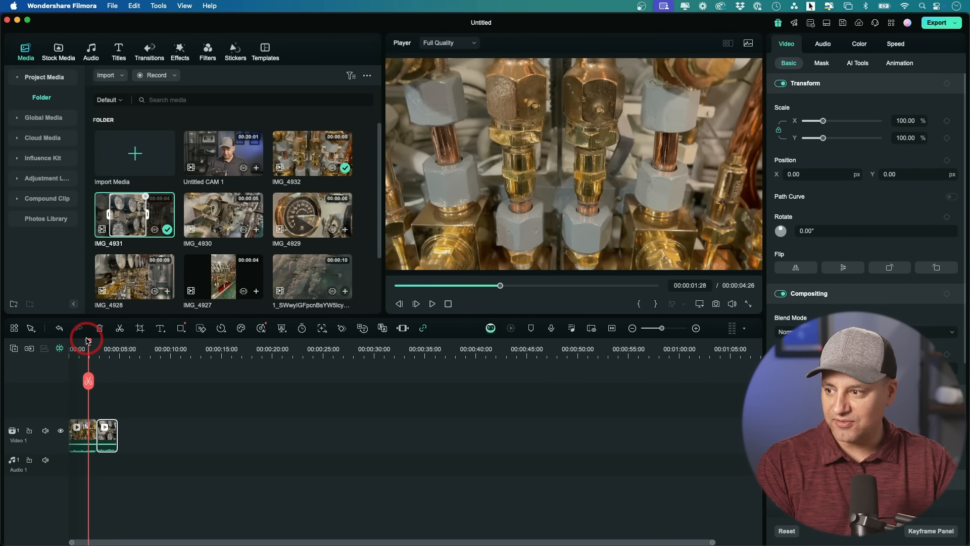
pyautogui.moveTo(88, 345)
pyautogui.mouseDown()
pyautogui.moveTo(69, 345)
pyautogui.moveTo(106, 348)
pyautogui.mouseUp()
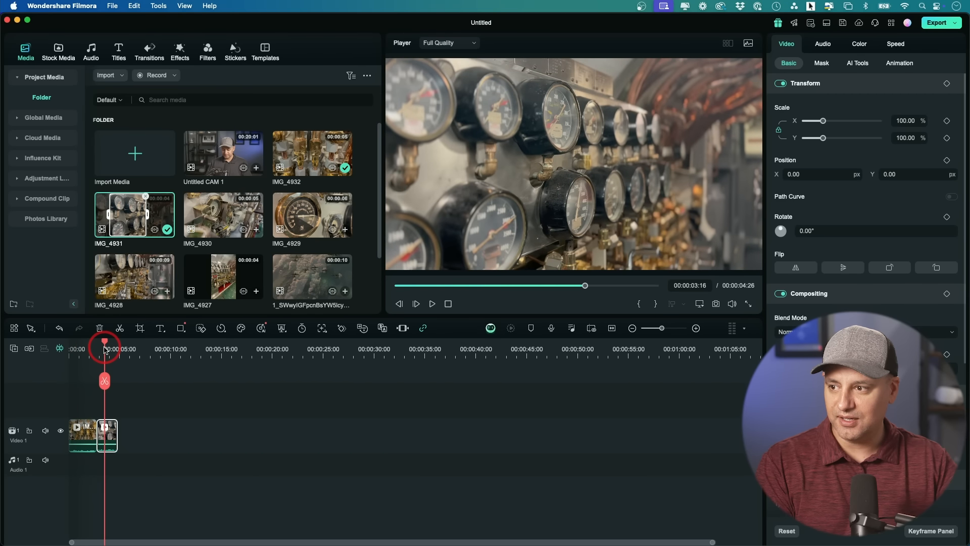
# Preview IMG_4930, mark in and out points around its middle section, and place that part directly after IMG_4931 on Video 1.
pyautogui.click(223, 225)
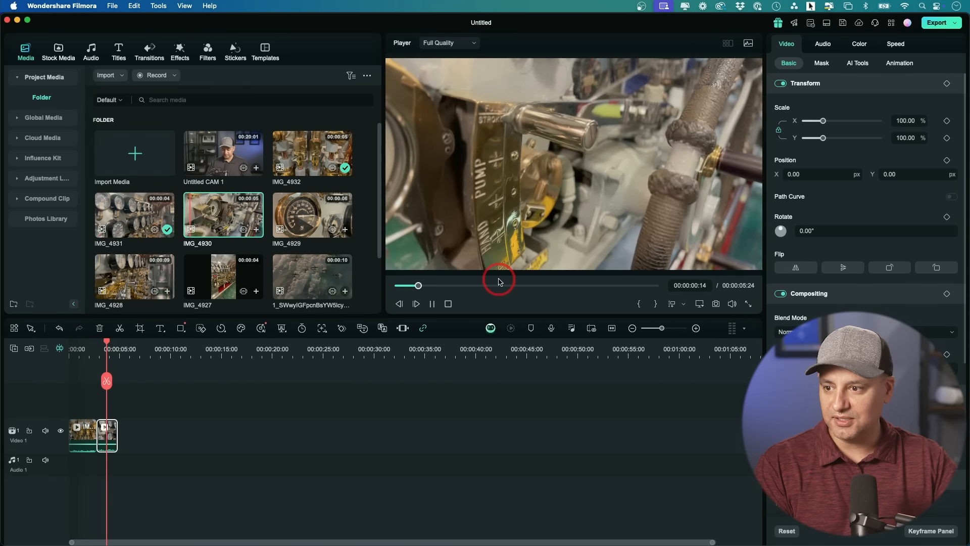
pyautogui.click(432, 304)
pyautogui.moveTo(499, 284); pyautogui.dragTo(621, 285)
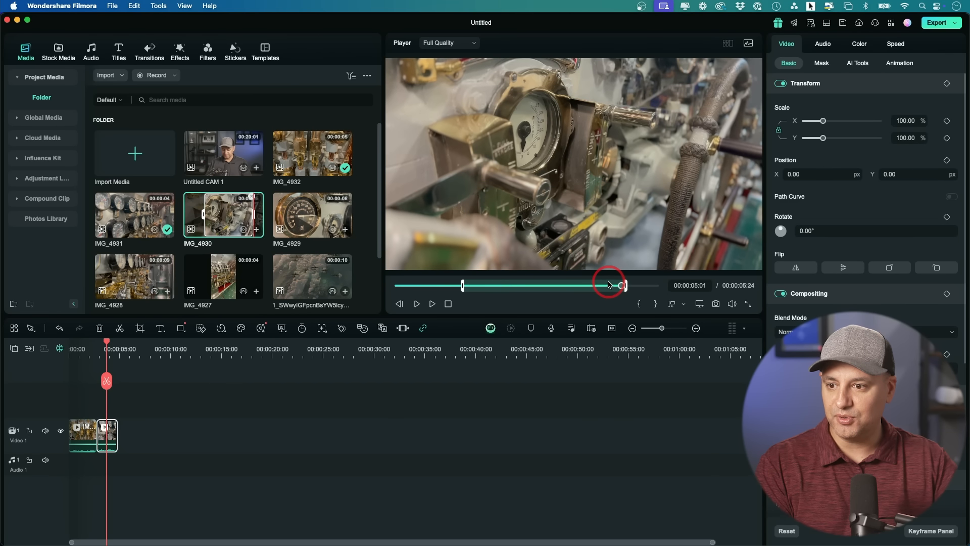
pyautogui.moveTo(581, 233); pyautogui.dragTo(123, 444)
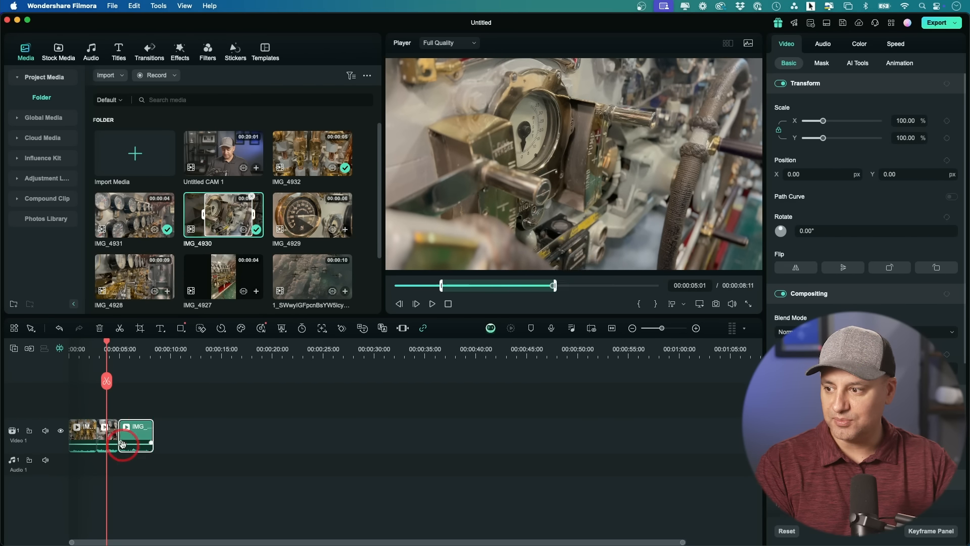
# Move the IMG_4930 clip along Video 1 to leave a gap after IMG_4931, and play the timeline across the gap.
pyautogui.click(136, 430)
pyautogui.moveTo(136, 431); pyautogui.dragTo(170, 429)
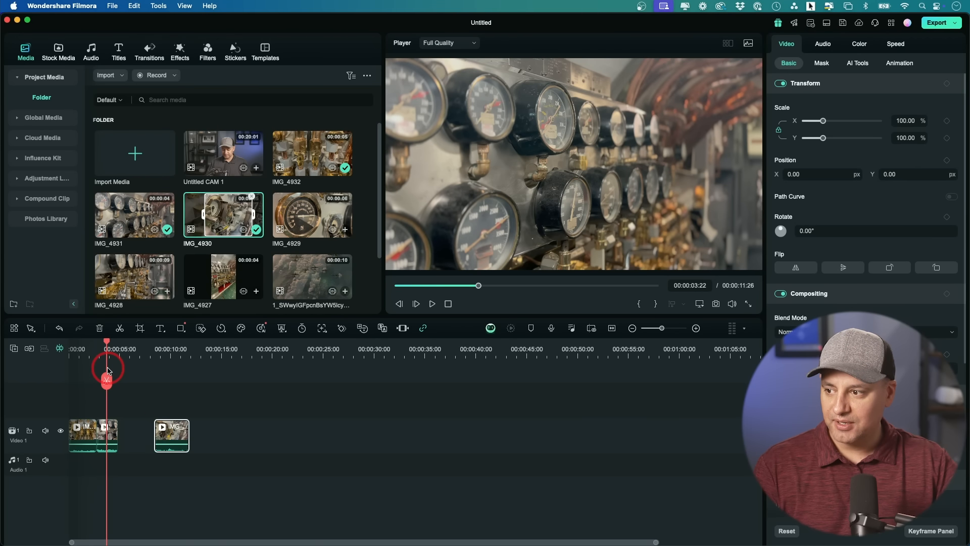
pyautogui.moveTo(107, 347); pyautogui.dragTo(102, 347)
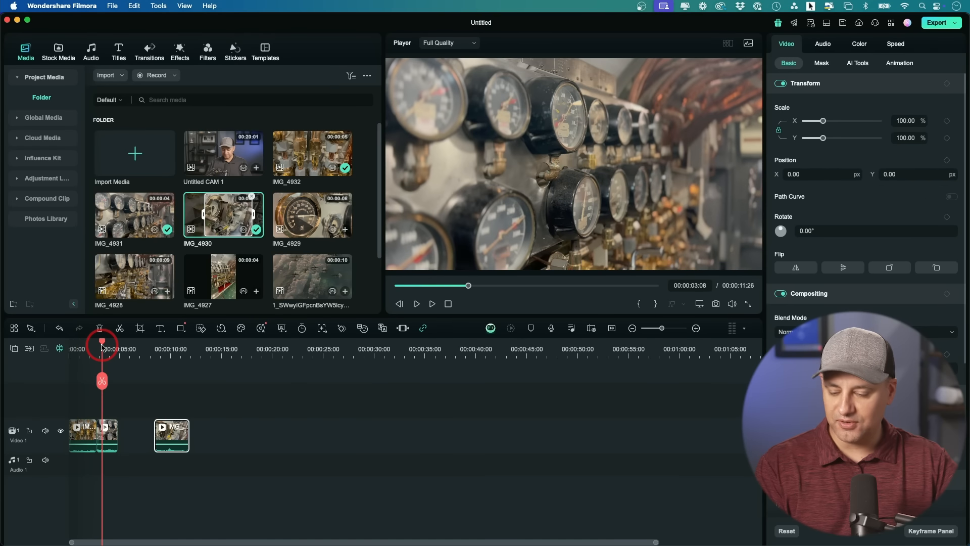
pyautogui.press('space')
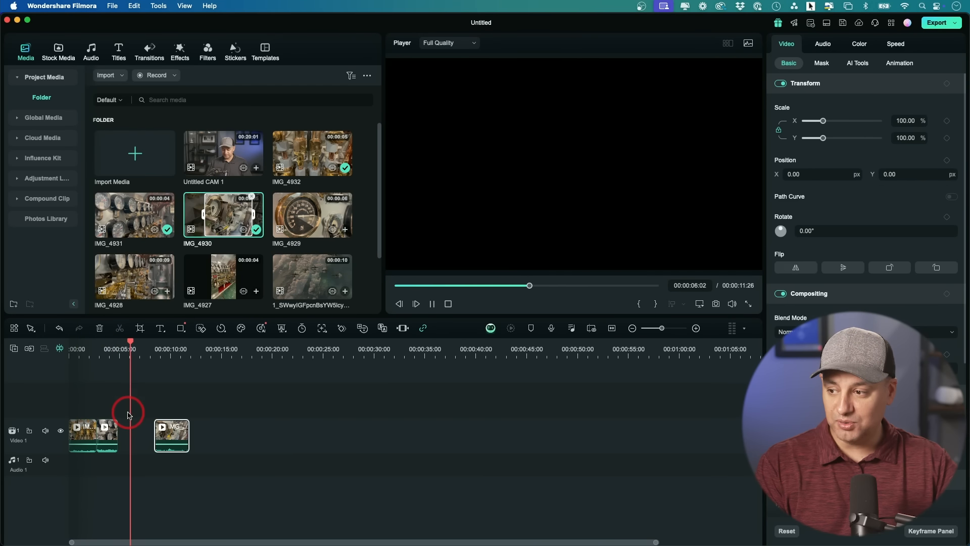
pyautogui.press('space')
# Delete the empty gap between IMG_4931 and IMG_4930 on Video 1, and scrub through IMG_4930 to its end.
pyautogui.moveTo(140, 359); pyautogui.dragTo(140, 434)
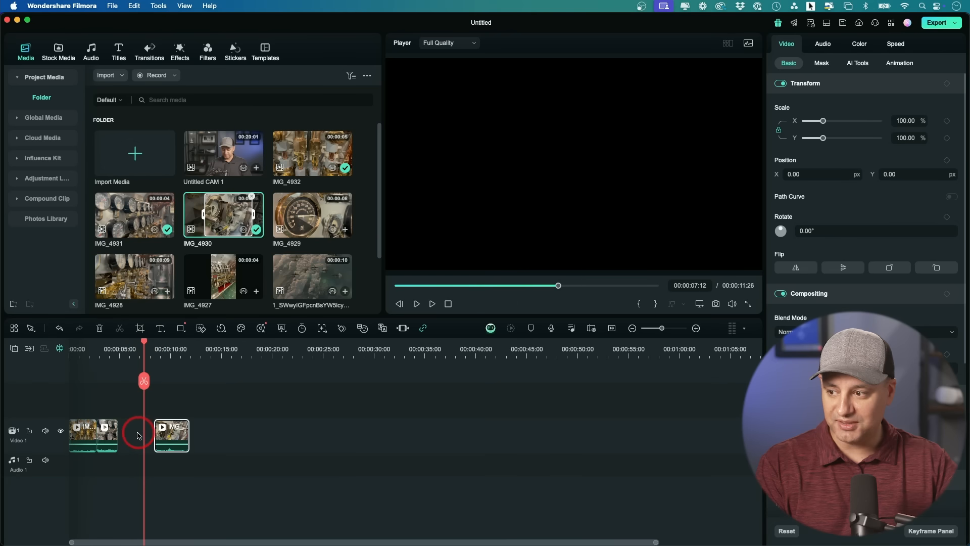
pyautogui.click(135, 436)
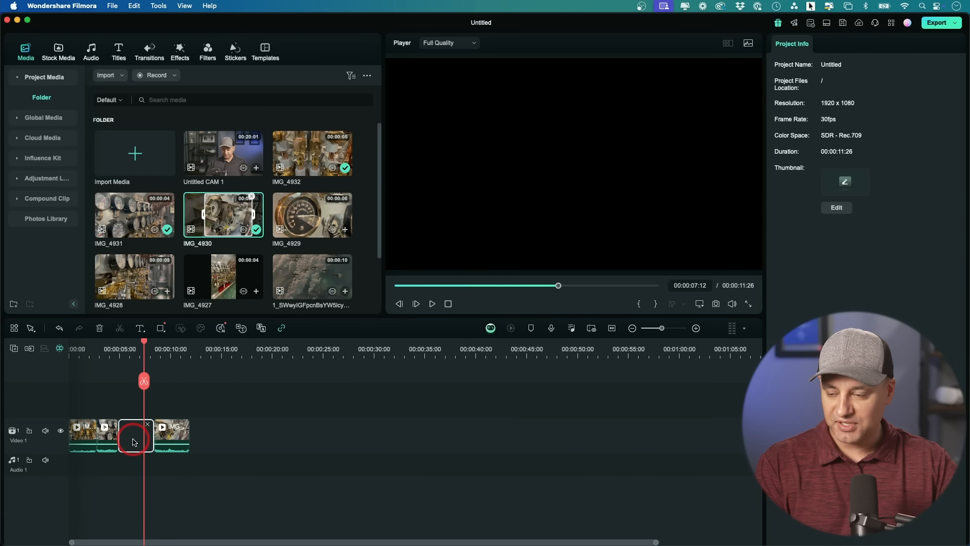
pyautogui.press('Delete')
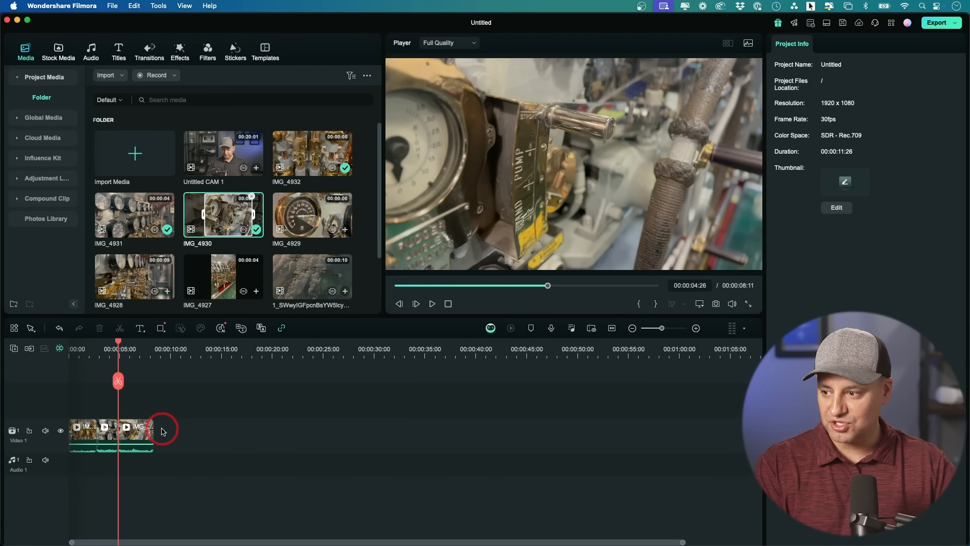
pyautogui.moveTo(118, 349); pyautogui.dragTo(154, 353)
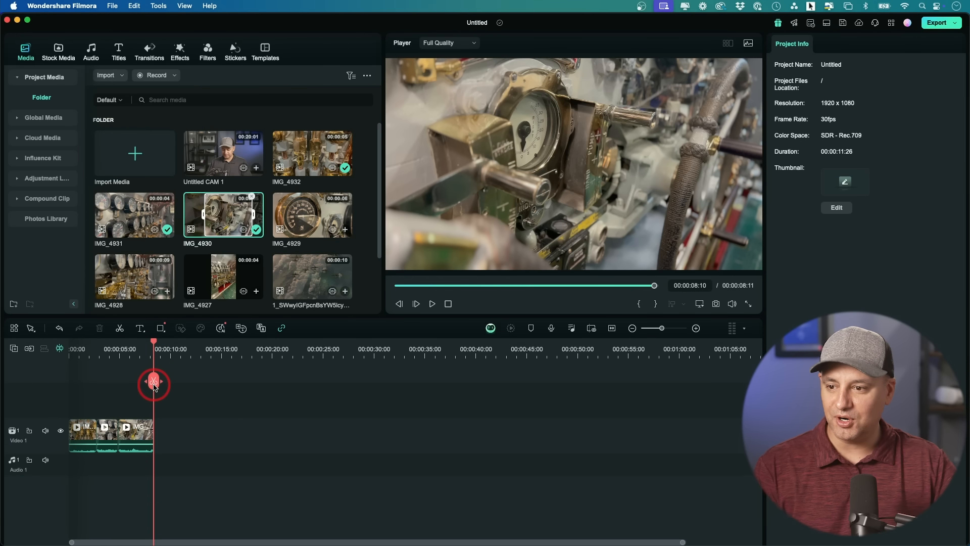
# Preview IMG_4929 and add the whole clip after IMG_4930 on Video 1, matching the project settings to the media, and scrub over it.
pyautogui.click(276, 235)
pyautogui.click(434, 301)
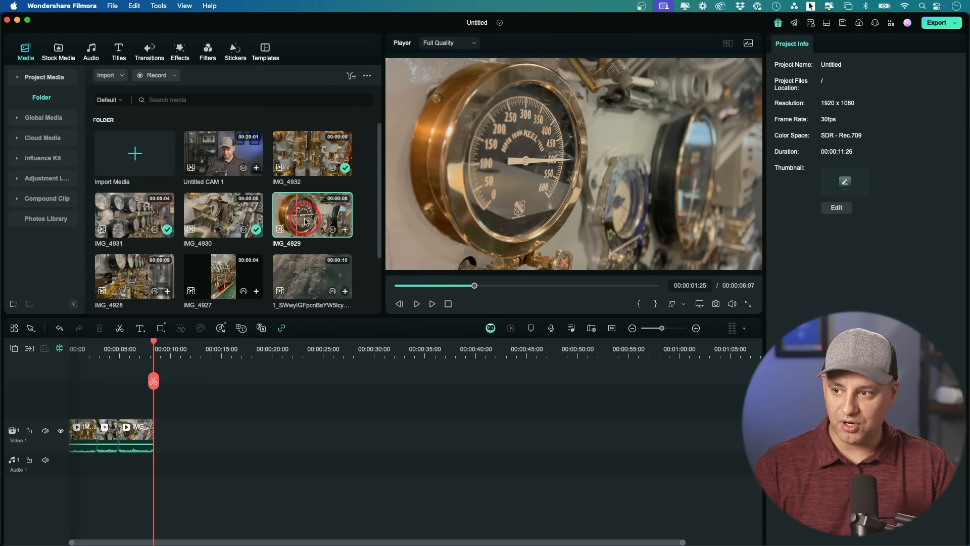
pyautogui.moveTo(310, 216); pyautogui.dragTo(153, 444)
pyautogui.click(539, 297)
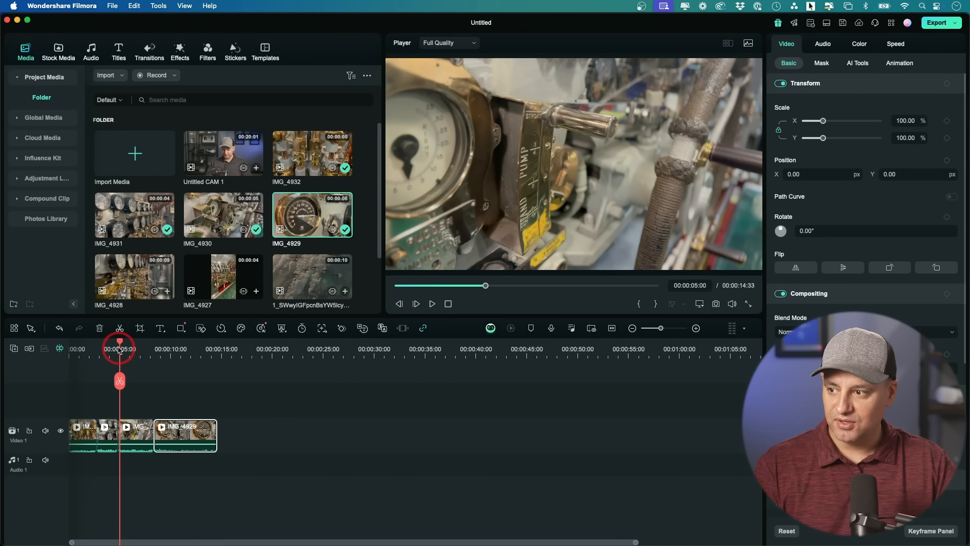
pyautogui.moveTo(119, 352); pyautogui.dragTo(193, 352)
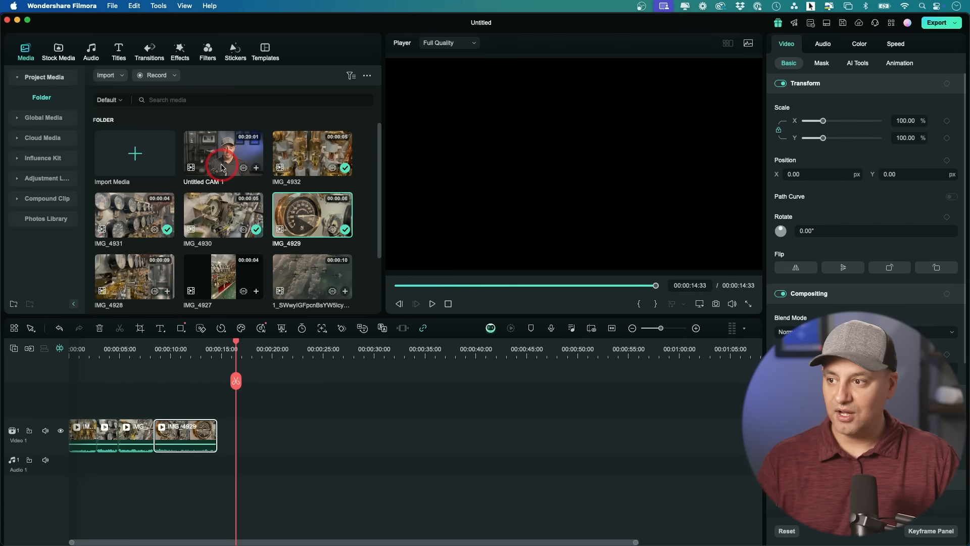
# Preview Untitled CAM 1 and place it on Video 1 beyond IMG_4929, matching the project settings to the media at 1920 x 1080 23.97fps.
pyautogui.doubleClick(221, 167)
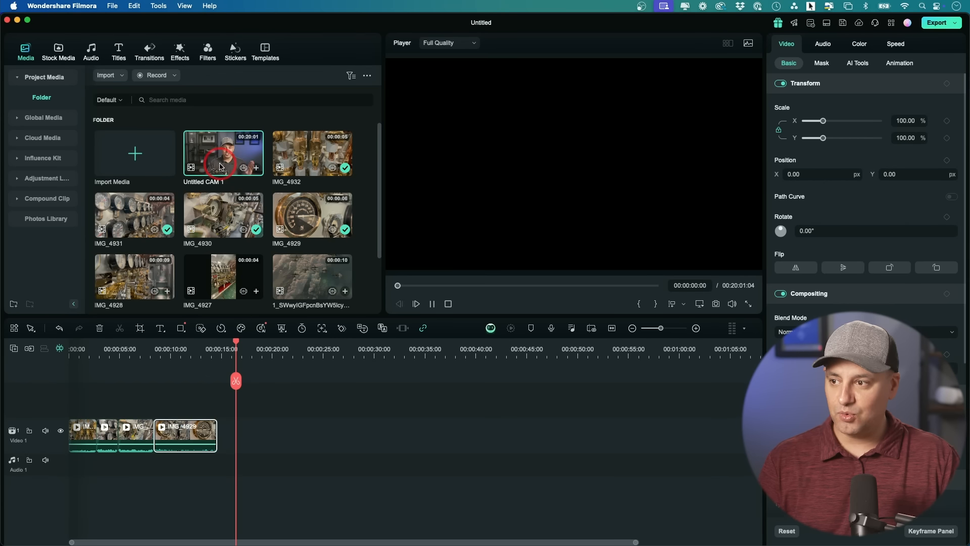
pyautogui.moveTo(221, 167); pyautogui.dragTo(254, 451)
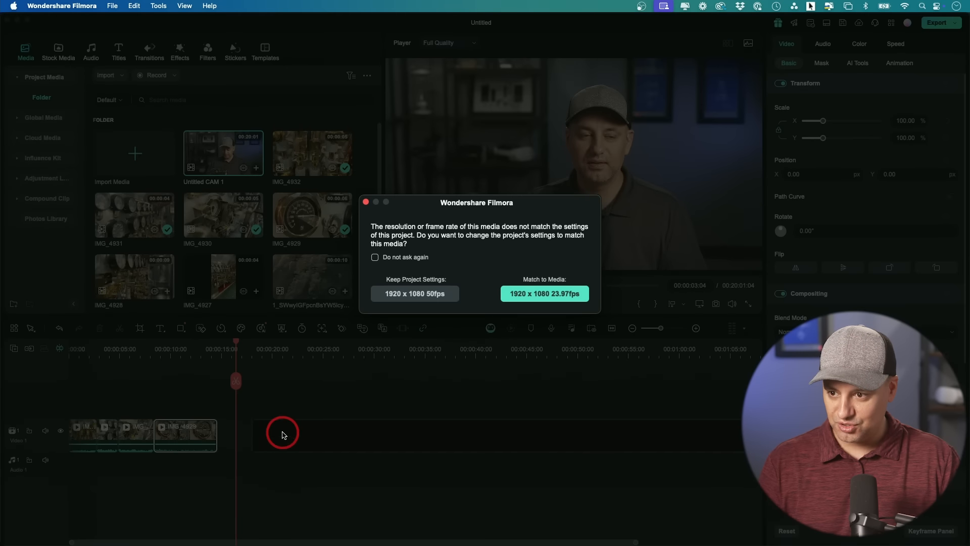
pyautogui.click(560, 299)
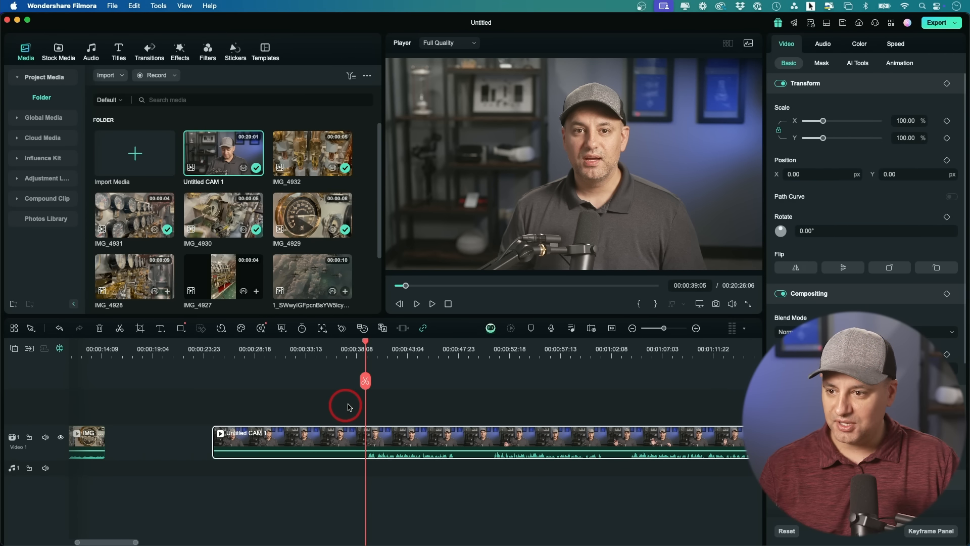
# Split the Untitled CAM 1 clip at 00:00:39:05, where the speech starts, and delete the part before the cut.
pyautogui.click(120, 329)
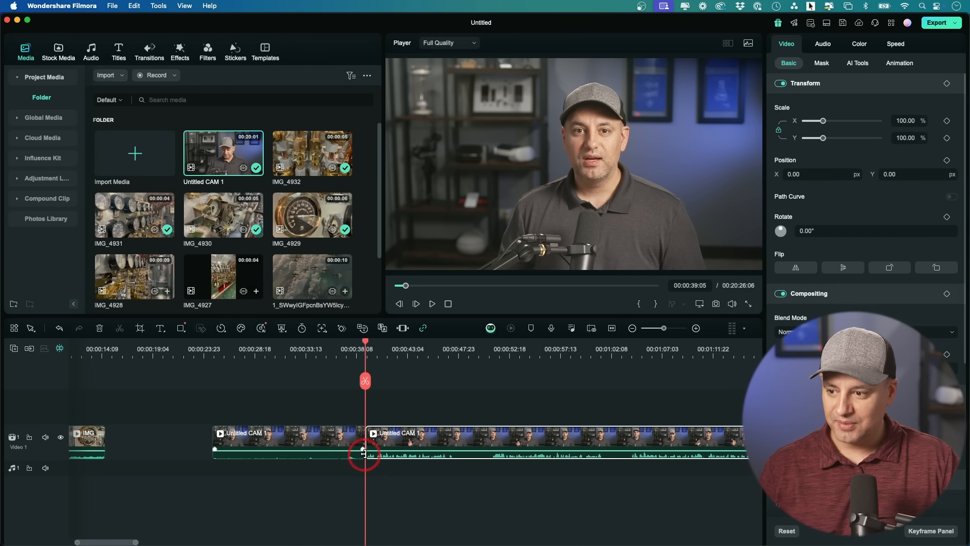
pyautogui.hscroll(-2, 313, 439)
pyautogui.click(296, 439)
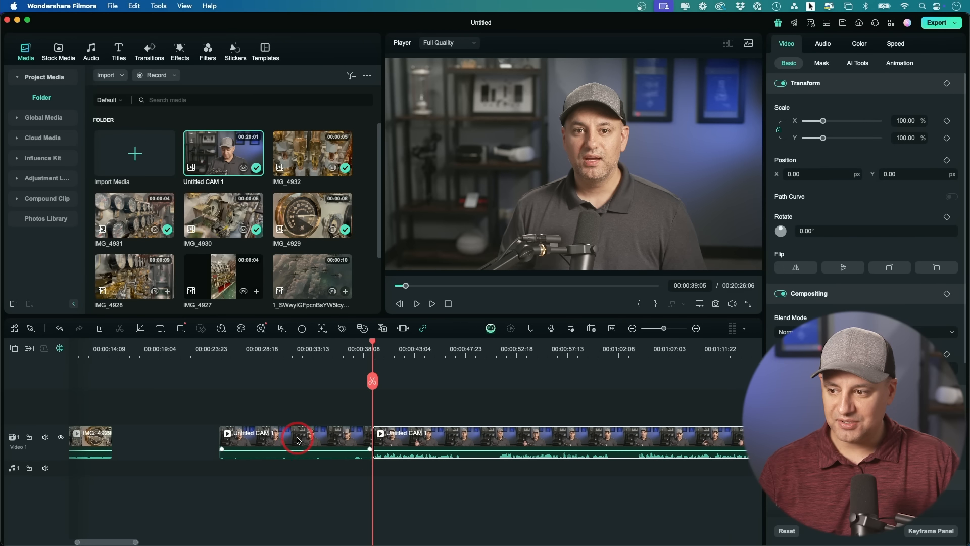
pyautogui.press('Delete')
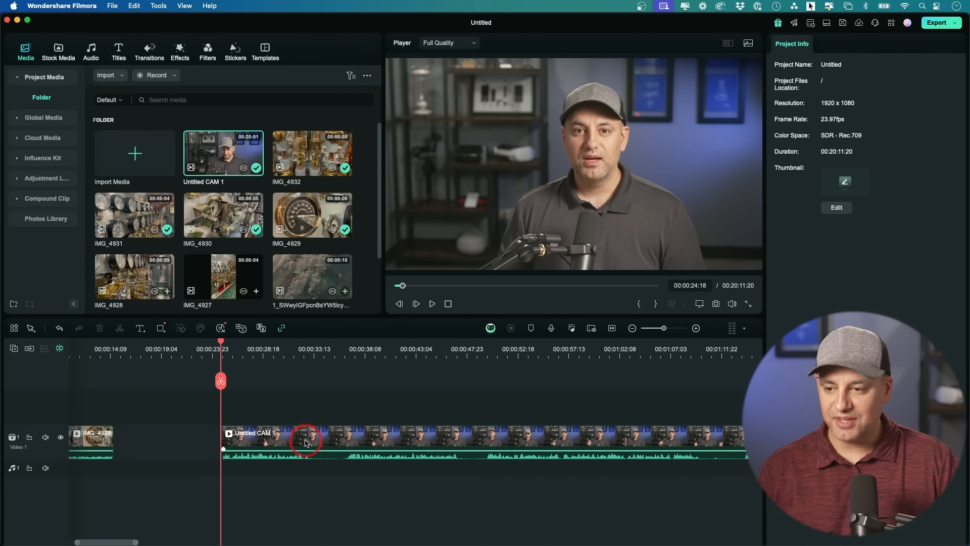
# Extend the start of the Untitled CAM 1 clip back towards IMG_4929, and trim off its silent opening up to the playhead at 00:00:24:18.
pyautogui.hscroll(-1, 306, 443)
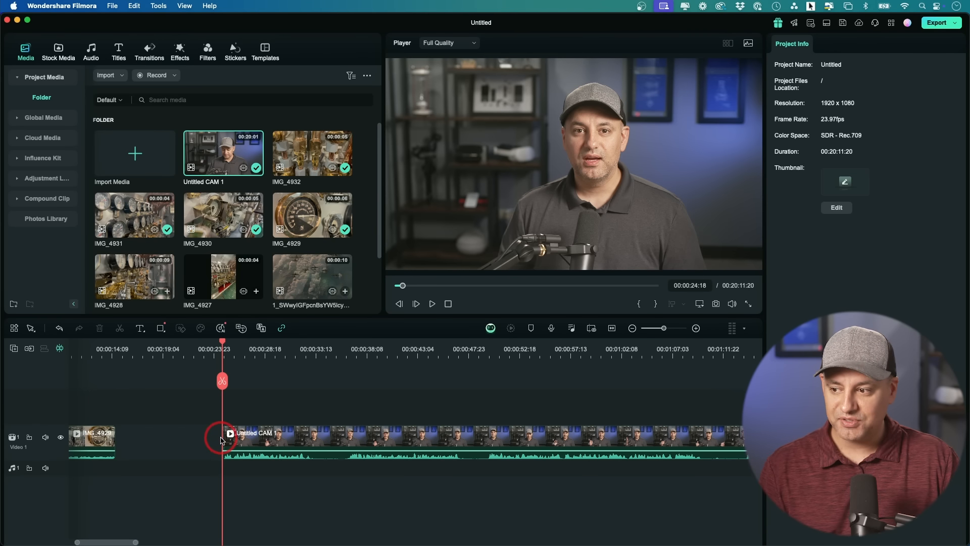
pyautogui.moveTo(221, 436); pyautogui.dragTo(151, 438)
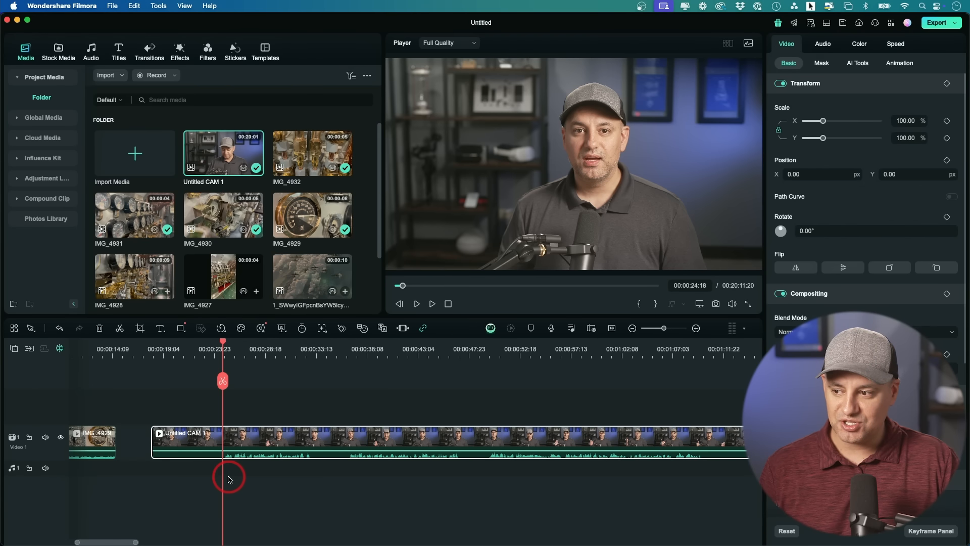
pyautogui.moveTo(150, 438); pyautogui.dragTo(223, 438)
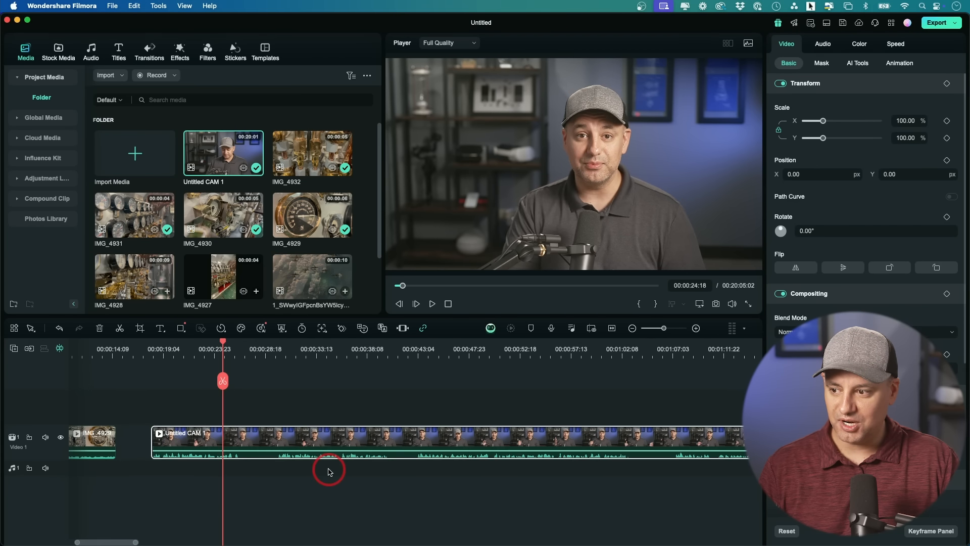
# Split the Untitled CAM 1 clip at 00:00:26:14 and 00:00:42:18, and delete the section between the two cuts.
pyautogui.click(254, 358)
pyautogui.moveTo(255, 360)
pyautogui.mouseDown()
pyautogui.moveTo(243, 360)
pyautogui.moveTo(407, 368)
pyautogui.moveTo(243, 374)
pyautogui.mouseUp()
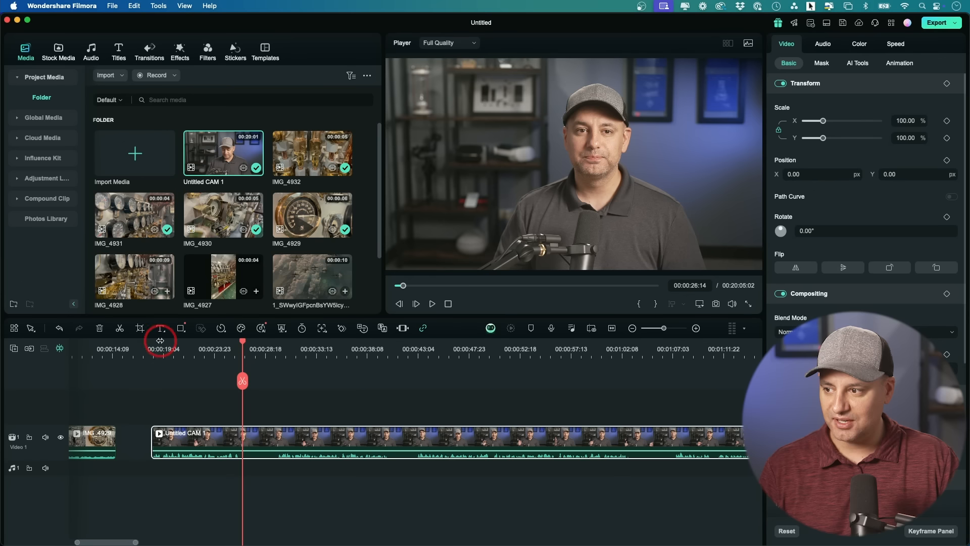
pyautogui.click(120, 328)
pyautogui.moveTo(242, 345); pyautogui.dragTo(414, 348)
pyautogui.click(421, 442)
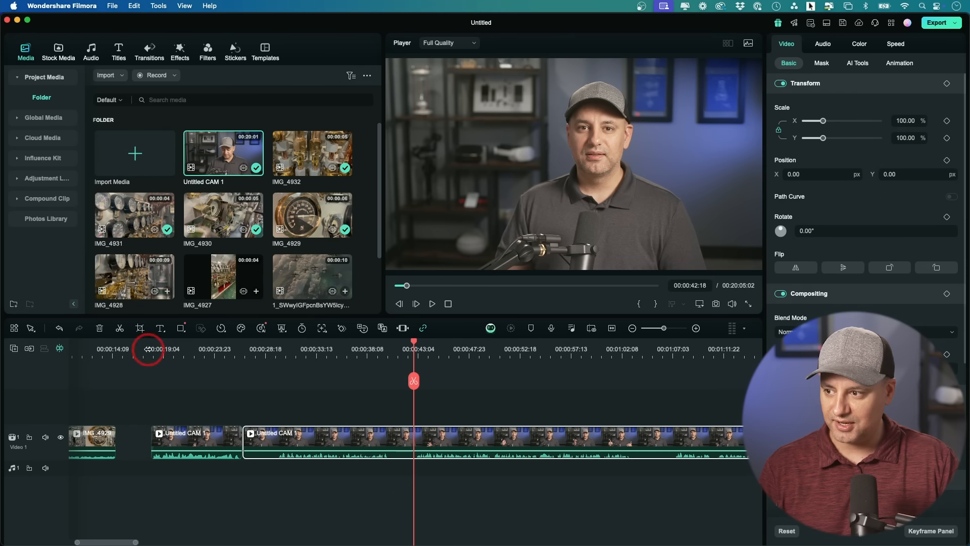
pyautogui.click(119, 328)
pyautogui.click(319, 441)
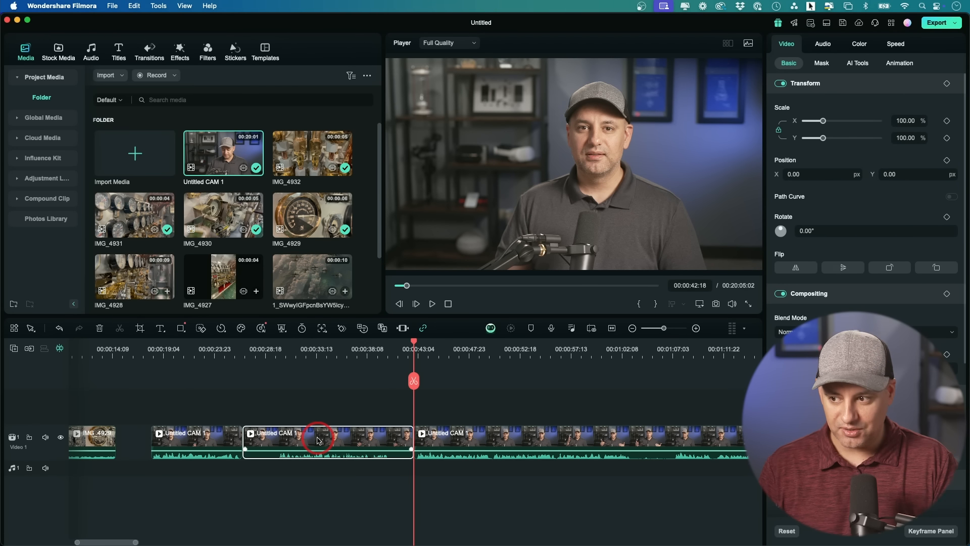
pyautogui.press('Delete')
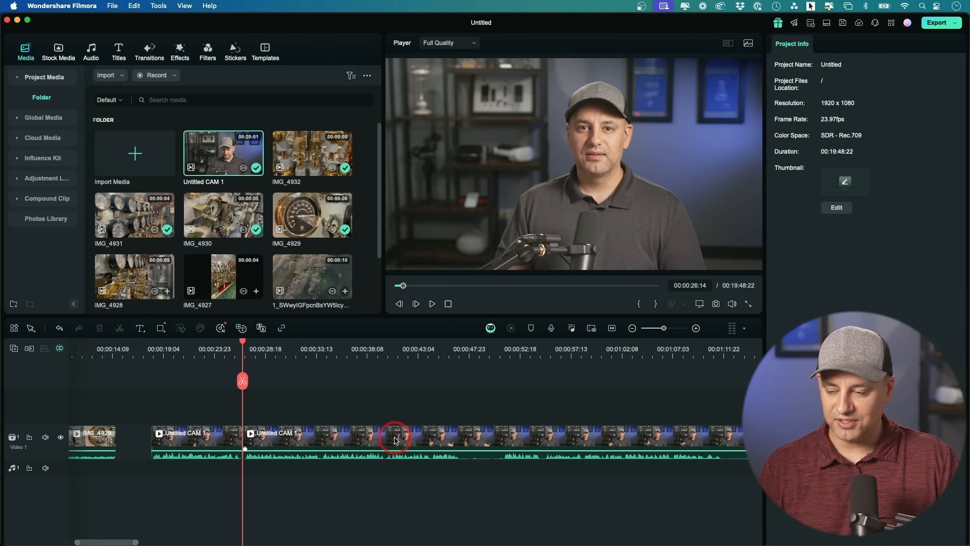
pyautogui.moveTo(243, 345); pyautogui.dragTo(243, 345)
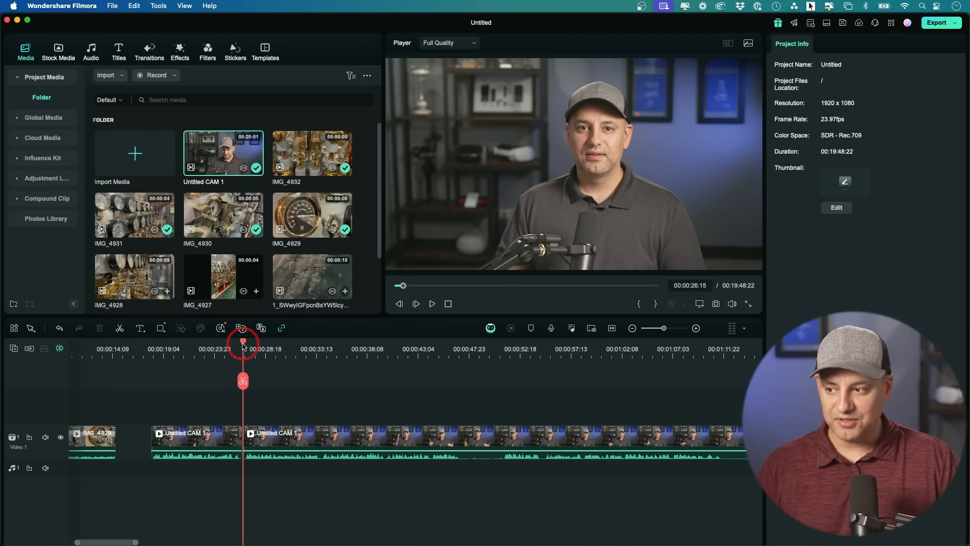
# Move the second Untitled CAM 1 clip further along Video 1, and place IMG_4929 directly after the first Untitled CAM 1 clip.
pyautogui.hscroll(-5, 276, 389)
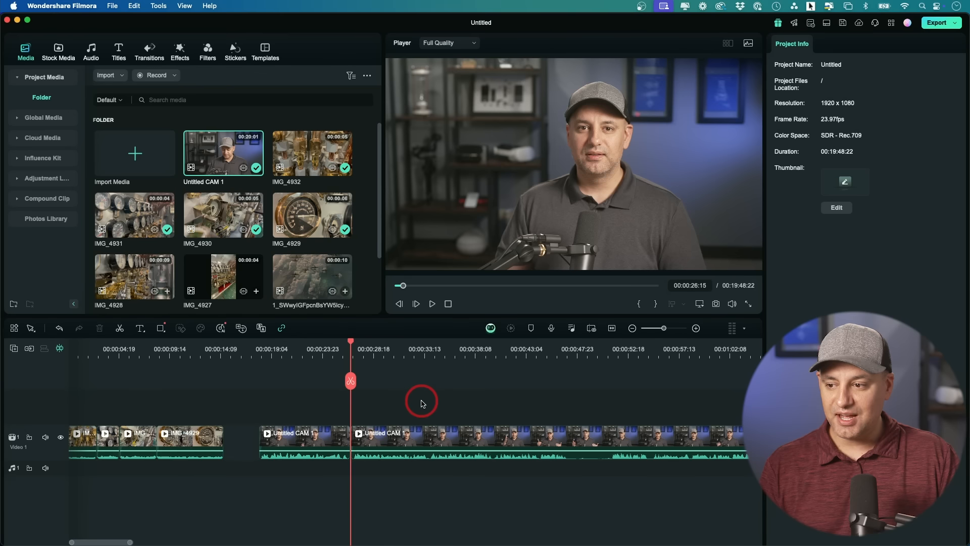
pyautogui.moveTo(403, 438); pyautogui.dragTo(523, 435)
pyautogui.click(185, 438)
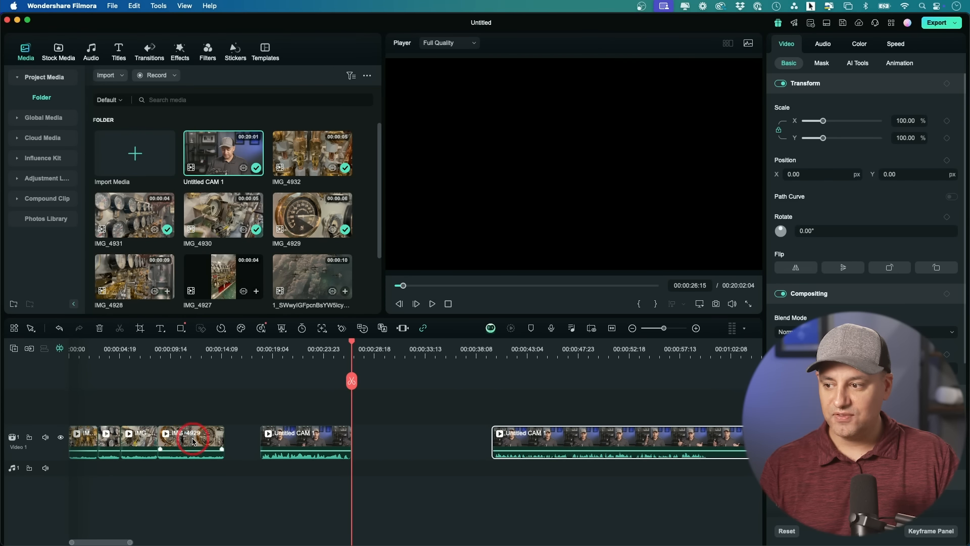
pyautogui.moveTo(185, 438); pyautogui.dragTo(370, 434)
# Move the first Untitled CAM 1 clip and IMG_4929 together against IMG_4930, and shift all five clips away from the start of Video 1.
pyautogui.moveTo(286, 410); pyautogui.dragTo(407, 481)
pyautogui.click(332, 439)
pyautogui.moveTo(329, 438); pyautogui.dragTo(233, 431)
pyautogui.moveTo(308, 395); pyautogui.dragTo(71, 488)
pyautogui.moveTo(85, 446); pyautogui.dragTo(175, 445)
# Delete the empty gaps at the start of Video 1 and between IMG_4929 and the second Untitled CAM 1 clip.
pyautogui.click(121, 437)
pyautogui.click(110, 439)
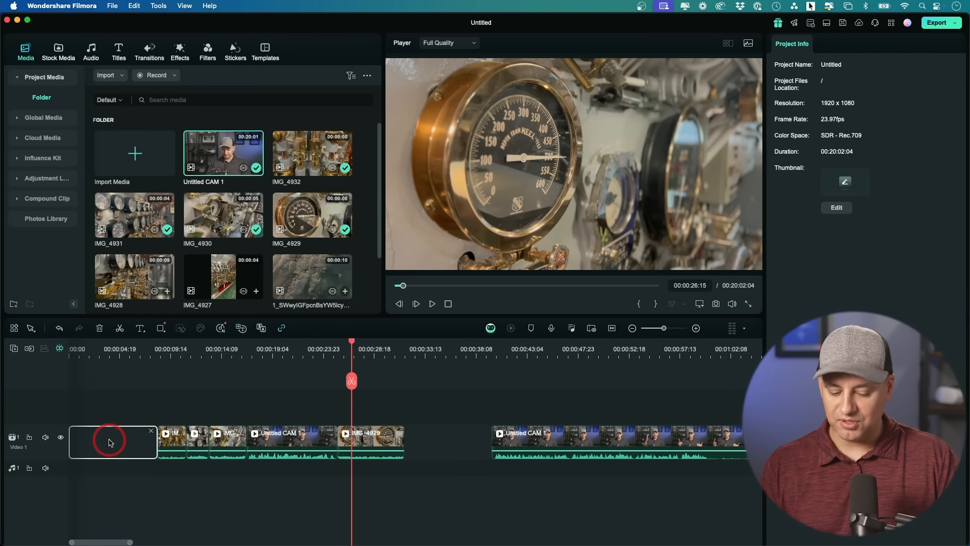
pyautogui.press('Delete')
pyautogui.click(370, 440)
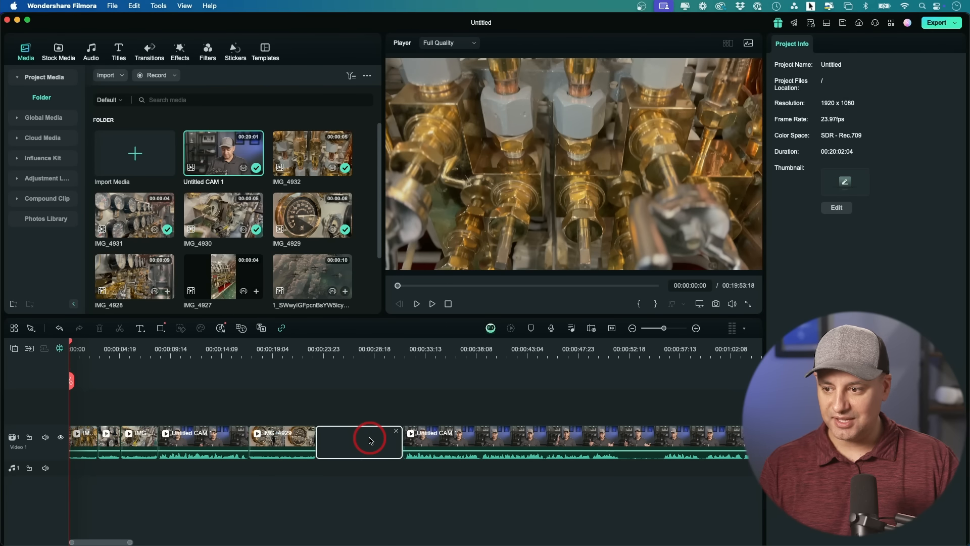
pyautogui.press('Delete')
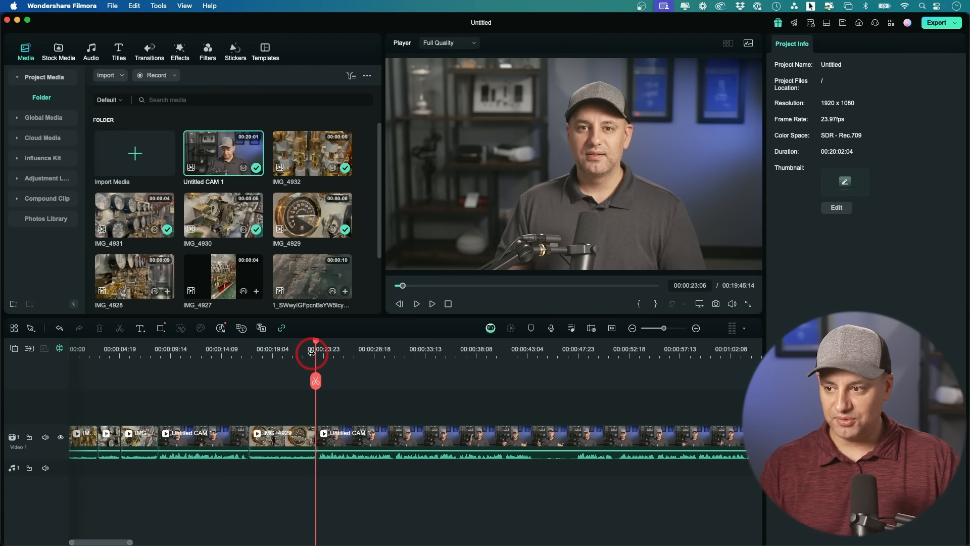
# Scrub the playhead over the second Untitled CAM 1 clip and IMG_4929 to review the assembled sequence.
pyautogui.moveTo(317, 345); pyautogui.dragTo(376, 383)
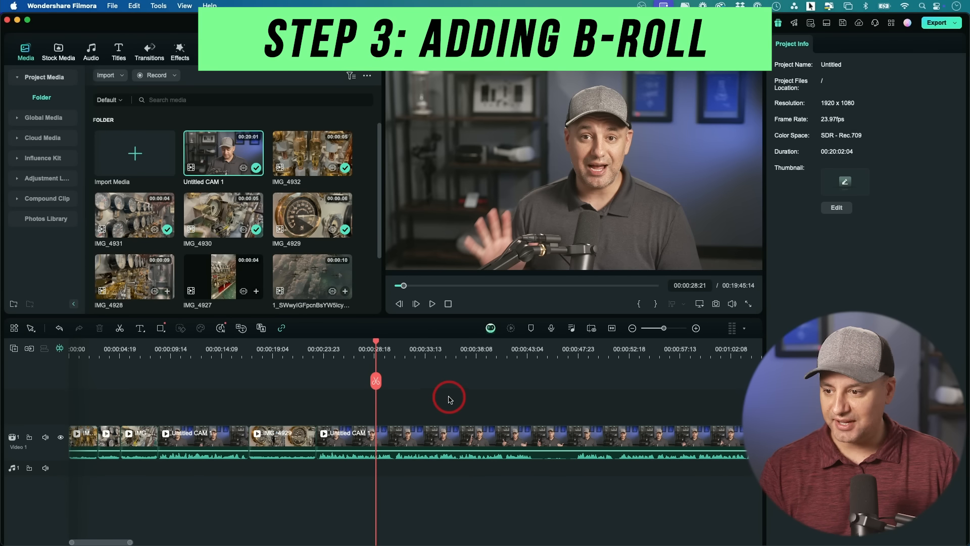
pyautogui.moveTo(376, 346)
pyautogui.mouseDown()
pyautogui.moveTo(445, 345)
pyautogui.moveTo(363, 347)
pyautogui.mouseUp()
pyautogui.click(199, 350)
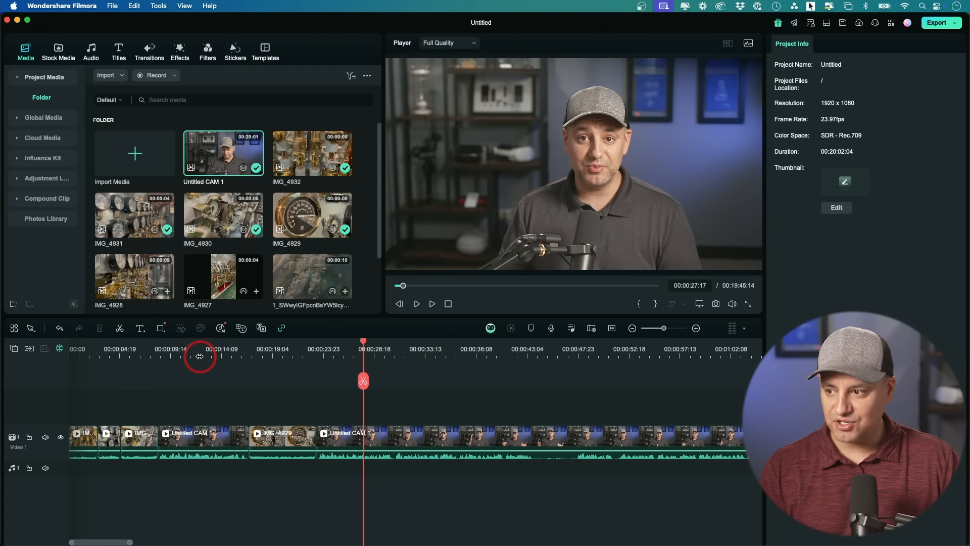
pyautogui.click(281, 348)
pyautogui.moveTo(281, 348)
pyautogui.mouseDown()
pyautogui.moveTo(362, 354)
pyautogui.moveTo(285, 358)
pyautogui.mouseUp()
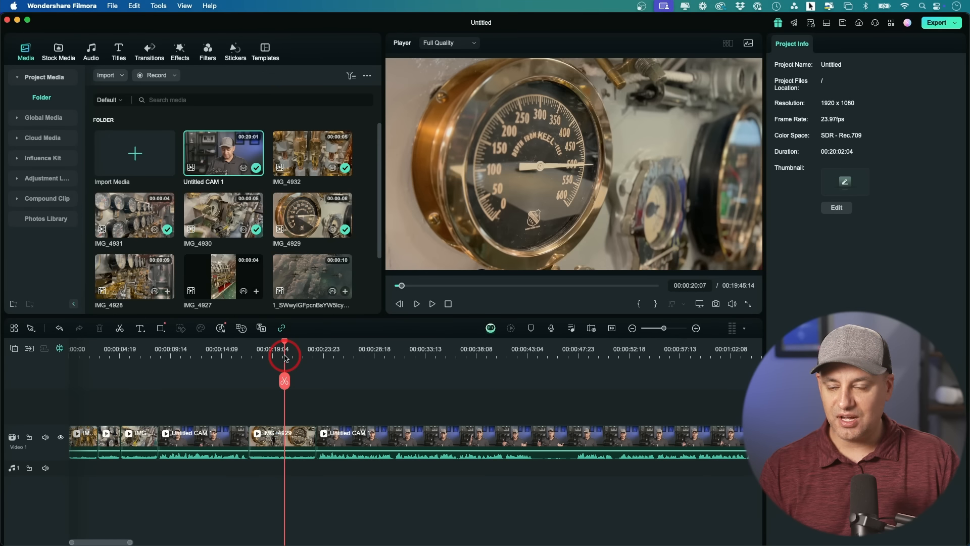
# Move the playhead to 00:00:27:17, over the second Untitled CAM 1 clip on Video 1.
pyautogui.click(352, 293)
pyautogui.moveTo(284, 345); pyautogui.dragTo(364, 347)
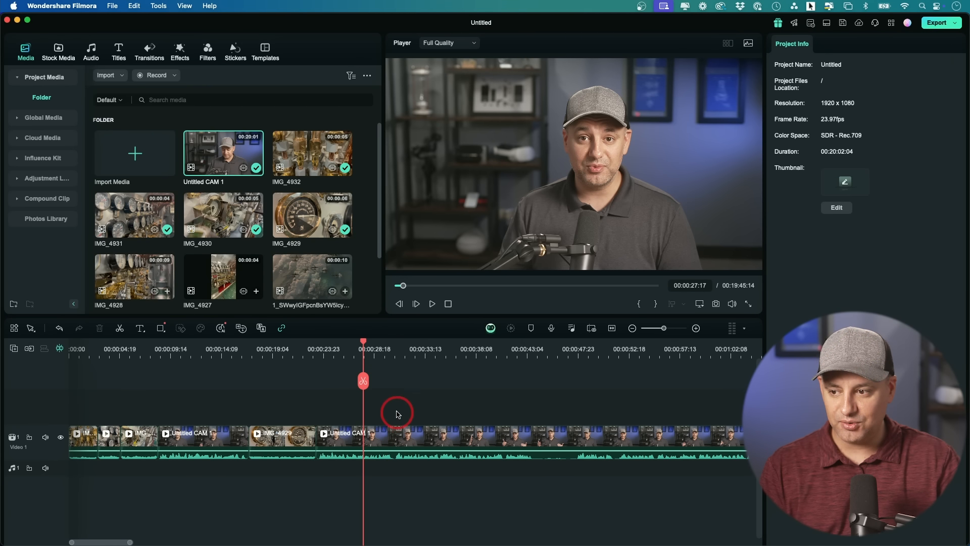
pyautogui.hscroll(1, 396, 418)
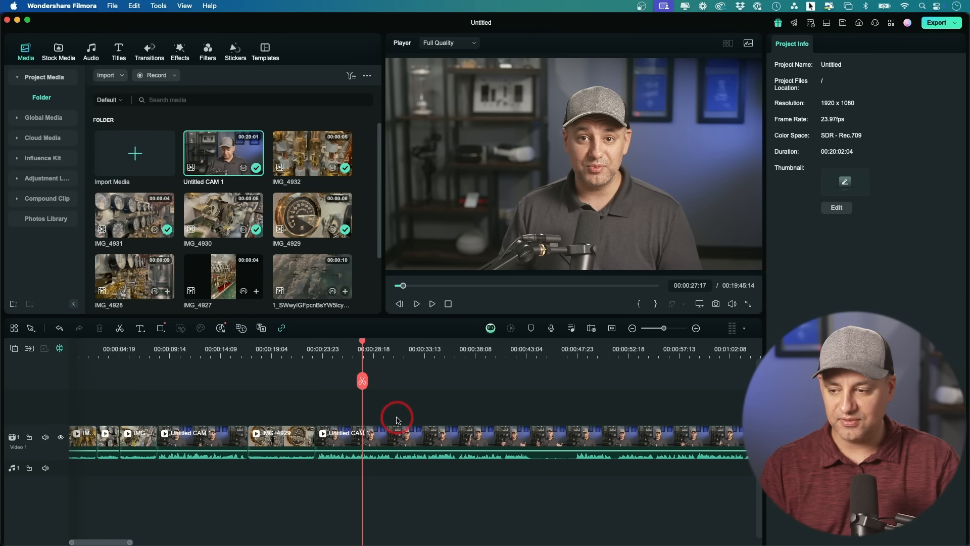
pyautogui.doubleClick(17, 447)
pyautogui.hscroll(-1, 377, 452)
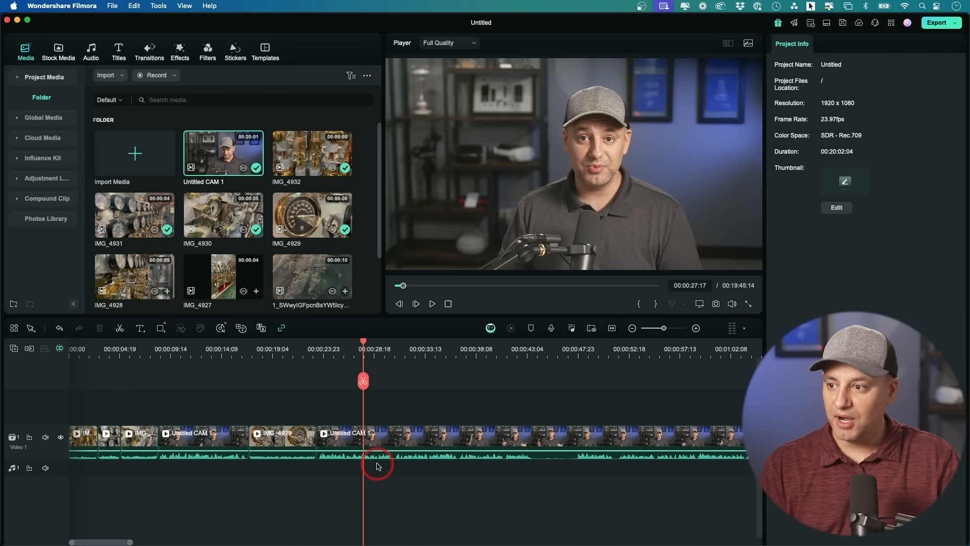
# Open the 1_SWwyIGFpcnBsYW5lcy airplane clip in the player and mark in and out points around its middle part.
pyautogui.doubleClick(309, 290)
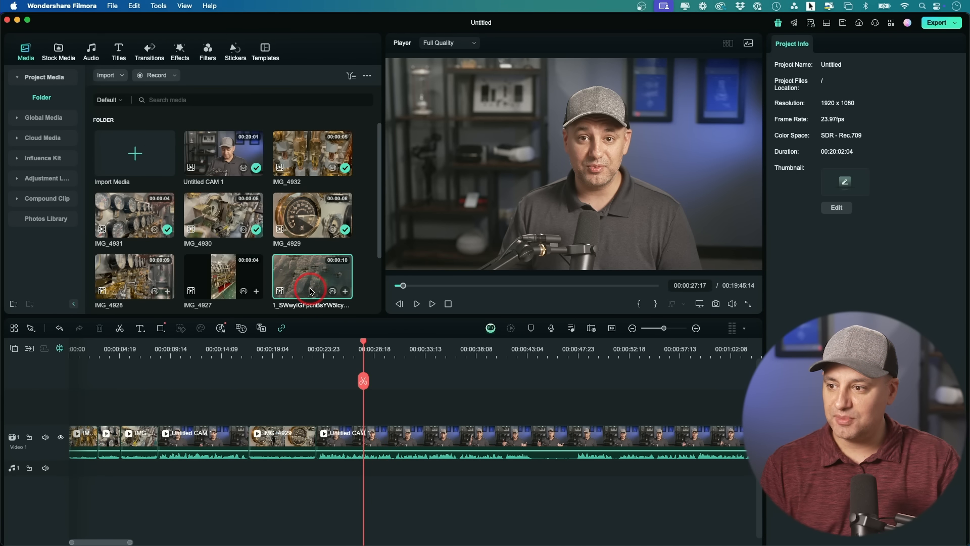
pyautogui.scroll(-1, 310, 290)
pyautogui.moveTo(470, 287); pyautogui.dragTo(542, 288)
pyautogui.press('i')
pyautogui.press('o')
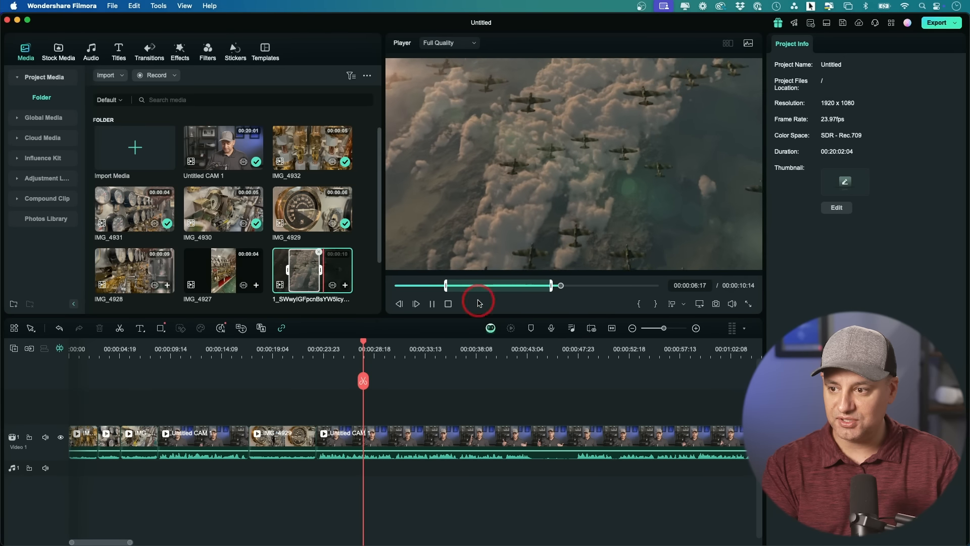
pyautogui.click(432, 304)
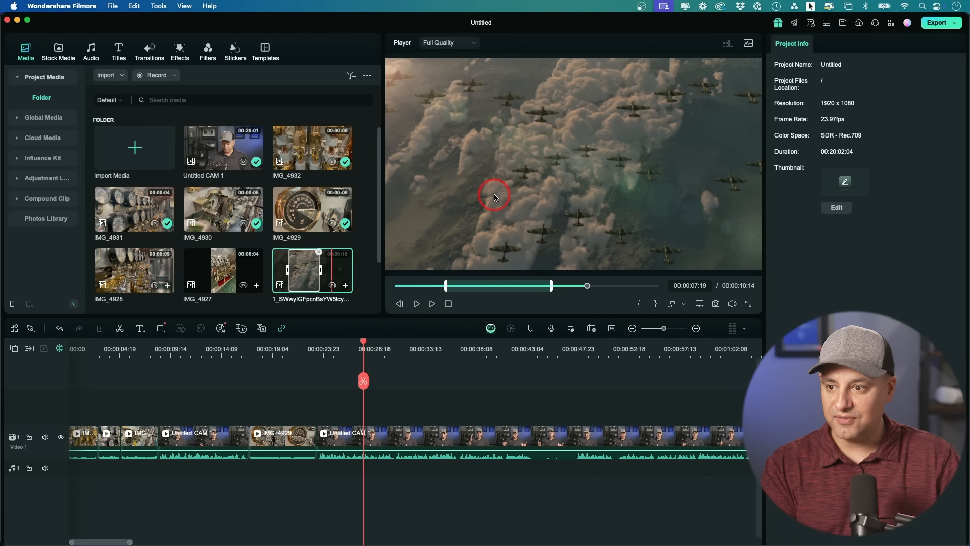
# Place the marked airplane section on a new Video 2 track above the second Untitled CAM 1 clip, and preview the overlay.
pyautogui.moveTo(494, 200); pyautogui.dragTo(345, 426)
pyautogui.moveTo(351, 423); pyautogui.dragTo(340, 419)
pyautogui.press('Return')
pyautogui.moveTo(313, 347); pyautogui.dragTo(358, 349)
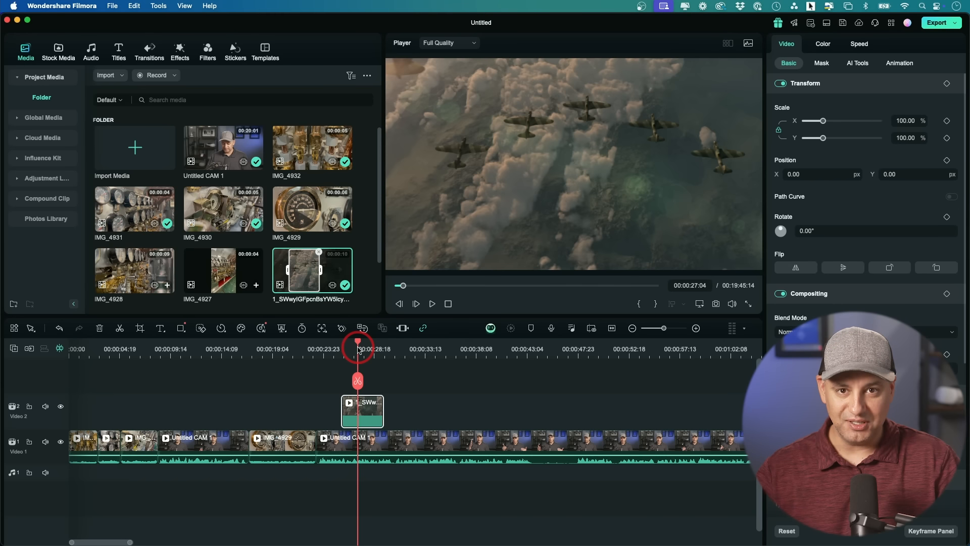
pyautogui.moveTo(358, 348)
pyautogui.mouseDown()
pyautogui.moveTo(409, 341)
pyautogui.moveTo(364, 342)
pyautogui.mouseUp()
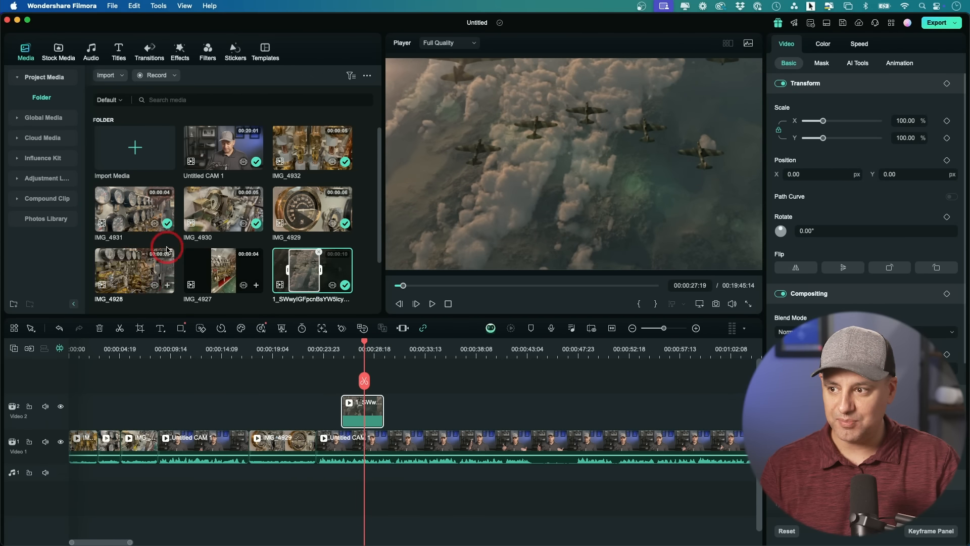
# Place IMG_4928 directly after the airplane clip on Video 2, trim its end to the playhead, and preview both overlays.
pyautogui.moveTo(167, 250); pyautogui.dragTo(435, 410)
pyautogui.click(448, 348)
pyautogui.moveTo(447, 348)
pyautogui.mouseDown()
pyautogui.moveTo(481, 347)
pyautogui.moveTo(450, 347)
pyautogui.mouseUp()
pyautogui.moveTo(484, 417); pyautogui.dragTo(449, 408)
pyautogui.moveTo(449, 347); pyautogui.dragTo(362, 360)
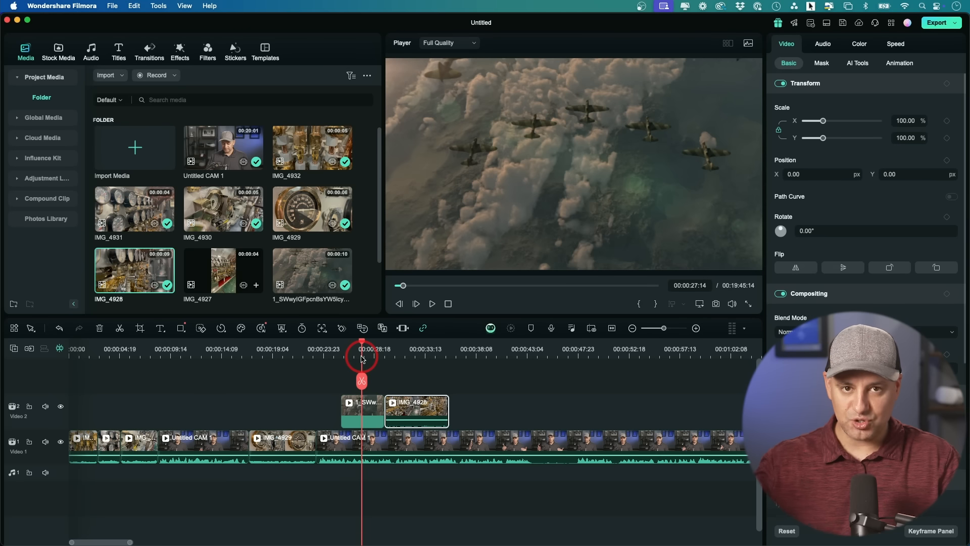
pyautogui.moveTo(363, 359); pyautogui.dragTo(402, 349)
# Inspect the first Untitled CAM 1 clip and IMG_4929 on Video 1, including the attached audio.
pyautogui.click(492, 244)
pyautogui.click(196, 347)
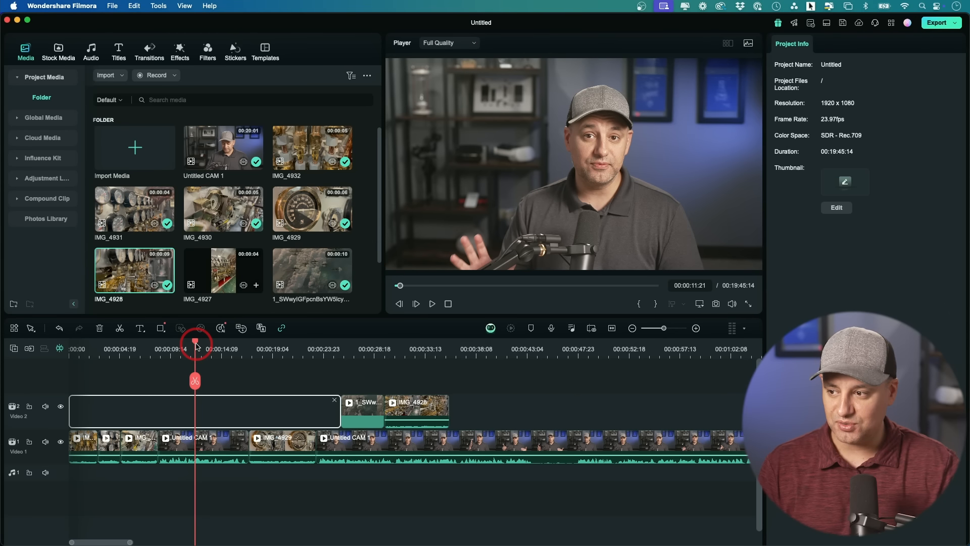
pyautogui.moveTo(195, 344); pyautogui.dragTo(197, 345)
pyautogui.click(214, 454)
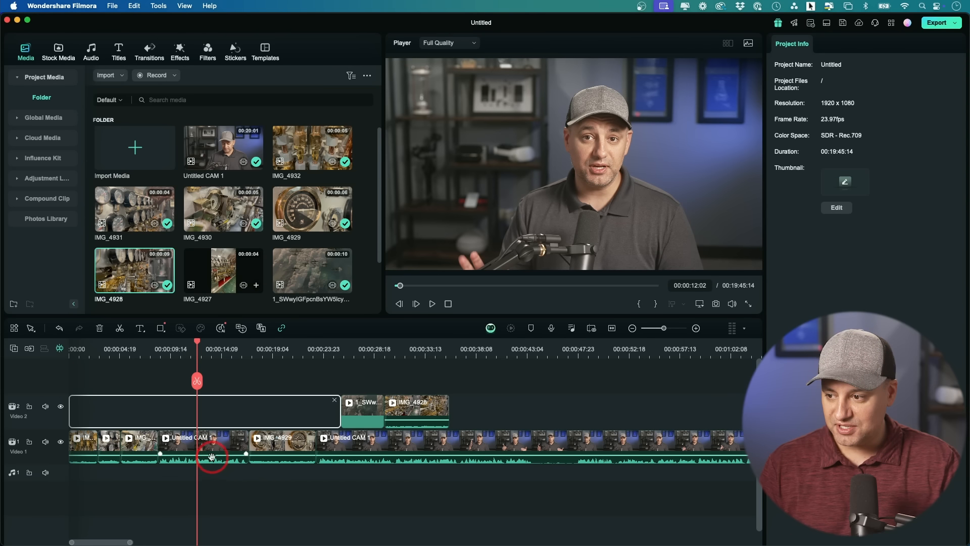
pyautogui.click(294, 348)
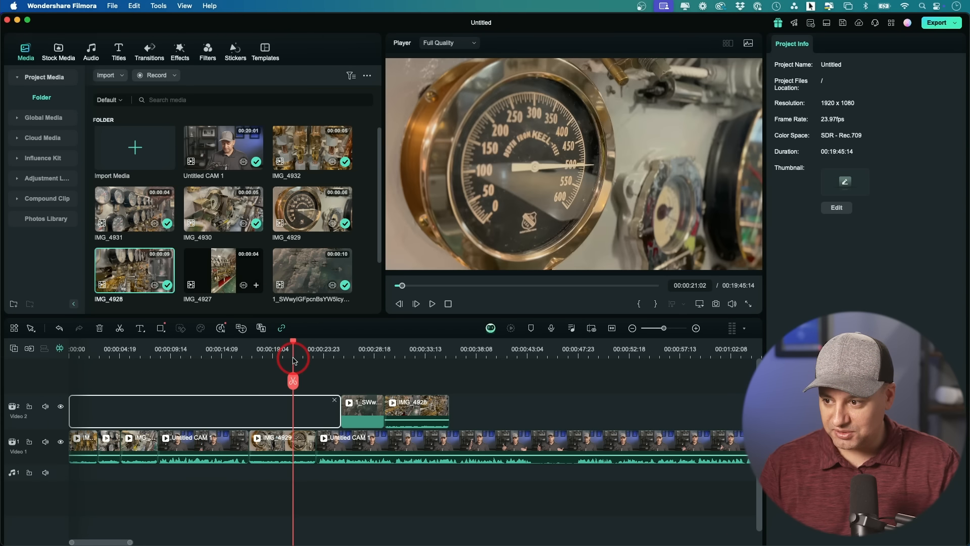
# Try deleting the IMG_4929 clip from Video 1, and undo the deletion.
pyautogui.click(286, 460)
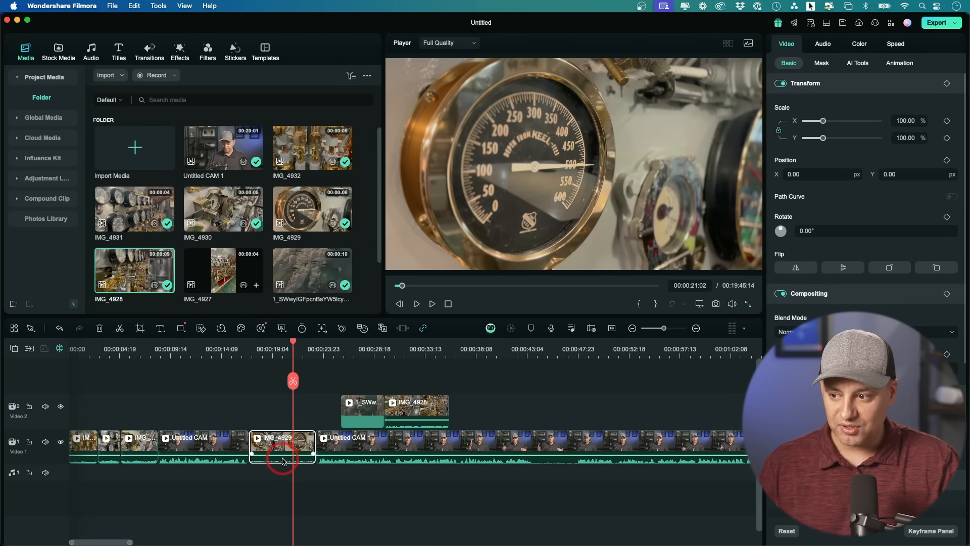
pyautogui.press('Delete')
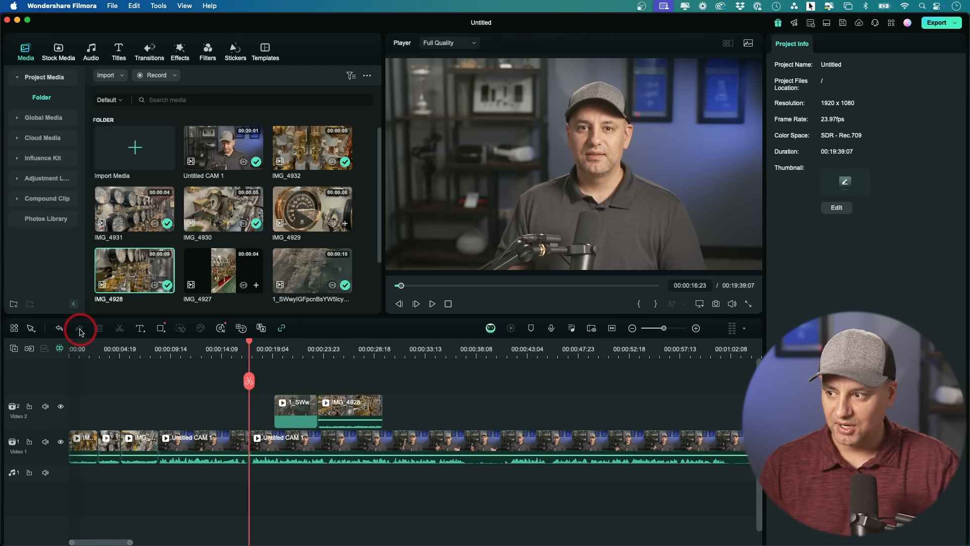
pyautogui.click(59, 328)
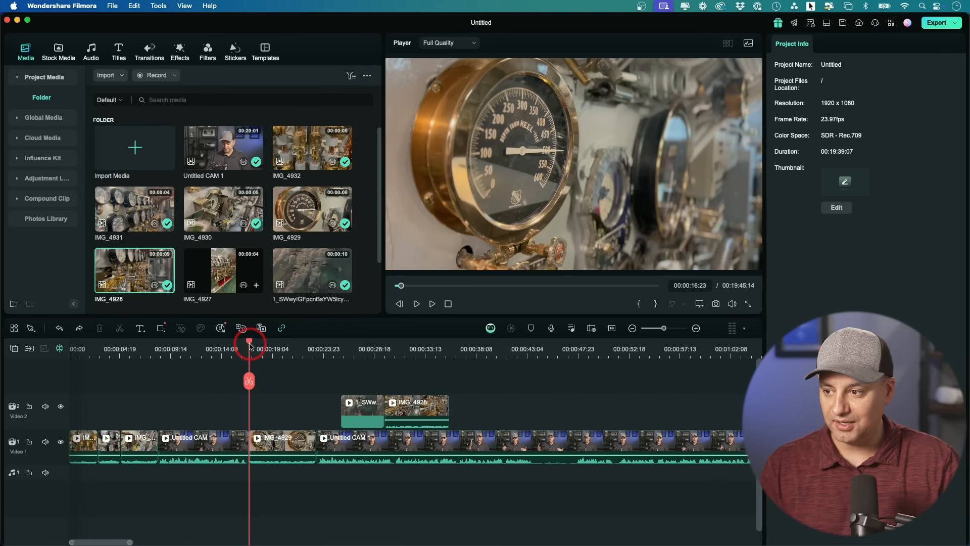
# Detach the audio from IMG_4929 on Video 1 and delete the detached audio clip.
pyautogui.moveTo(250, 342); pyautogui.dragTo(276, 342)
pyautogui.click(283, 442)
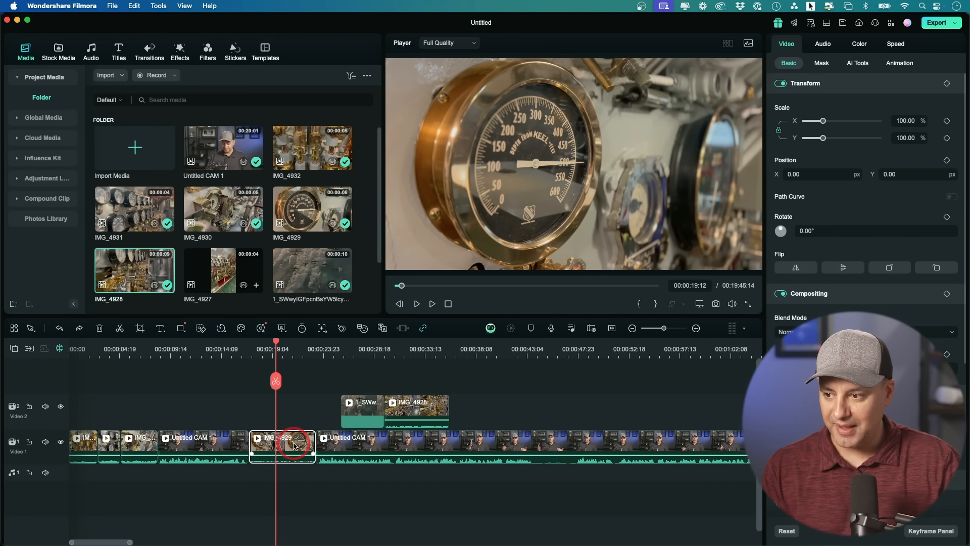
pyautogui.rightClick(295, 446)
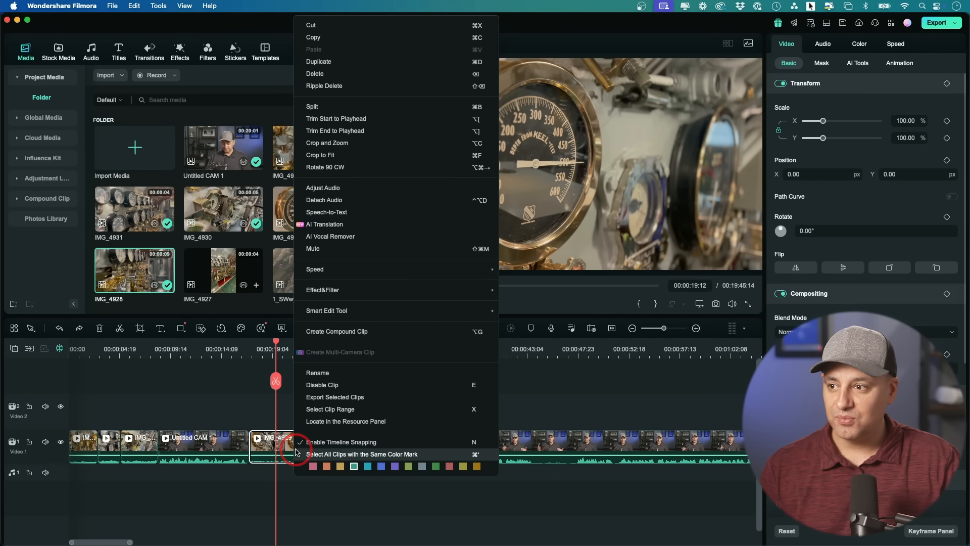
pyautogui.click(337, 201)
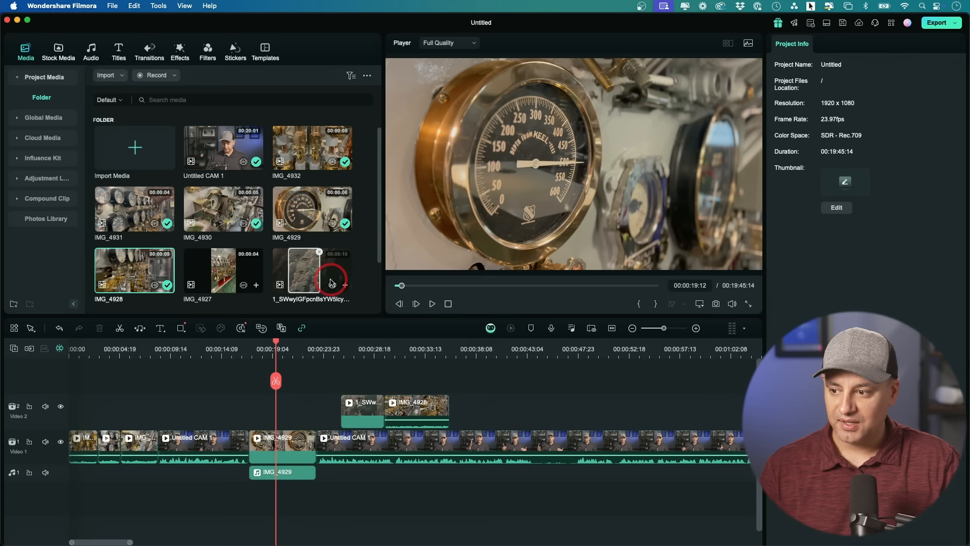
pyautogui.click(288, 475)
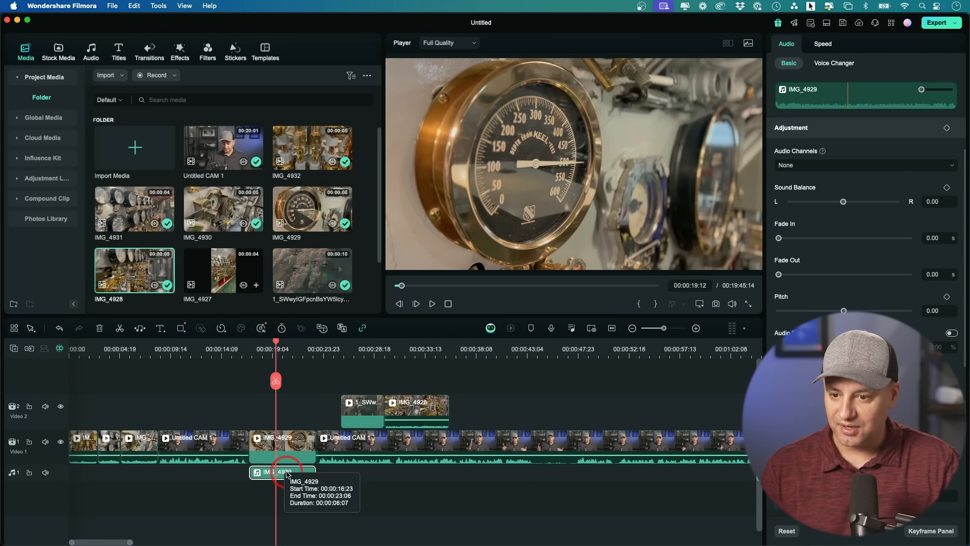
pyautogui.press('Delete')
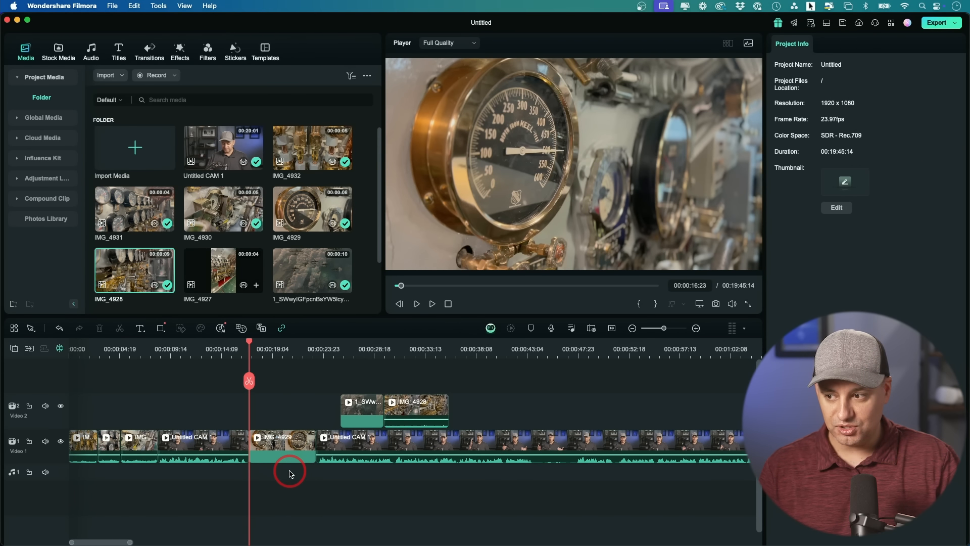
# Detach the audio from the first Untitled CAM 1 clip on Video 1.
pyautogui.click(193, 371)
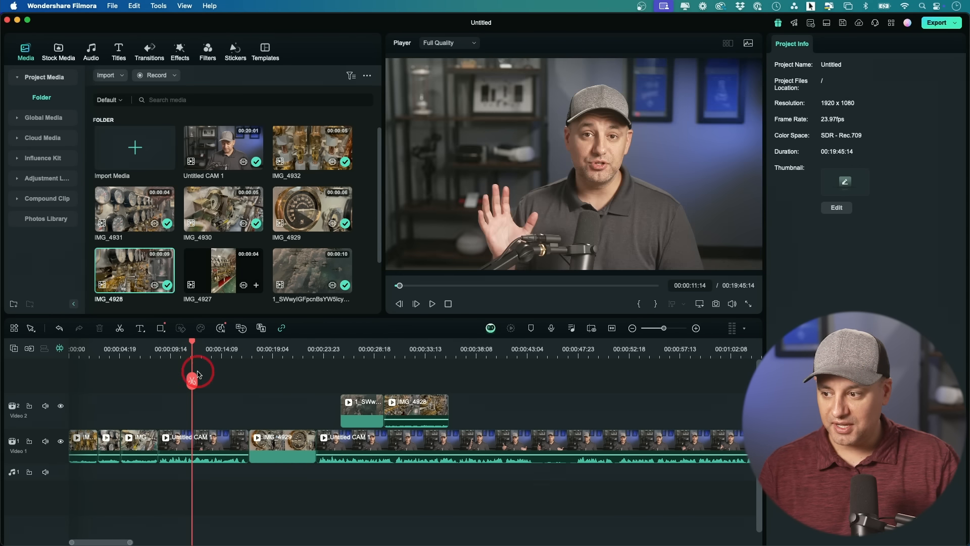
pyautogui.click(205, 461)
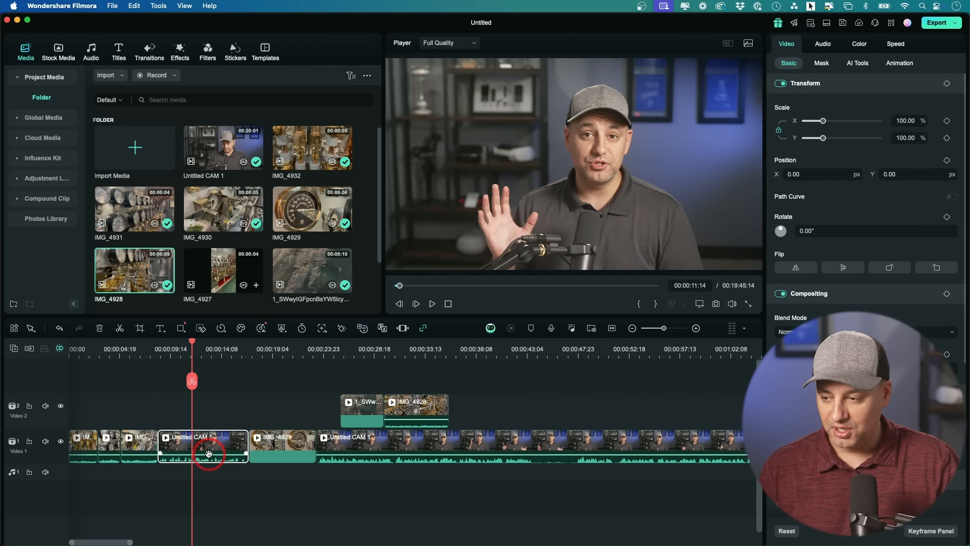
pyautogui.rightClick(209, 460)
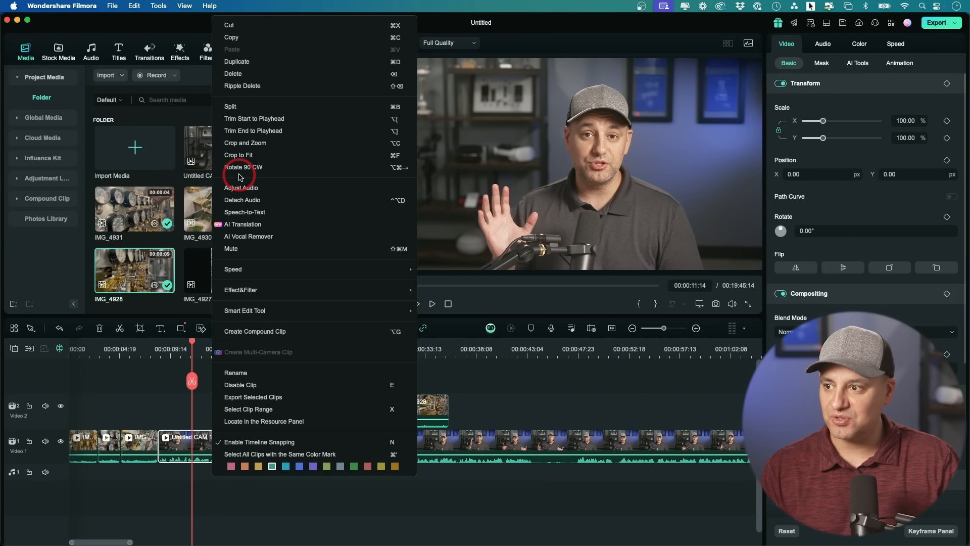
pyautogui.click(243, 195)
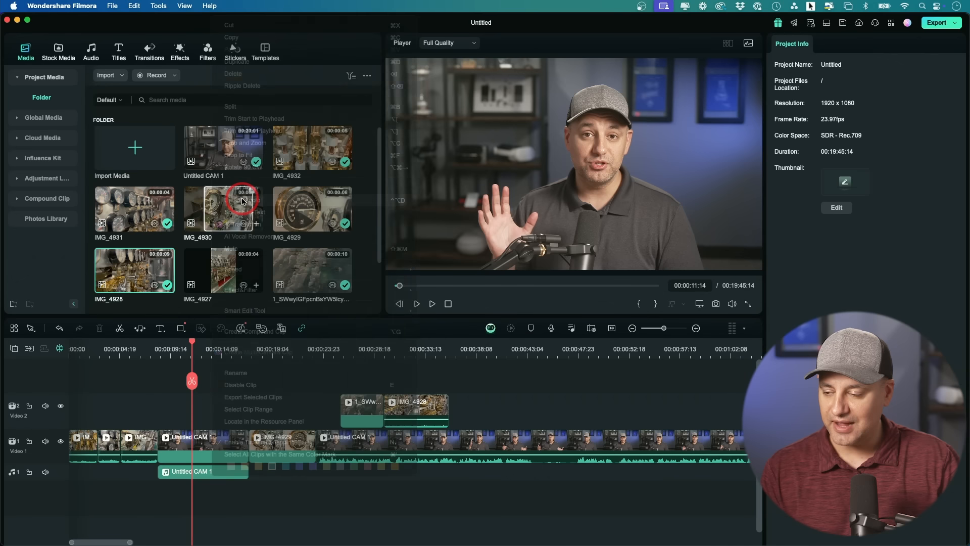
# Select the detached Untitled CAM 1 audio clip and examine its volume and other audio adjustment settings.
pyautogui.click(213, 472)
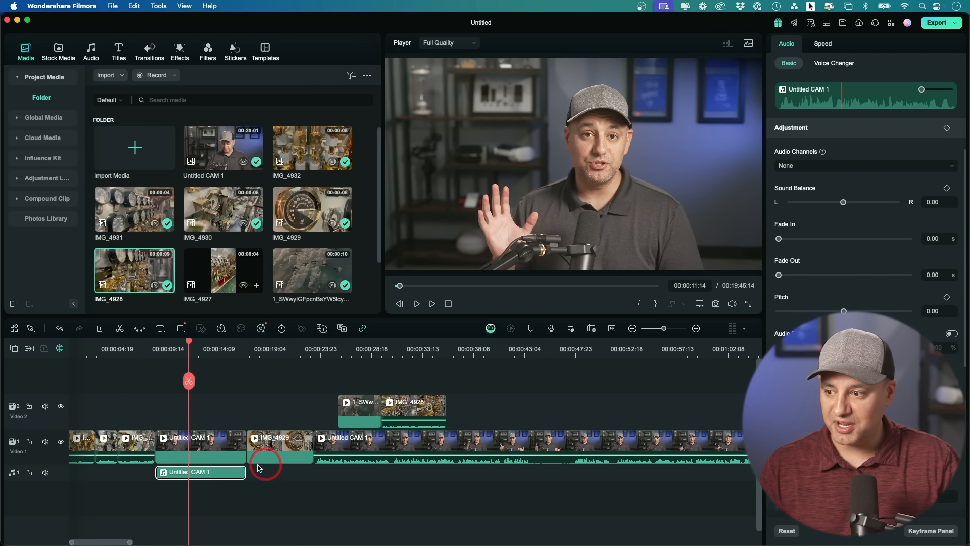
pyautogui.click(579, 408)
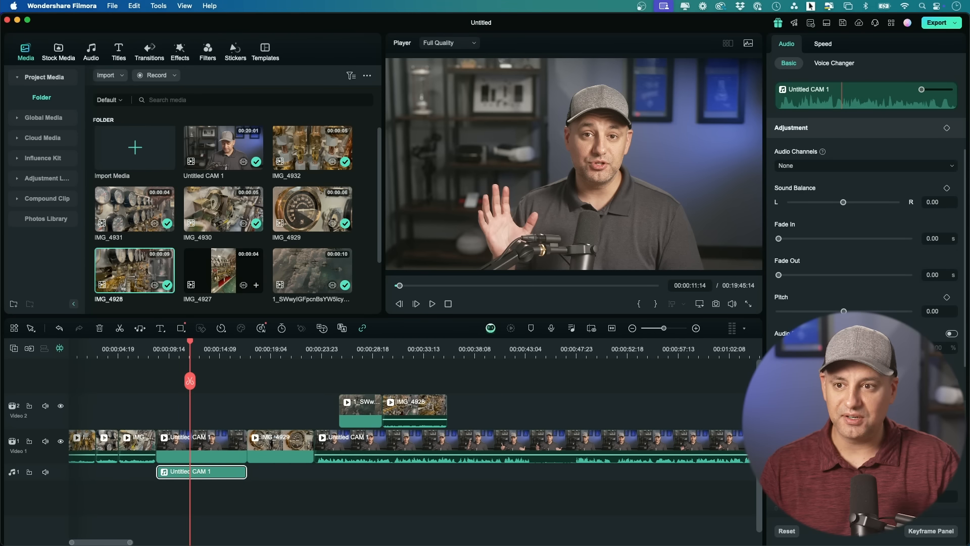
pyautogui.scroll(2, 889, 188)
pyautogui.click(890, 188)
pyautogui.click(889, 186)
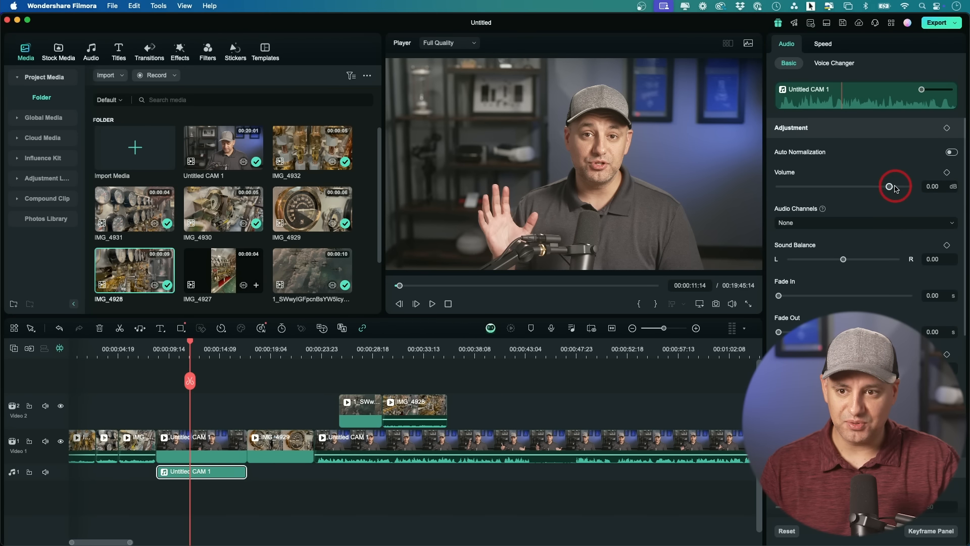
pyautogui.click(216, 472)
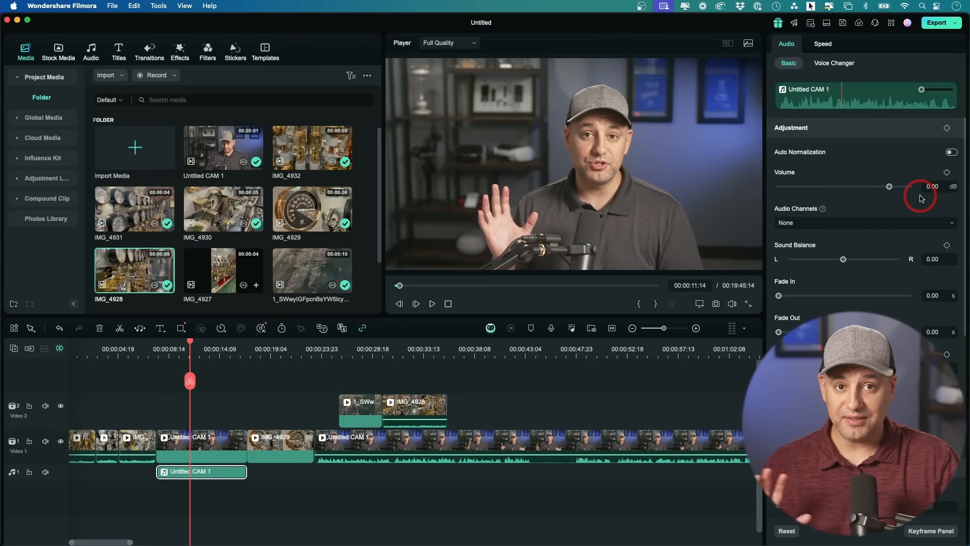
# Open the Filmora Copilot assistant, look through its command categories, and close it.
pyautogui.click(490, 329)
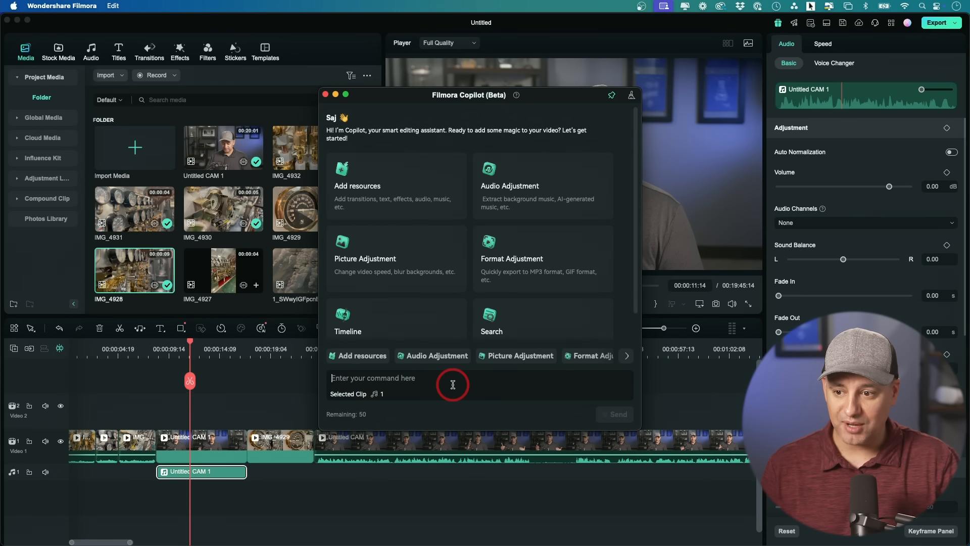
pyautogui.scroll(-2, 412, 306)
pyautogui.scroll(2, 413, 308)
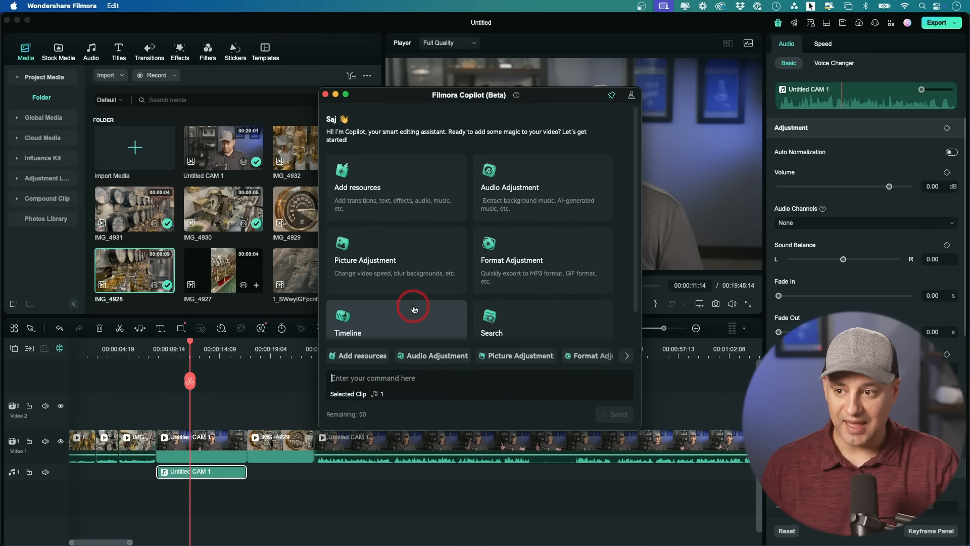
pyautogui.click(325, 94)
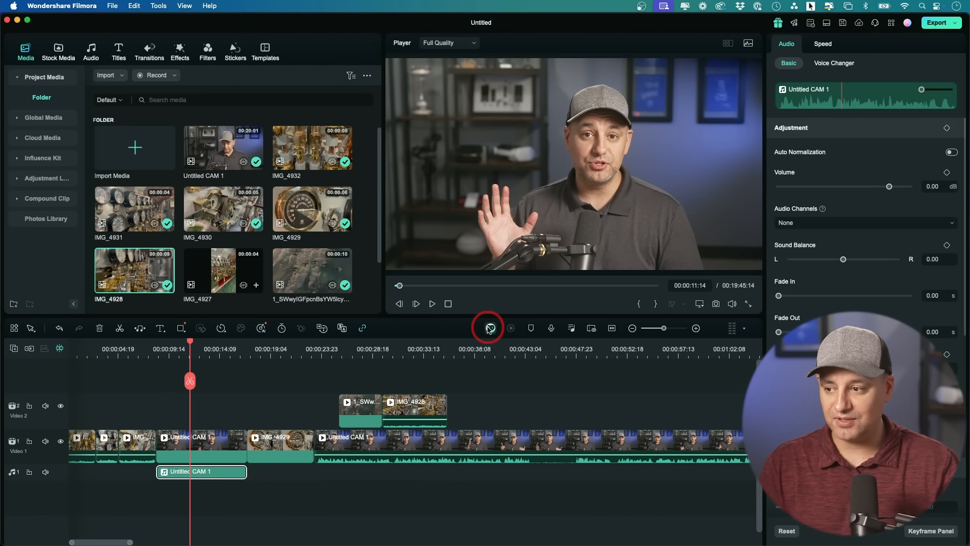
# Add a second audio track to the timeline below the track with the detached Untitled CAM 1 audio.
pyautogui.click(180, 357)
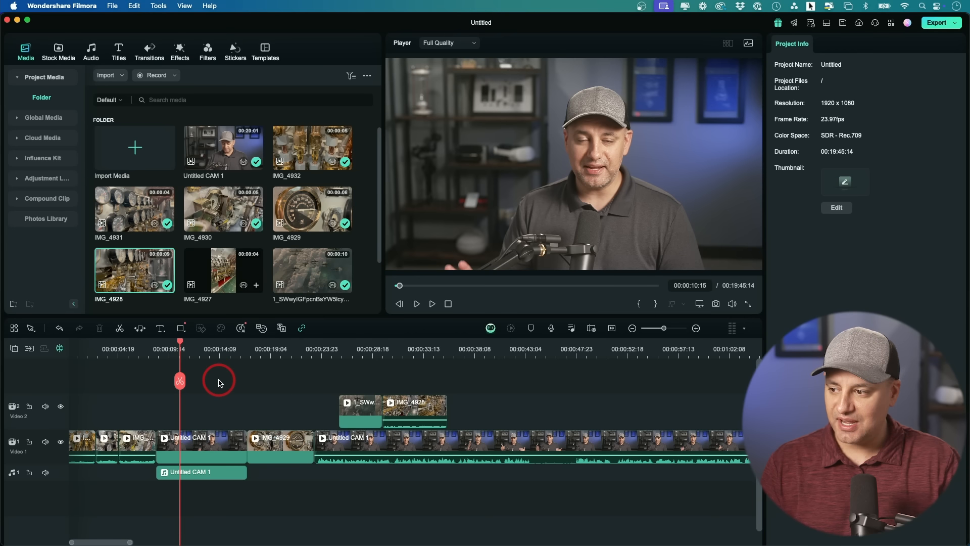
pyautogui.rightClick(35, 502)
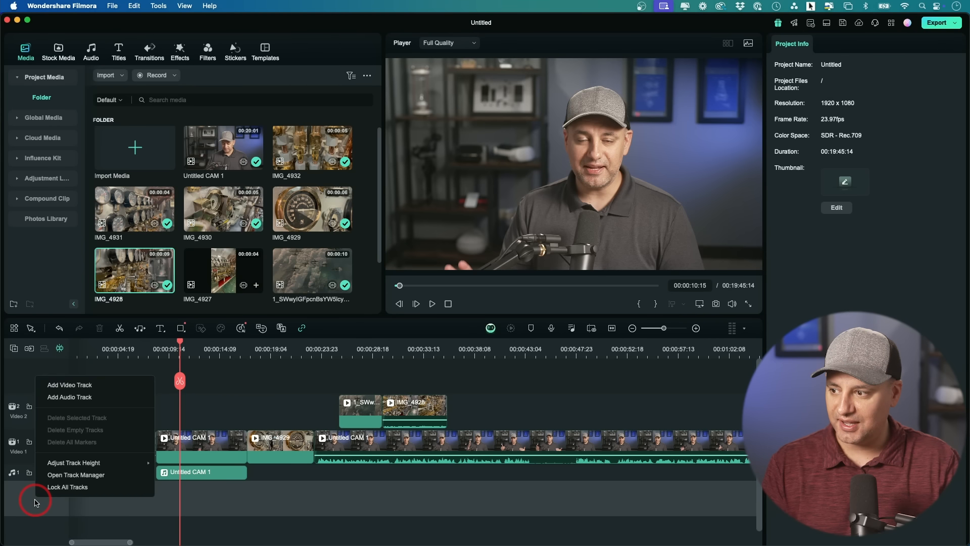
pyautogui.click(86, 397)
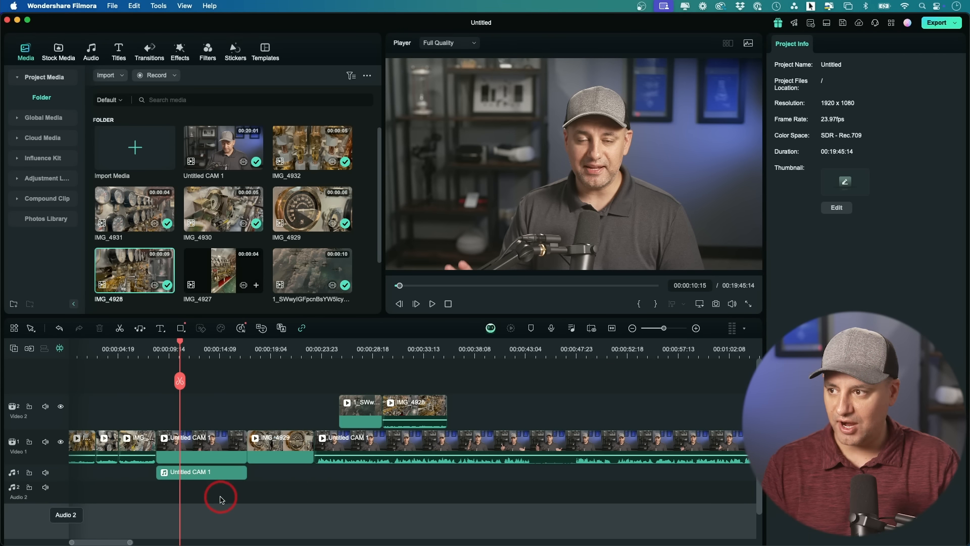
pyautogui.scroll(-3, 234, 256)
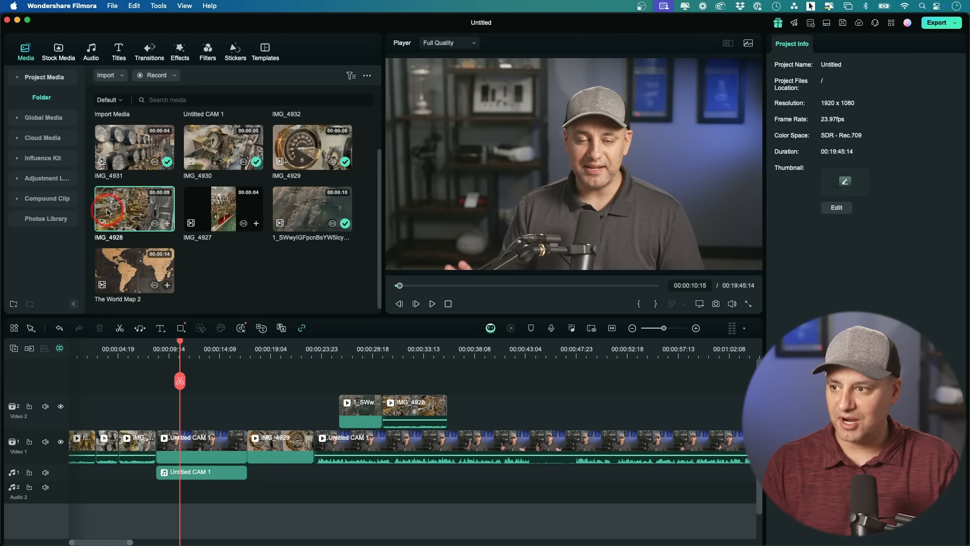
# Import the ES_Views From the Other Side WAV file from the Music folder of Filmora Tutorial into the project media.
pyautogui.scroll(3, 245, 267)
pyautogui.scroll(-3, 250, 278)
pyautogui.click(248, 292)
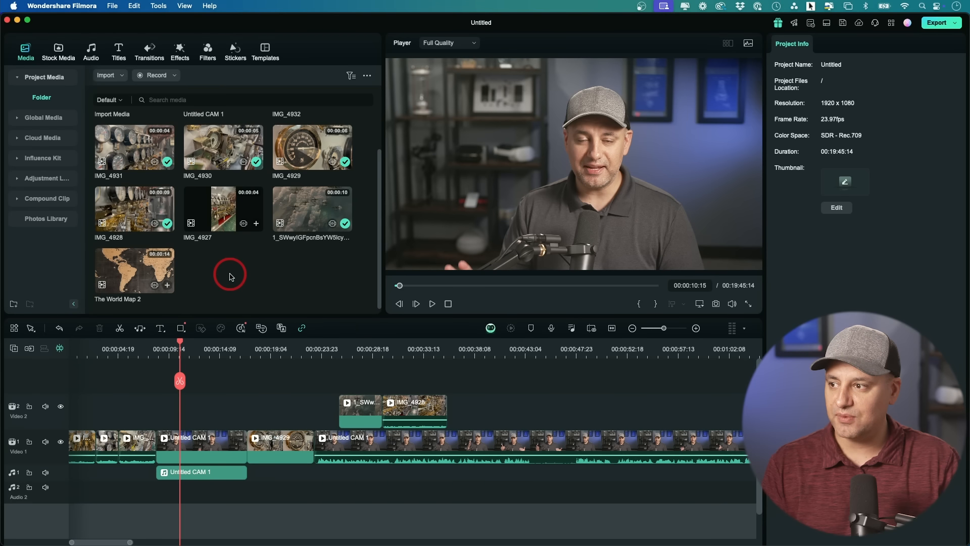
pyautogui.rightClick(231, 276)
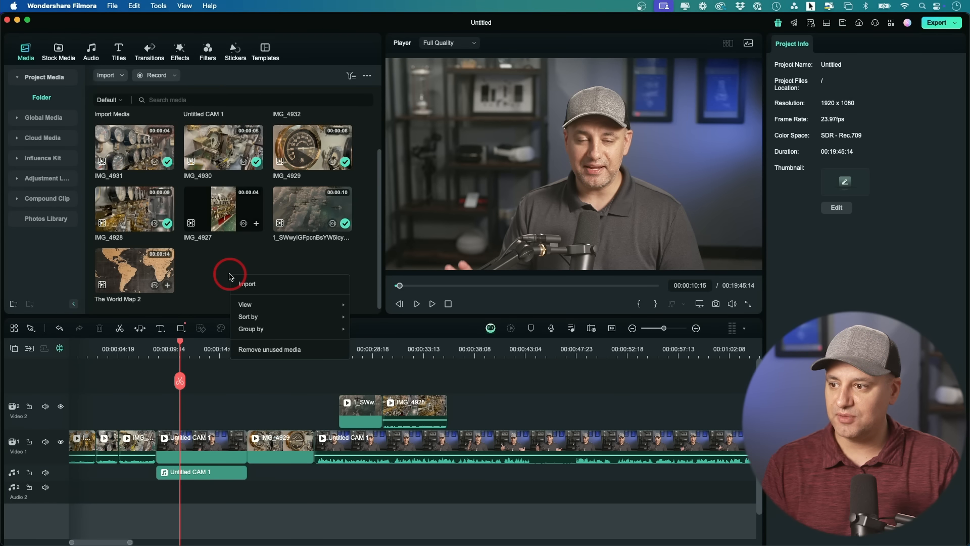
pyautogui.click(259, 284)
pyautogui.click(362, 257)
pyautogui.click(389, 267)
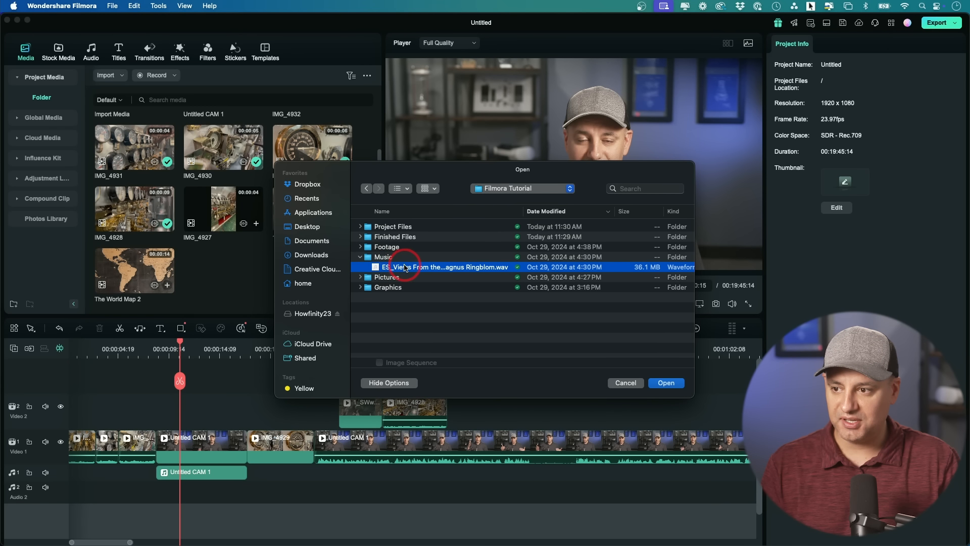
pyautogui.click(667, 384)
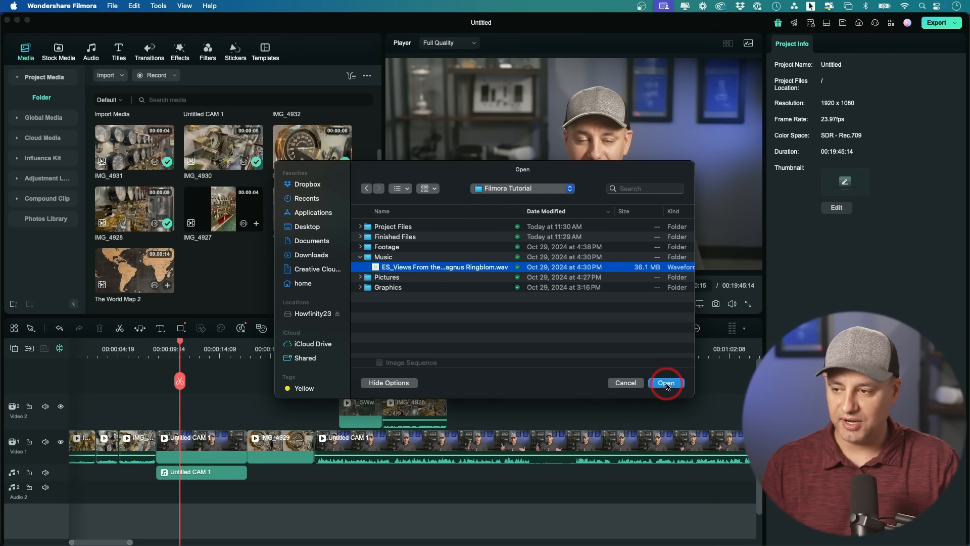
# Place the imported ES_Views From the Other Side music on Audio 2 at the very start of the timeline.
pyautogui.click(221, 151)
pyautogui.moveTo(231, 153); pyautogui.dragTo(212, 221)
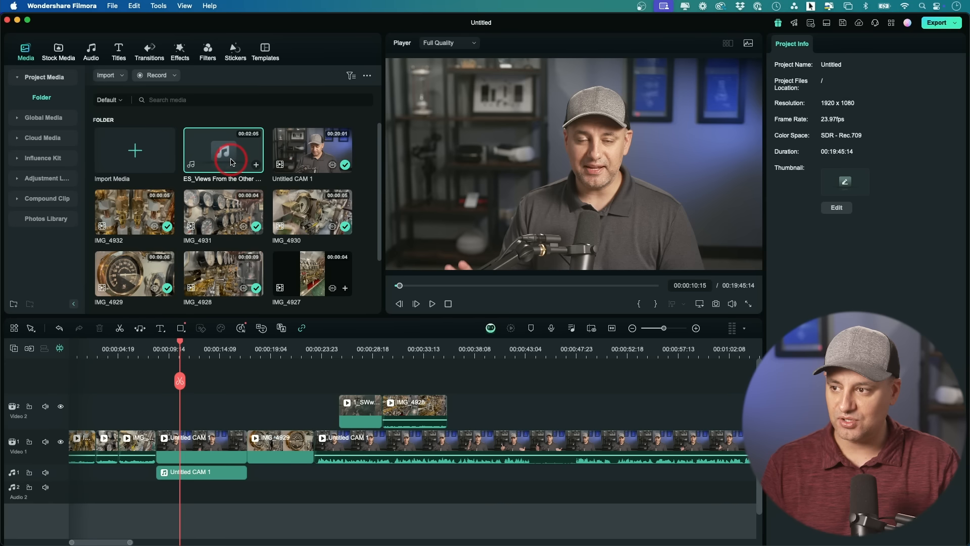
pyautogui.moveTo(218, 158); pyautogui.dragTo(136, 503)
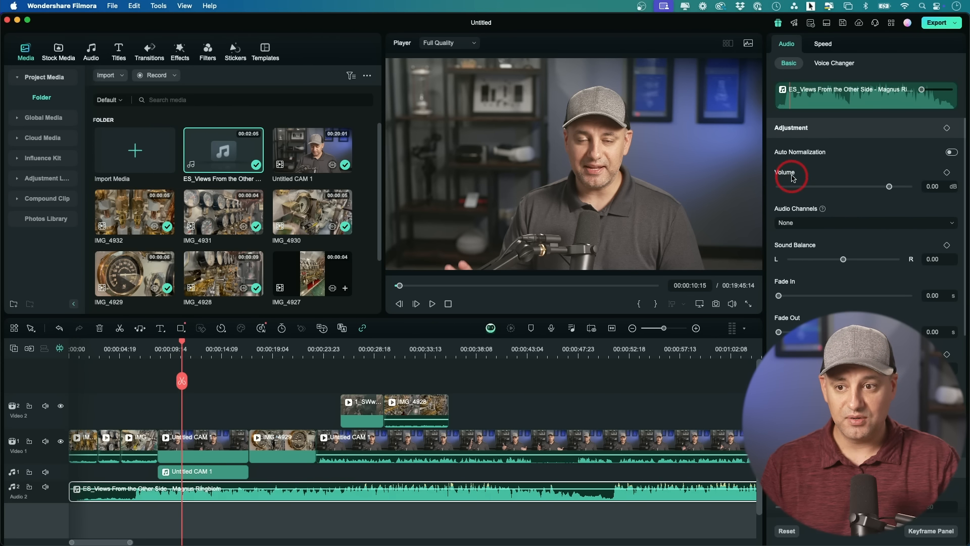
# Set the music clip's volume to -30 dB and play back the mix from the start of the first Untitled CAM 1 clip.
pyautogui.moveTo(890, 188); pyautogui.dragTo(857, 190)
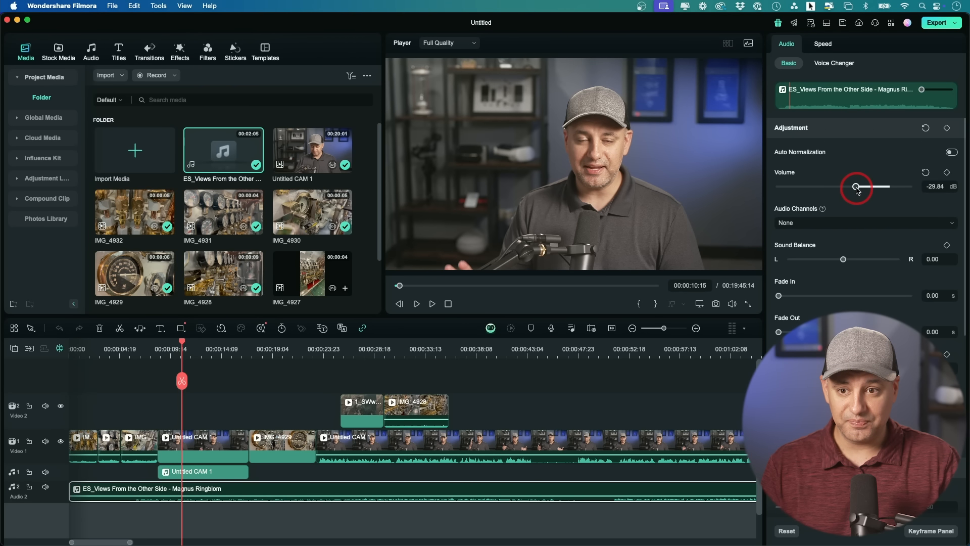
pyautogui.click(936, 187)
pyautogui.write('-30')
pyautogui.press('Tab')
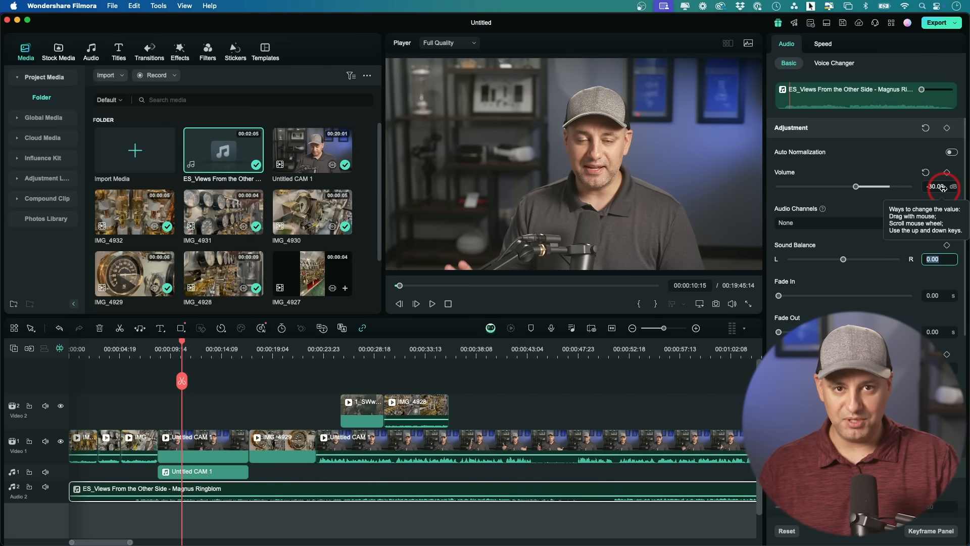
pyautogui.moveTo(182, 342); pyautogui.dragTo(171, 343)
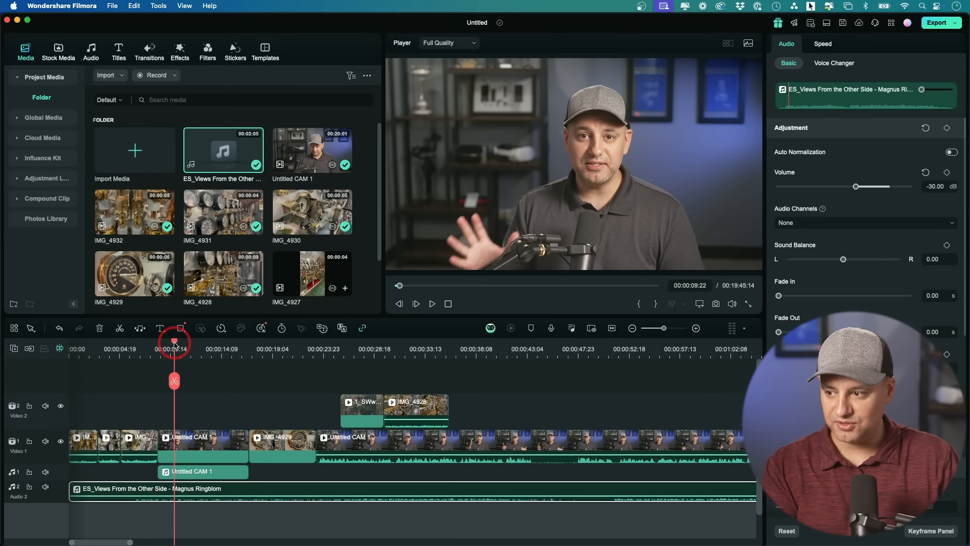
pyautogui.press('space')
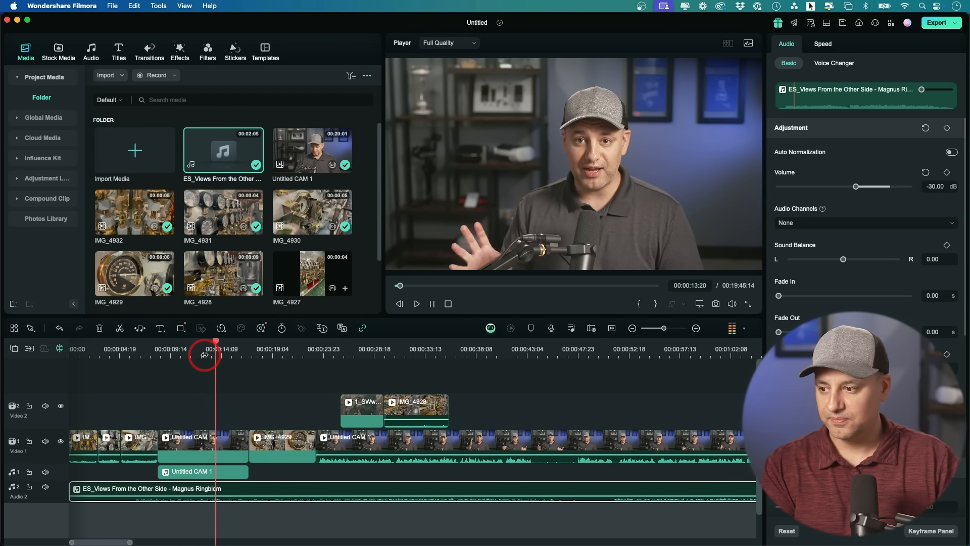
# Set the music clip's volume to 0 dB and play back the first Untitled CAM 1 clip to compare the levels.
pyautogui.moveTo(205, 355); pyautogui.dragTo(172, 349)
pyautogui.click(944, 185)
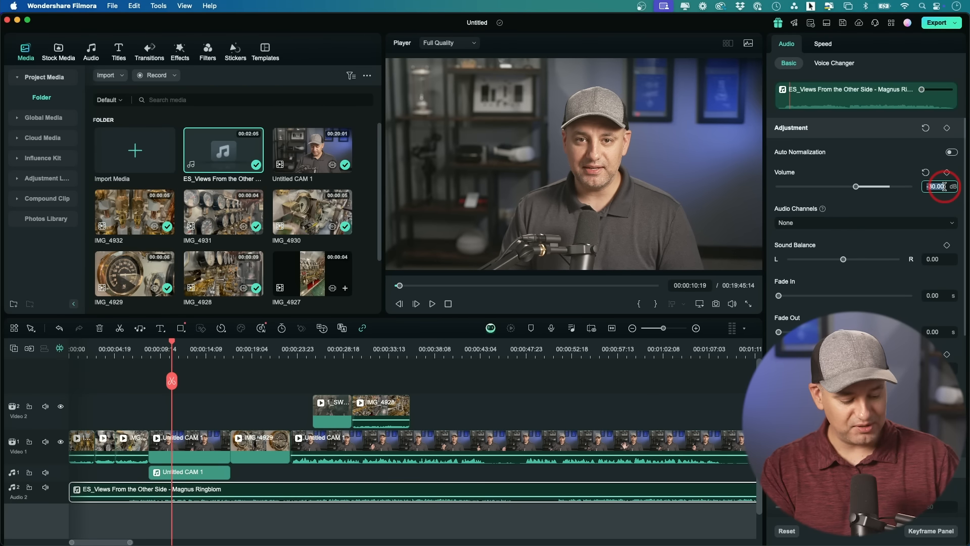
pyautogui.write('0')
pyautogui.press('Tab')
pyautogui.moveTo(175, 342); pyautogui.dragTo(170, 344)
pyautogui.press('space')
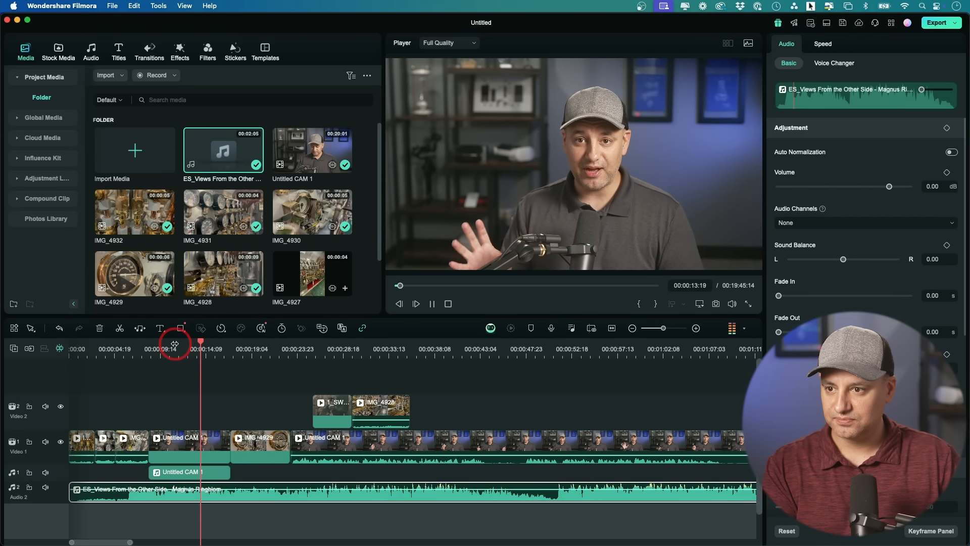
pyautogui.press('space')
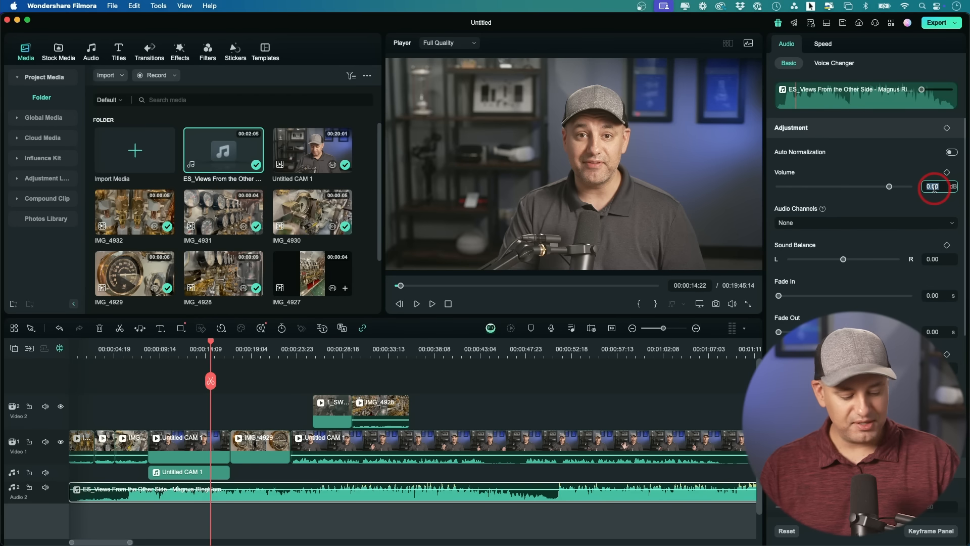
# Set the music clip's volume to -25 dB.
pyautogui.write('-20')
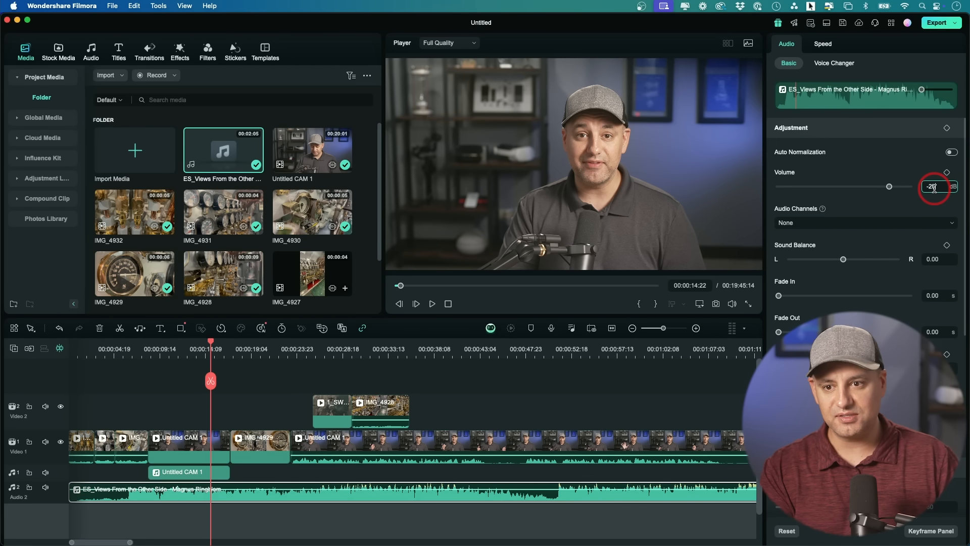
pyautogui.write('5')
pyautogui.press('Tab')
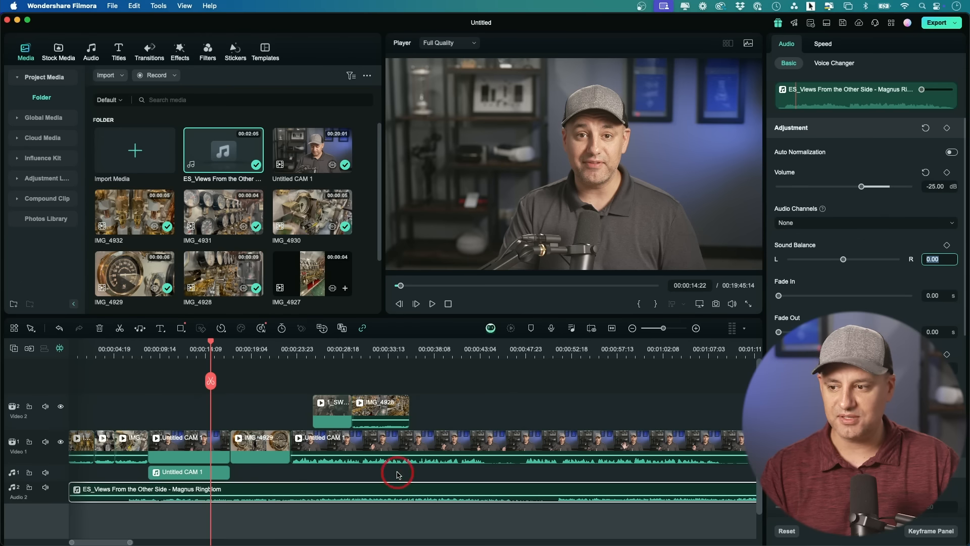
pyautogui.scroll(-1, 360, 495)
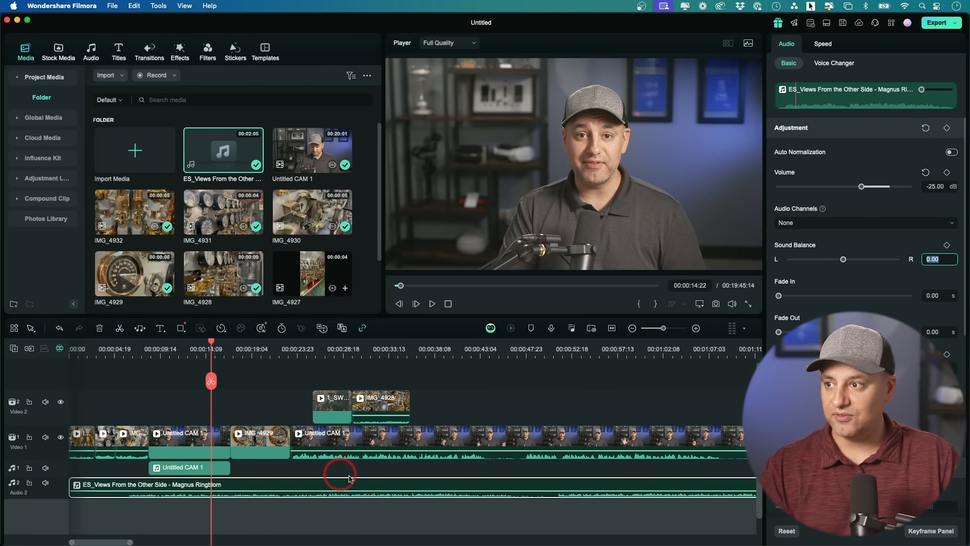
pyautogui.scroll(1, 311, 496)
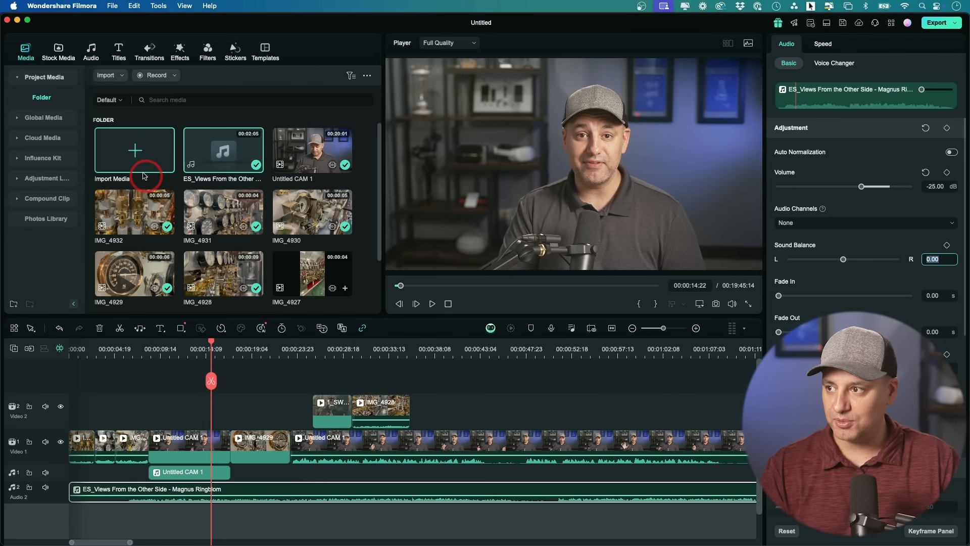
# Look through the built-in stock media library and the audio library.
pyautogui.click(29, 60)
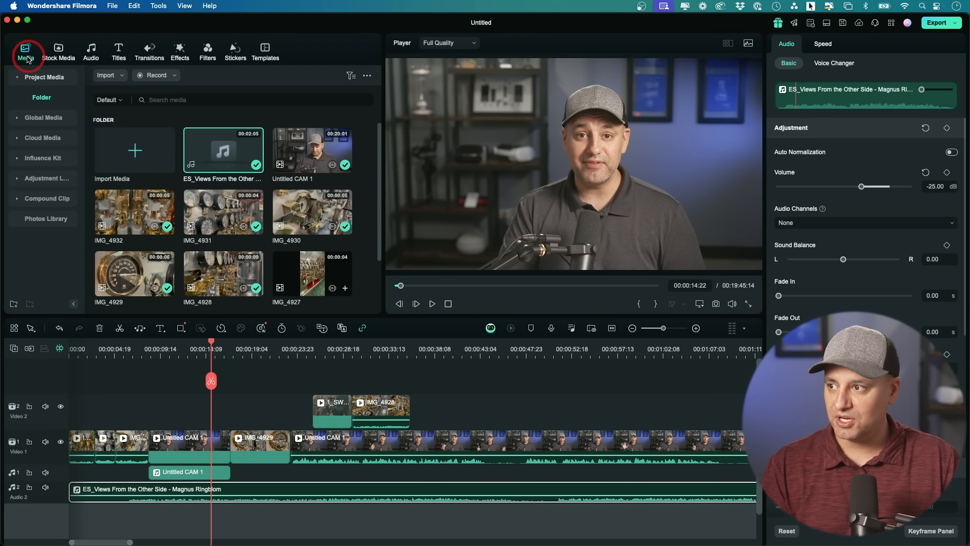
pyautogui.click(60, 57)
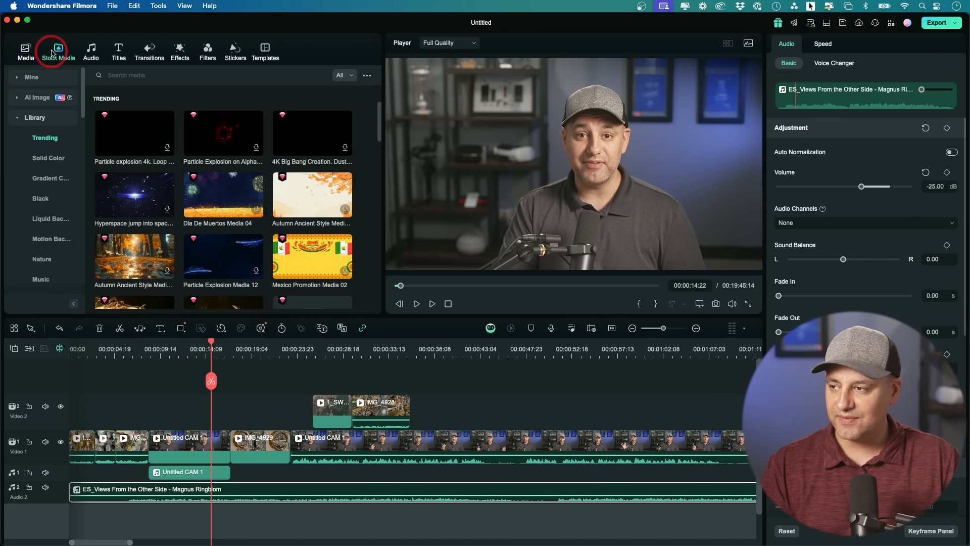
pyautogui.click(119, 90)
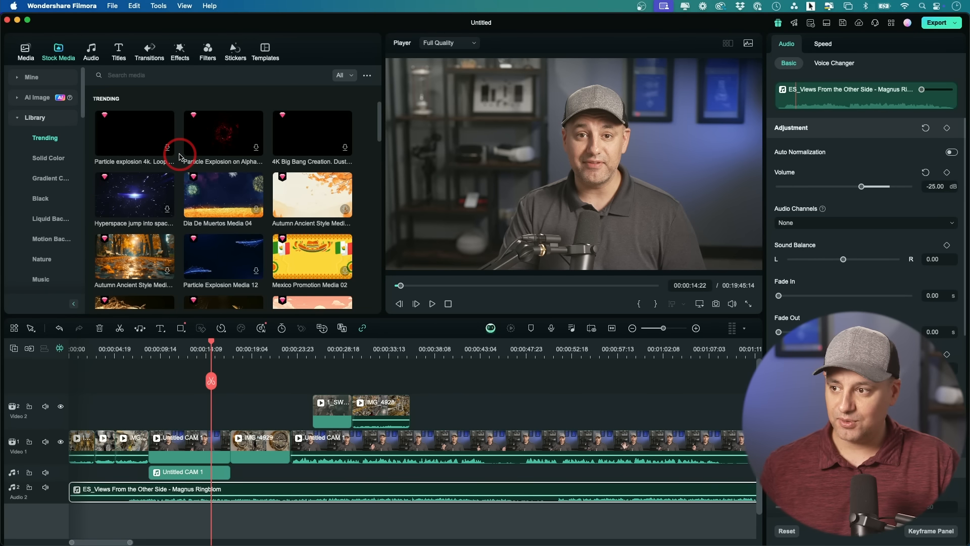
pyautogui.click(92, 52)
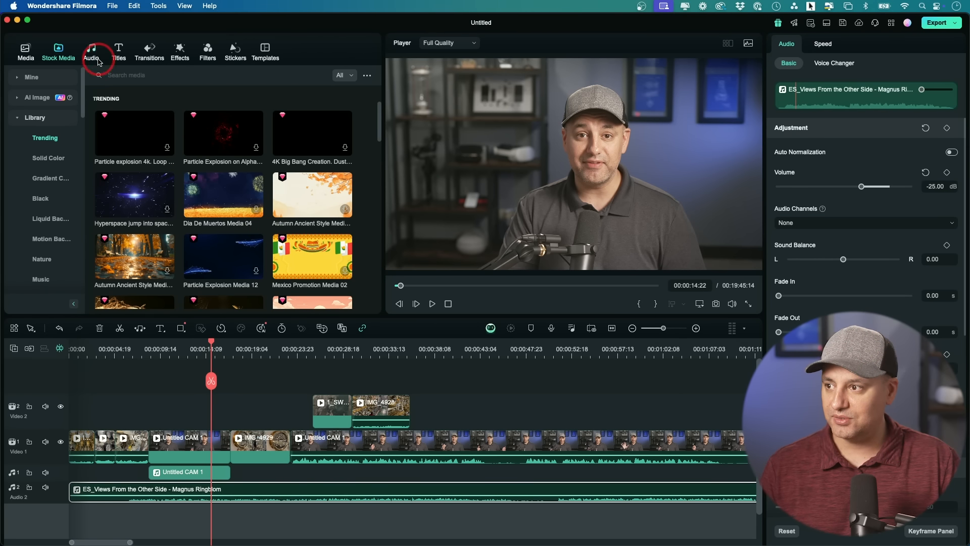
pyautogui.click(44, 159)
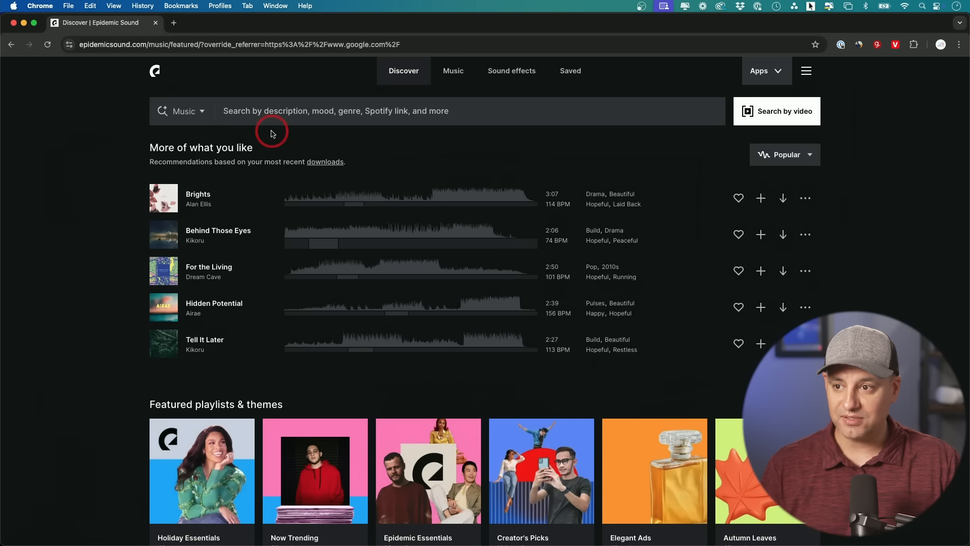
# On the Epidemic Sound site in Chrome, look over the music and sound effects catalogues and return to the Discover page.
pyautogui.click(454, 75)
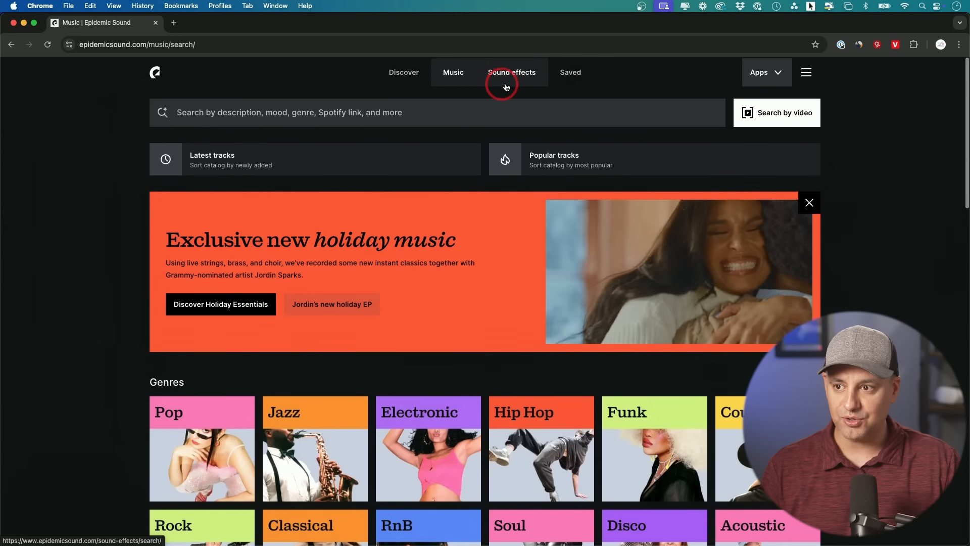
pyautogui.click(507, 86)
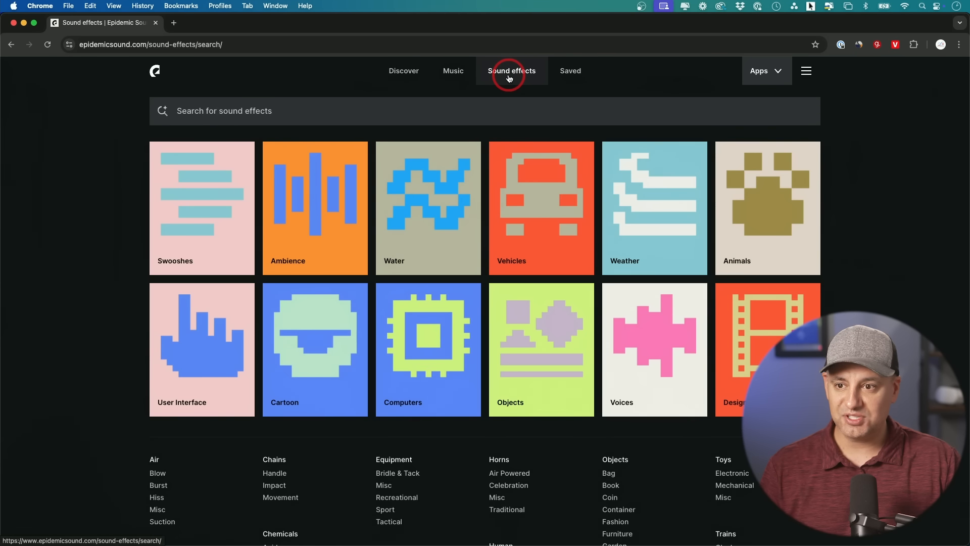
pyautogui.click(401, 72)
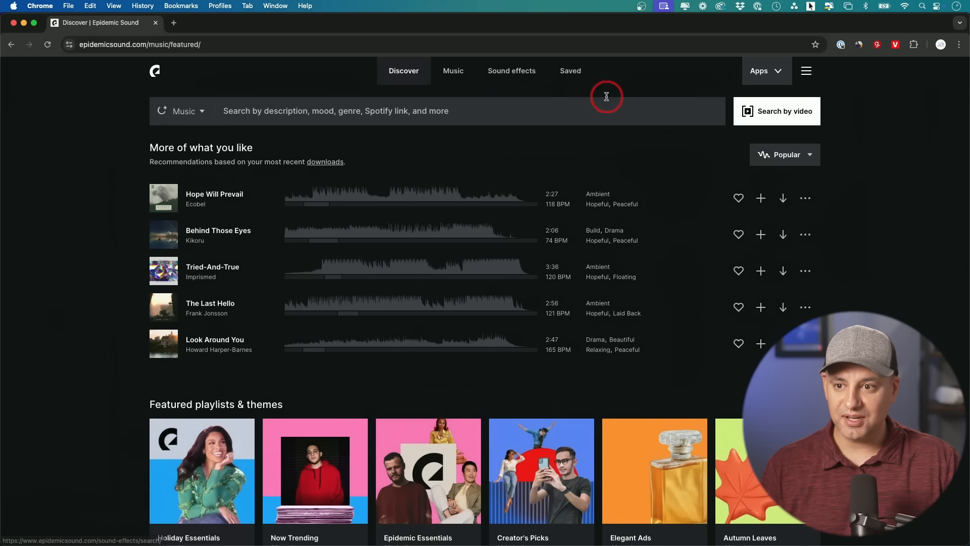
# Get music recommendations by video using the drone shot sample, close the video preview, and listen to the track Moth & Flame.
pyautogui.click(773, 116)
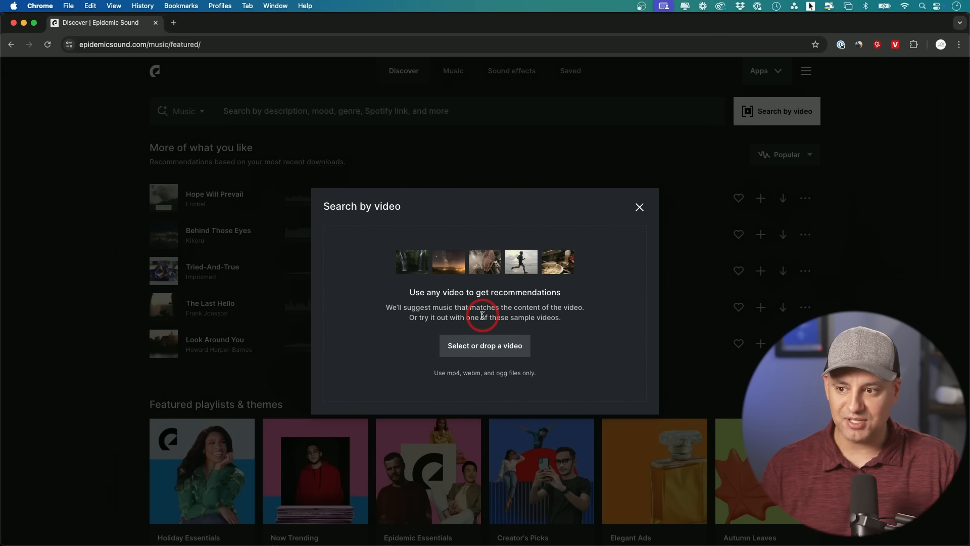
pyautogui.click(487, 261)
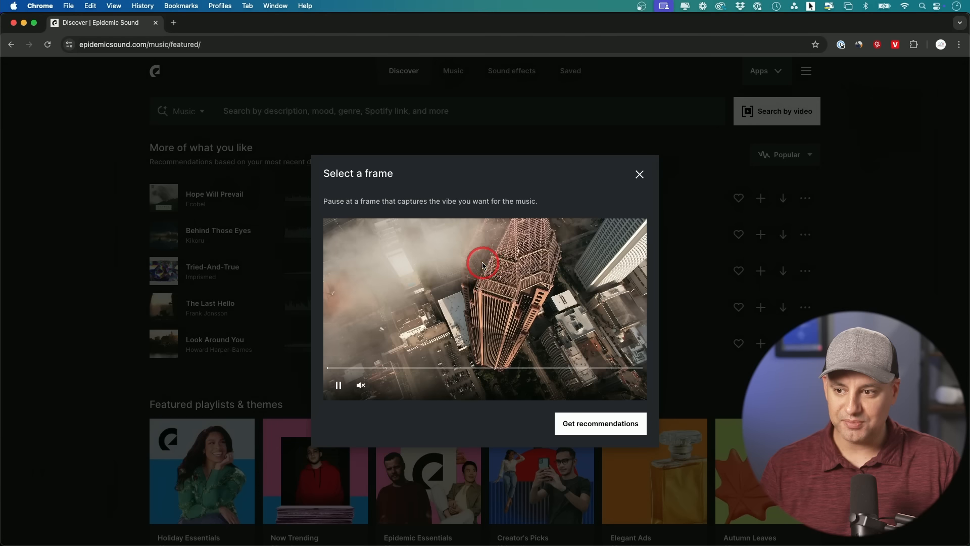
pyautogui.click(615, 421)
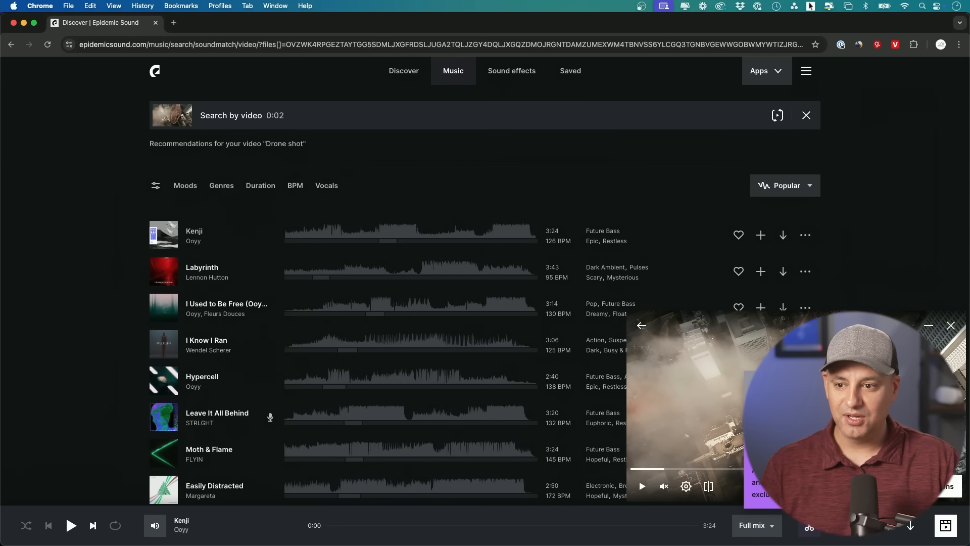
pyautogui.click(653, 317)
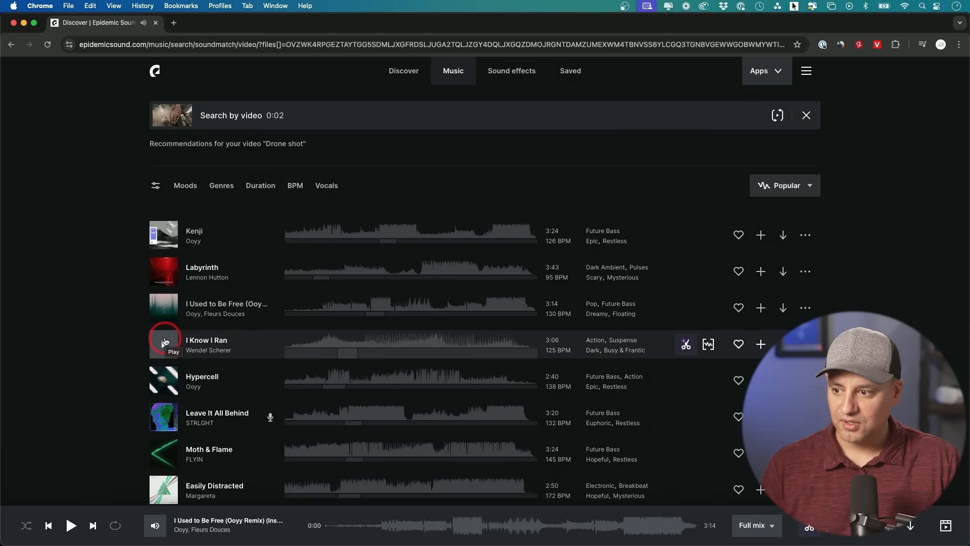
pyautogui.click(164, 454)
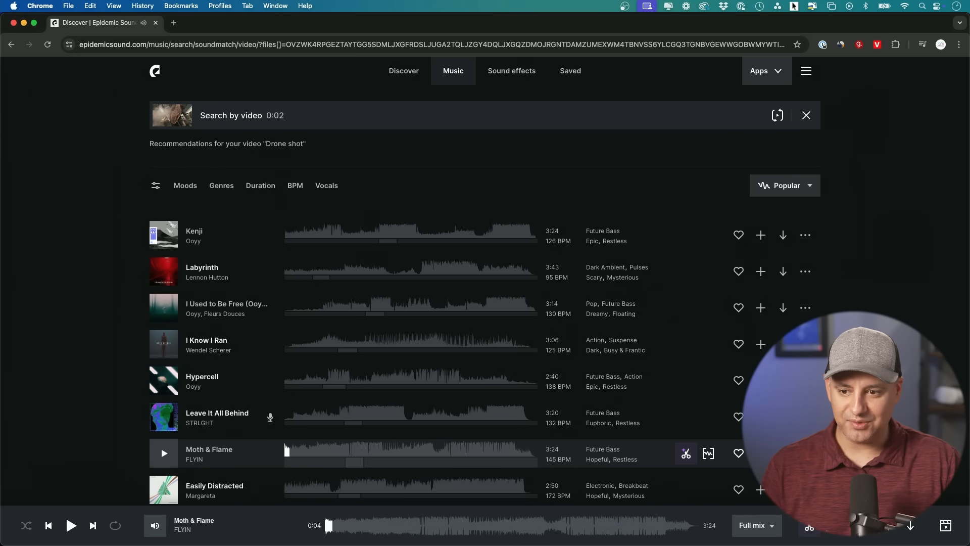
# Open the download options for the Moth & Flame track and choose WAV as the file format.
pyautogui.click(783, 453)
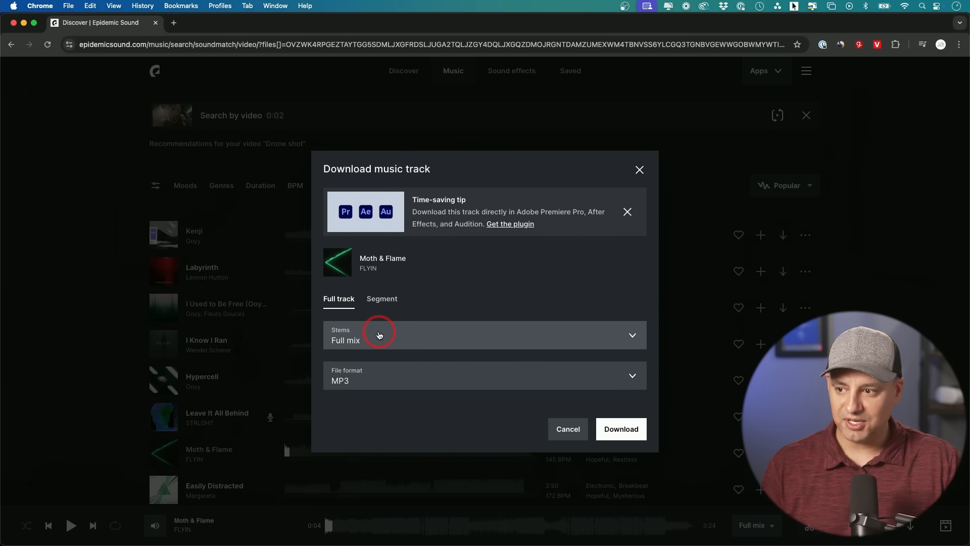
pyautogui.click(348, 376)
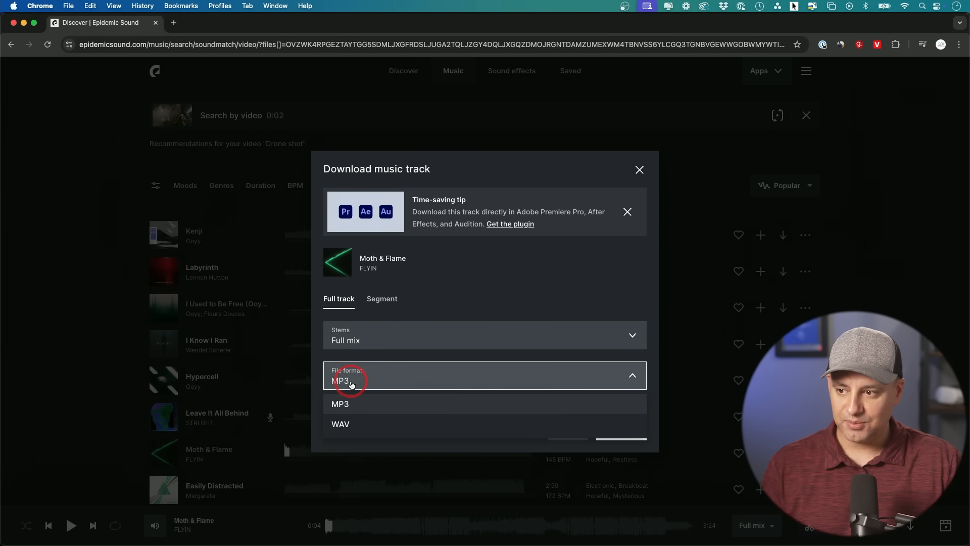
pyautogui.click(360, 427)
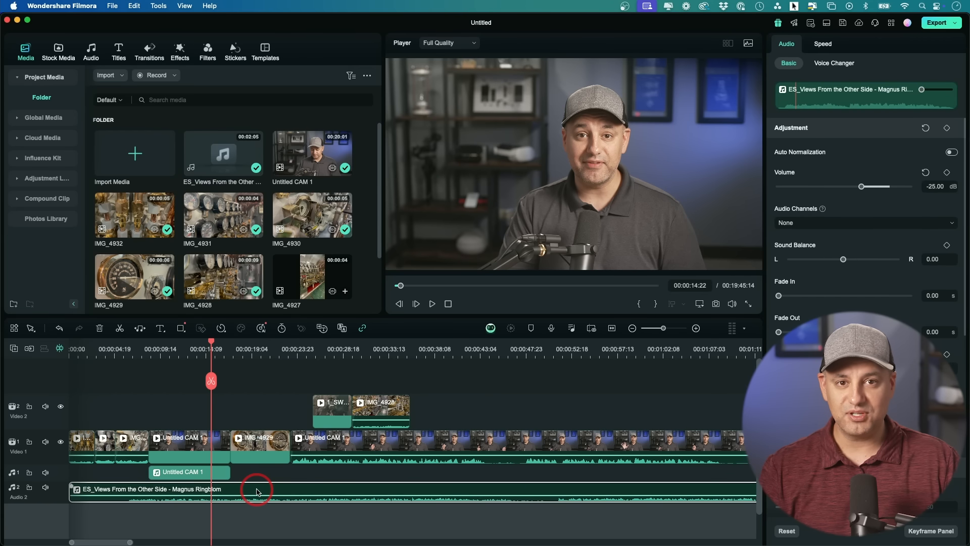
# Back in Filmora, deselect the music clip and return the playhead to the start of the timeline.
pyautogui.click(289, 473)
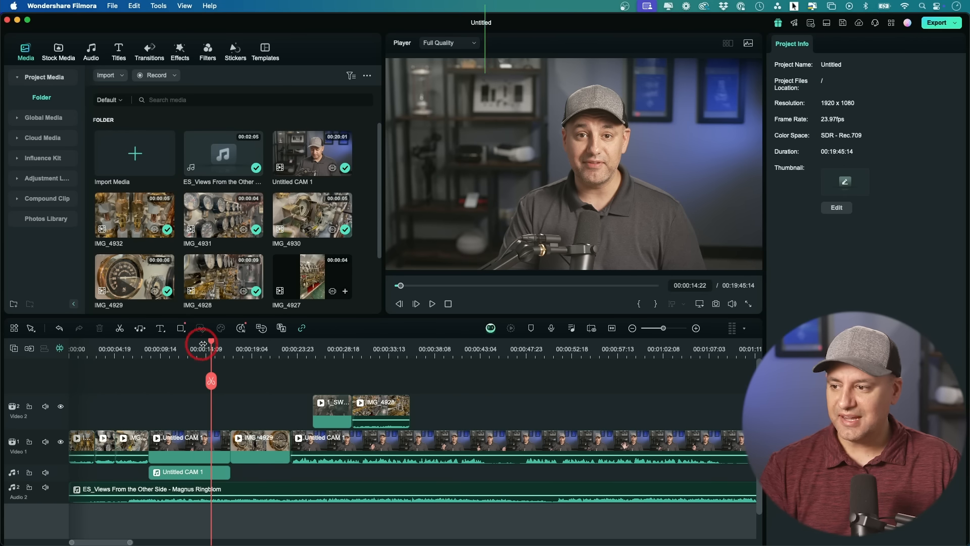
pyautogui.moveTo(207, 342); pyautogui.dragTo(71, 352)
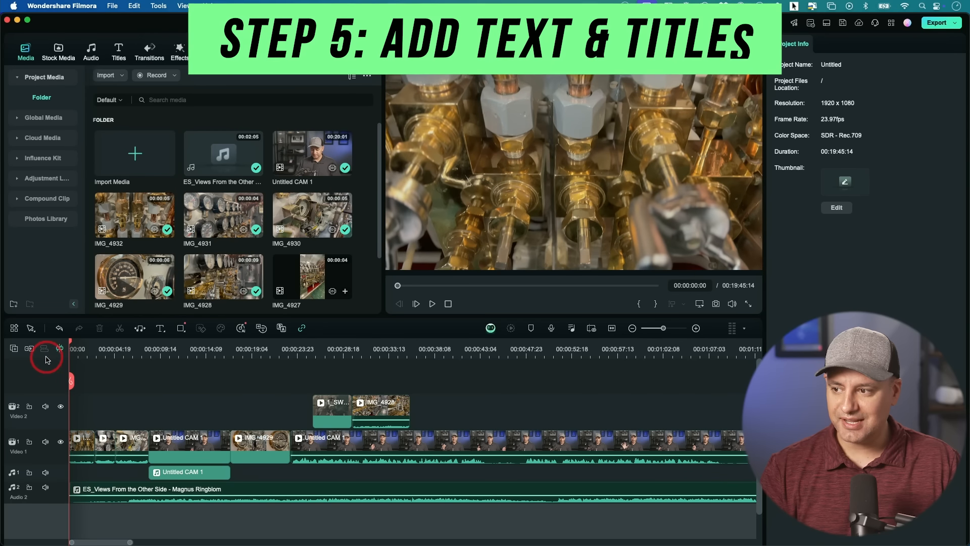
# Add a Quick Text title at the start of the Video 2 track and change its wording to "Your Video Title".
pyautogui.click(160, 331)
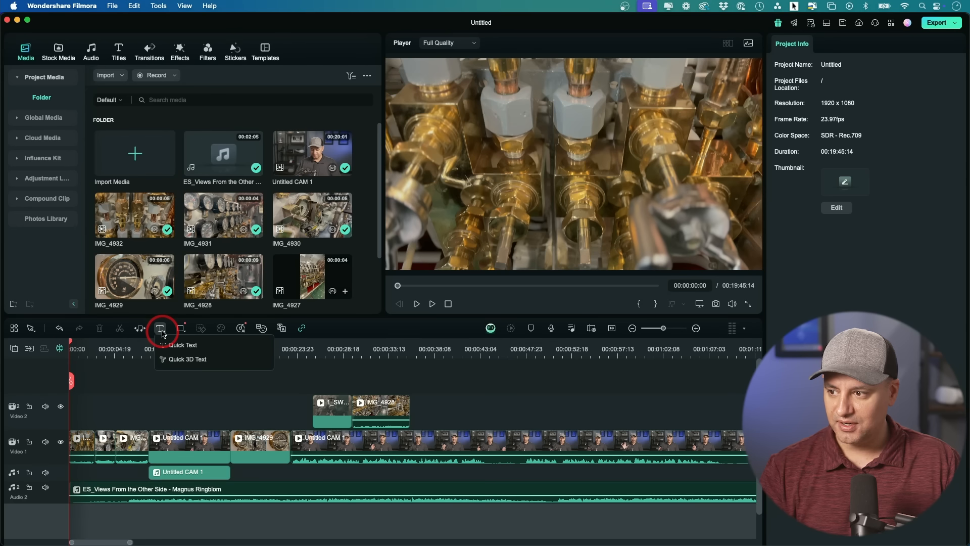
pyautogui.click(189, 347)
pyautogui.click(85, 397)
pyautogui.click(56, 416)
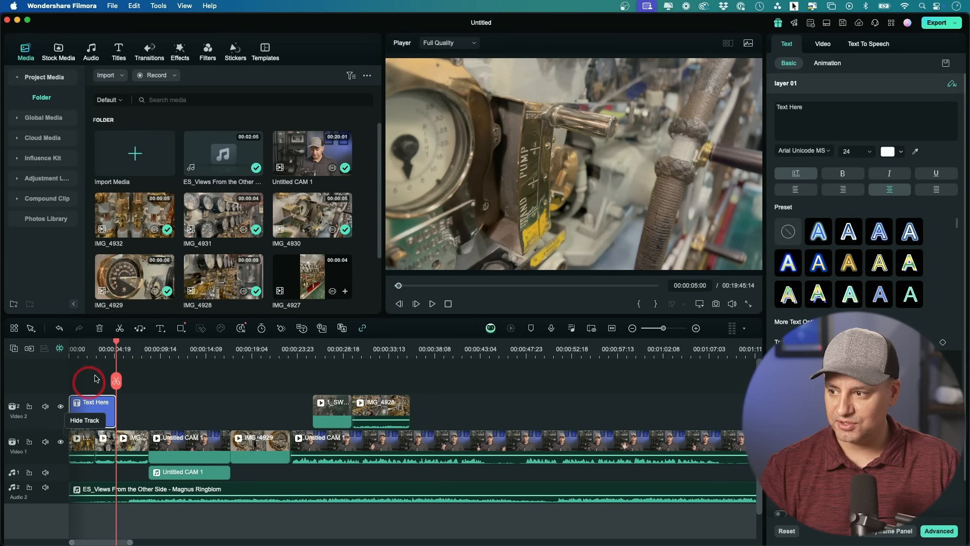
pyautogui.click(102, 342)
pyautogui.moveTo(90, 345); pyautogui.dragTo(89, 345)
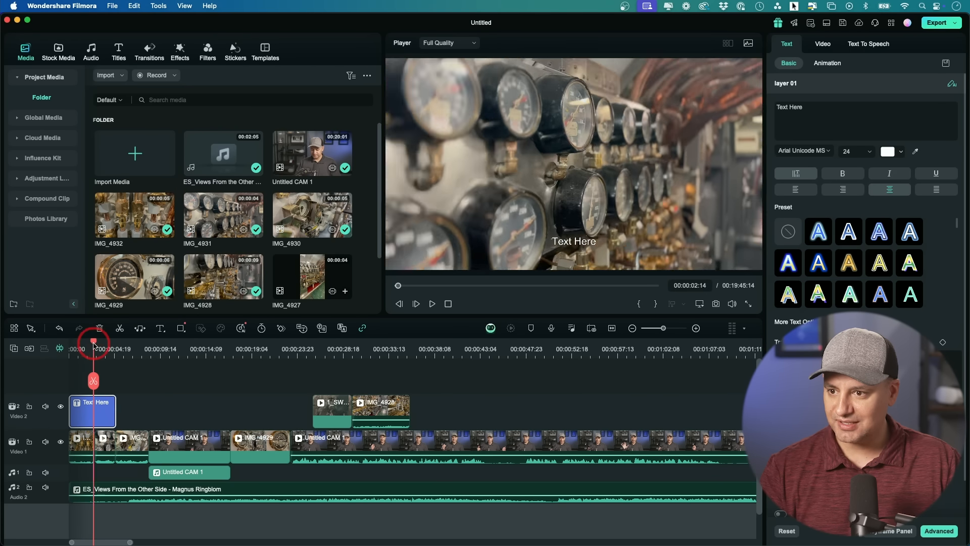
pyautogui.click(107, 406)
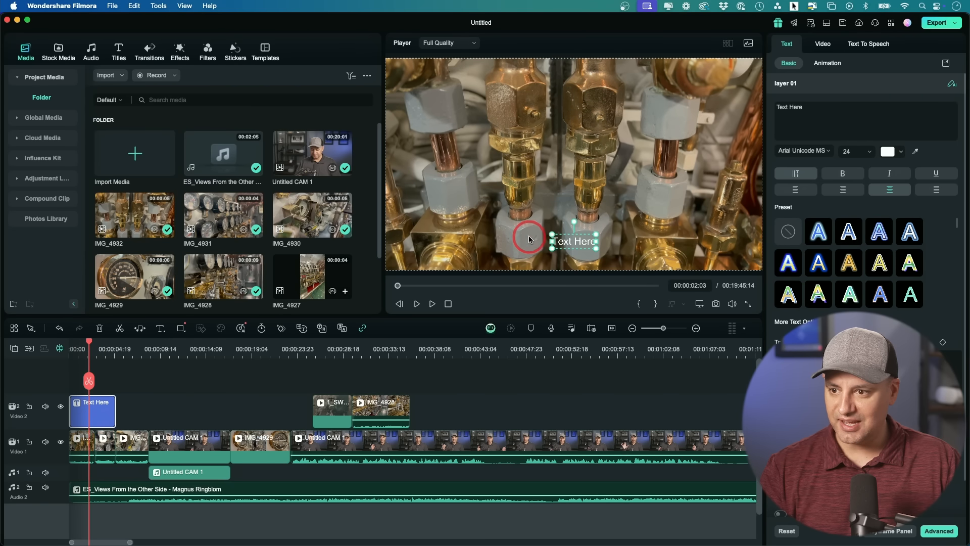
pyautogui.doubleClick(580, 241)
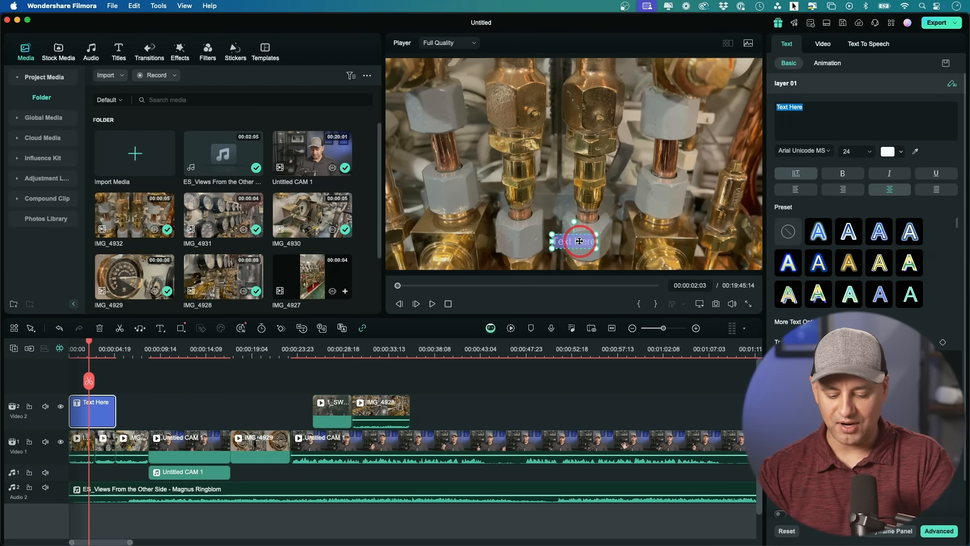
pyautogui.write('Your Video Title')
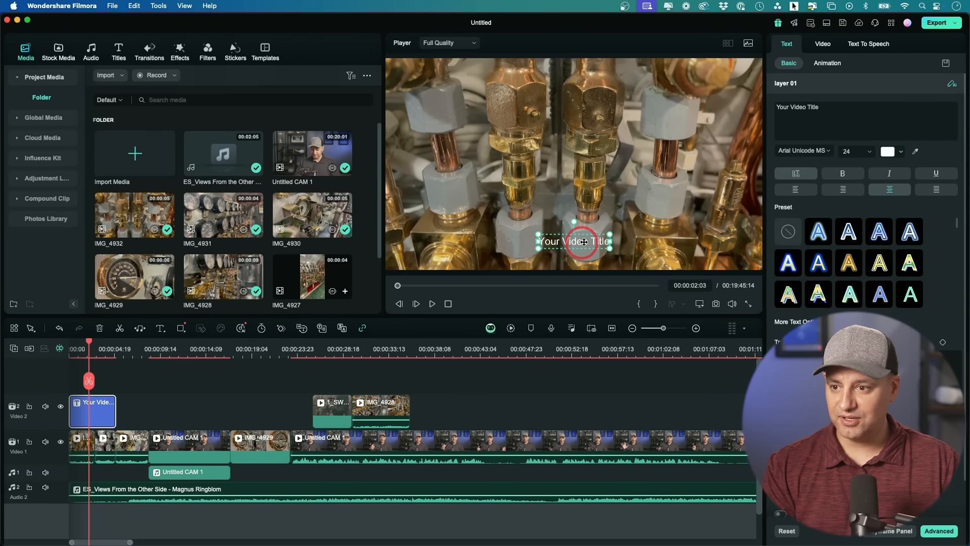
# Give the "Your Video Title" text the blue glowing preset style and set its font size to 90.
pyautogui.doubleClick(575, 242)
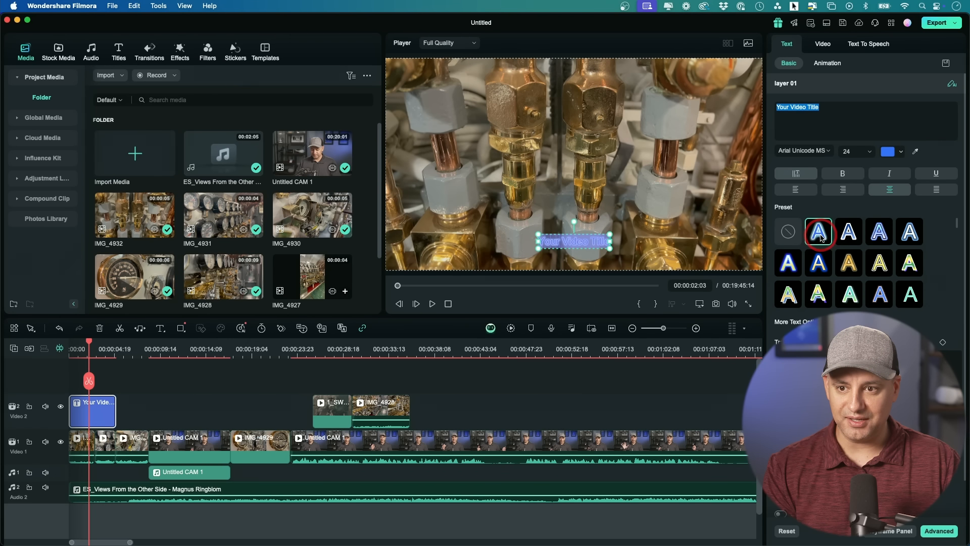
pyautogui.click(862, 150)
pyautogui.scroll(-5, 859, 202)
pyautogui.scroll(-3, 859, 213)
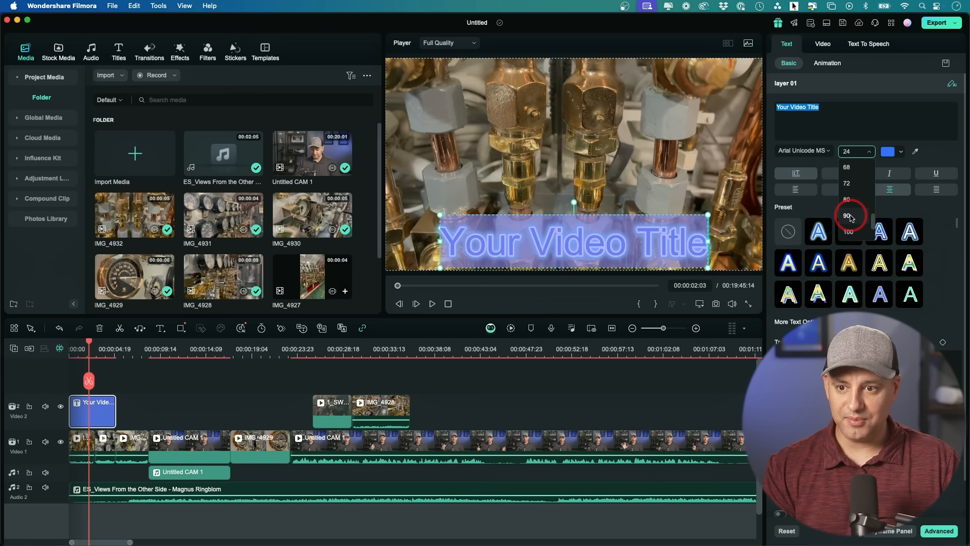
pyautogui.click(849, 216)
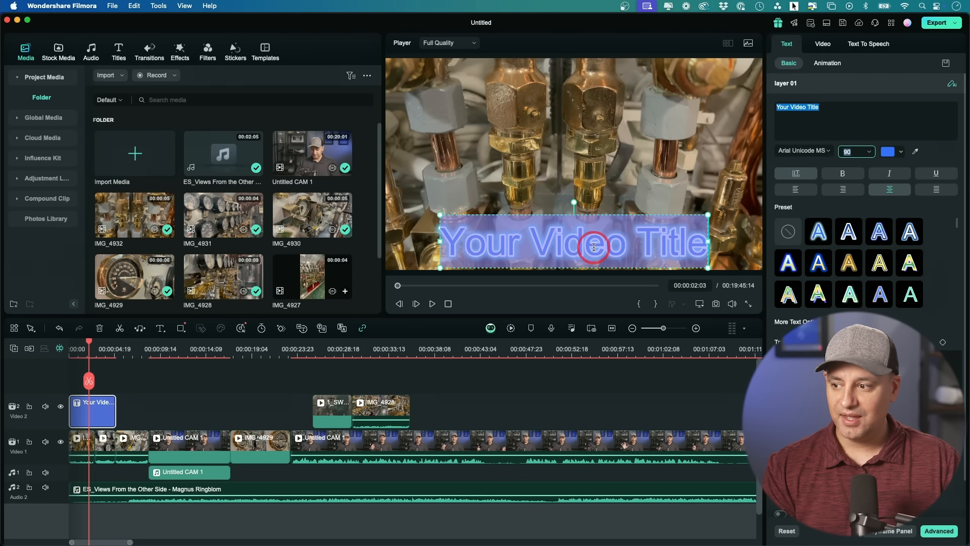
pyautogui.click(102, 413)
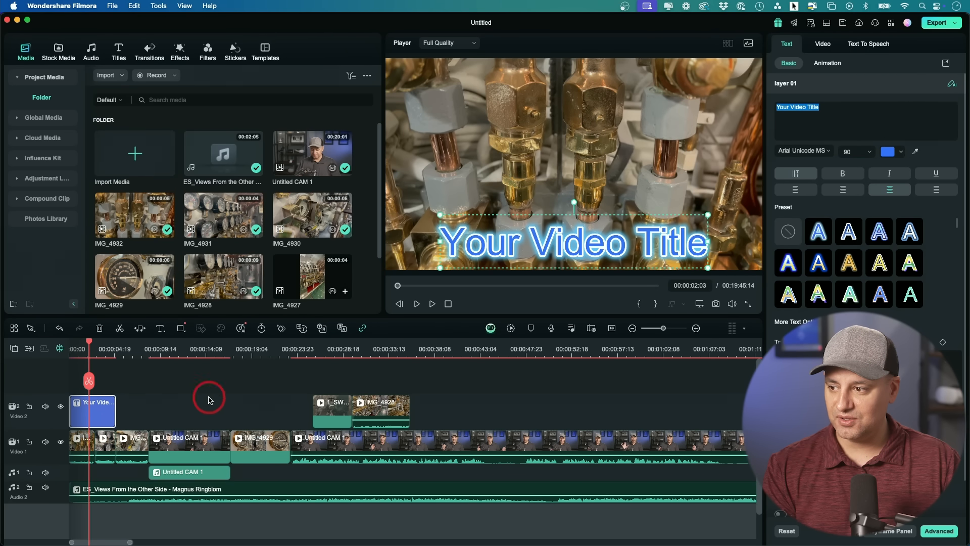
# Move the title to the centre of the frame and set its text colour to white.
pyautogui.moveTo(580, 223); pyautogui.dragTo(581, 160)
pyautogui.click(840, 245)
pyautogui.click(819, 244)
pyautogui.click(810, 258)
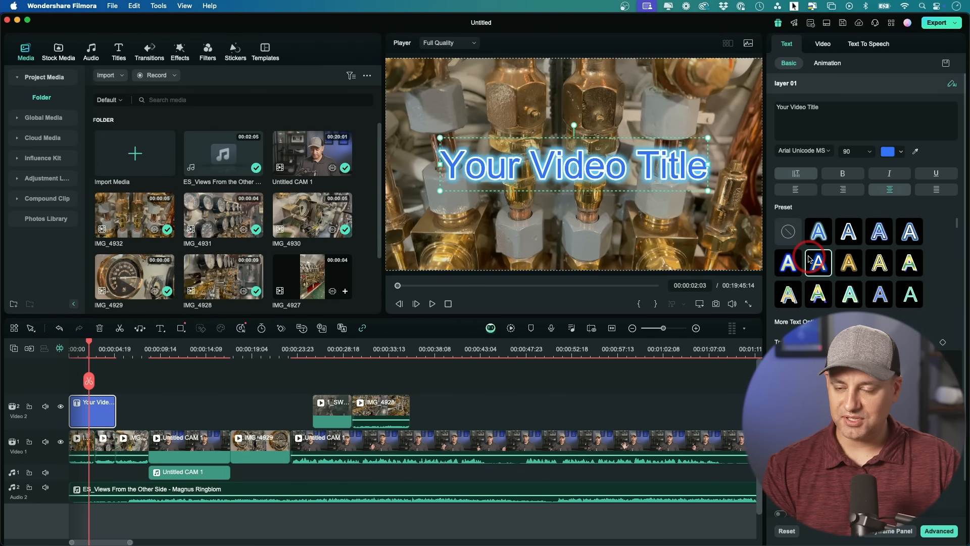
pyautogui.click(888, 152)
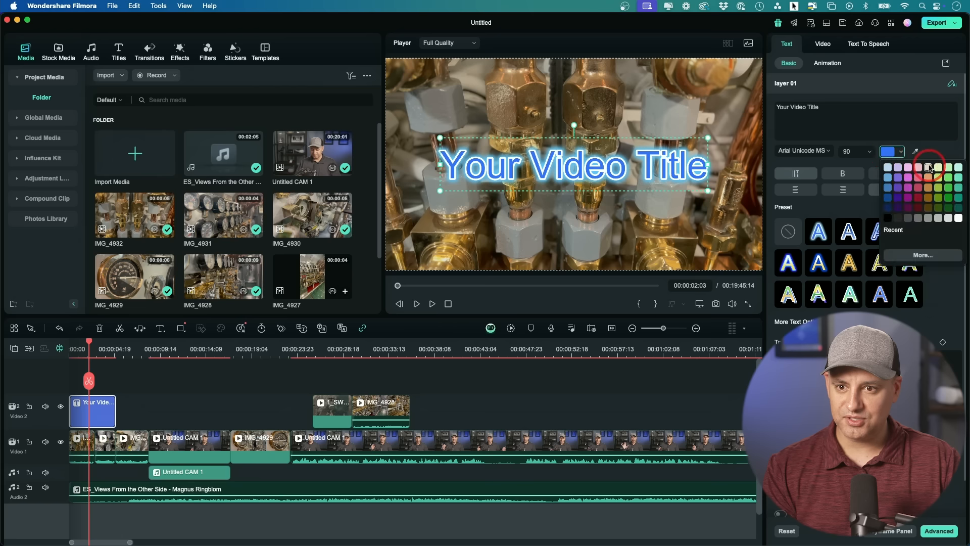
pyautogui.click(932, 168)
pyautogui.click(894, 152)
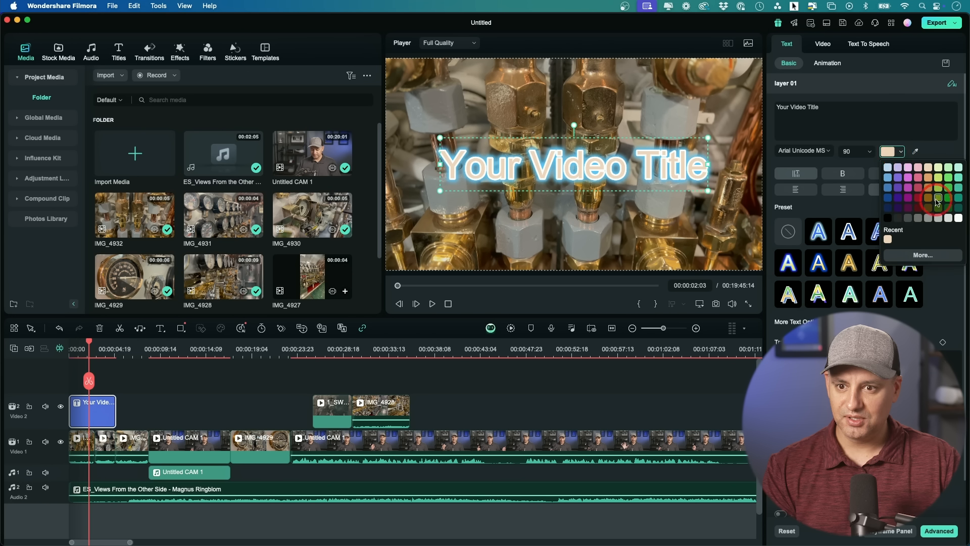
pyautogui.click(957, 219)
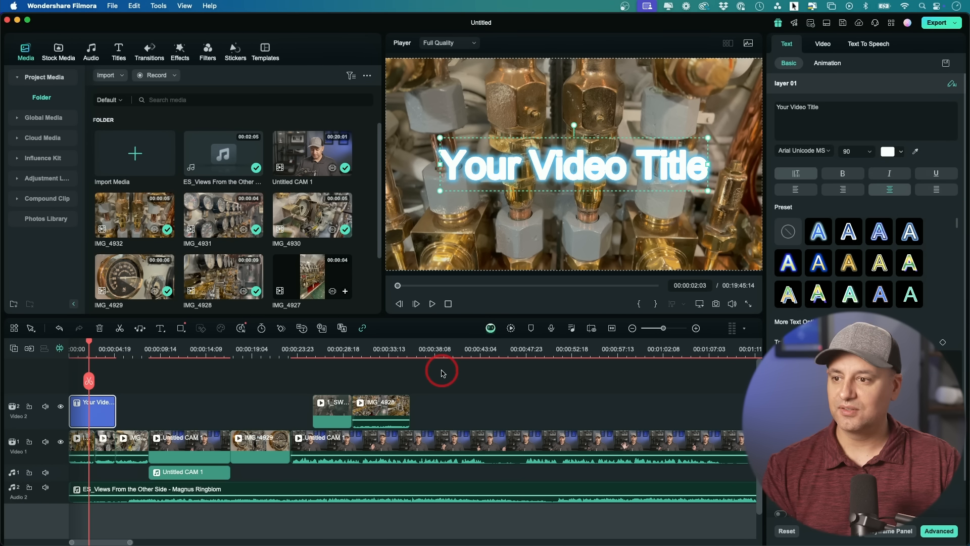
# Delete the "Your Video Title" clip from the start of the Video 2 track.
pyautogui.click(86, 353)
pyautogui.click(103, 417)
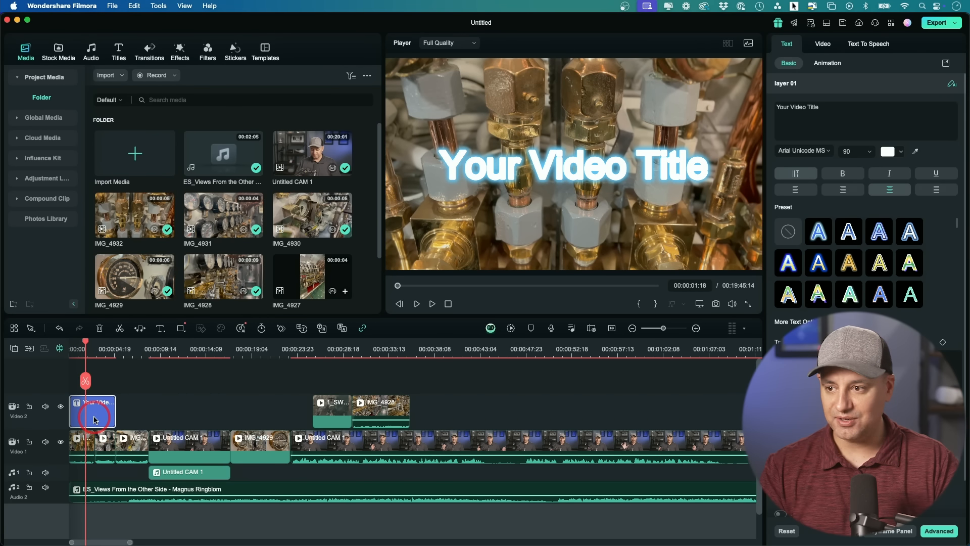
pyautogui.press('Delete')
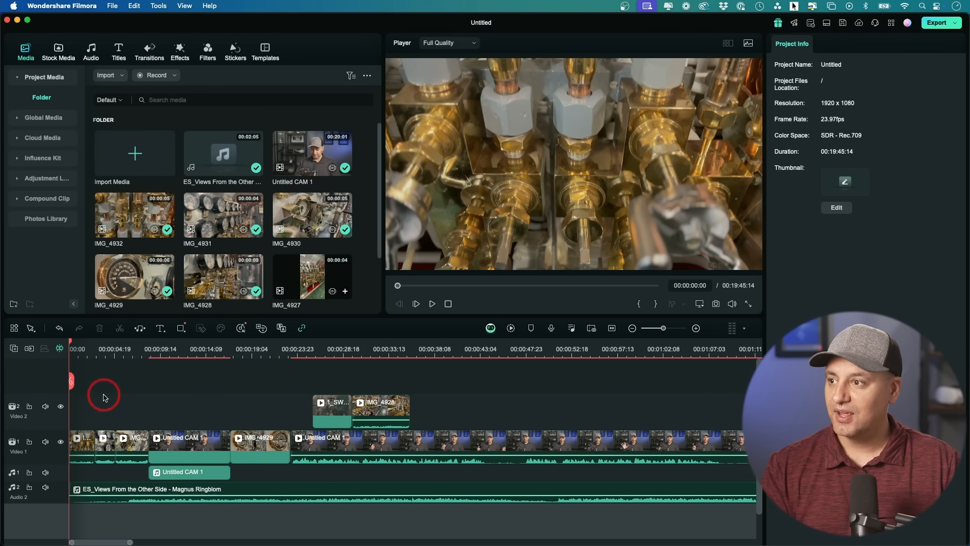
# Open the titles library and look at the trending presets Neon Title 09 and Glow Title 4.
pyautogui.click(127, 51)
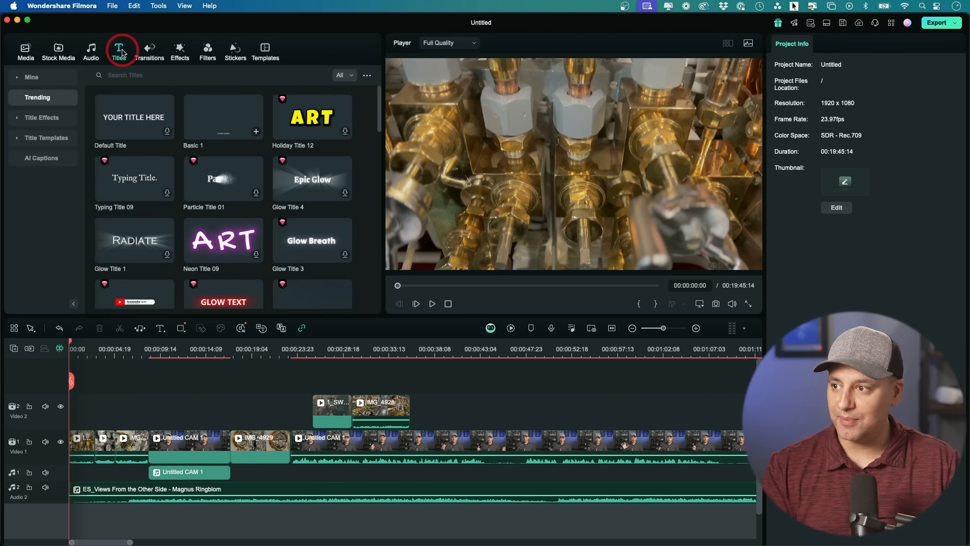
pyautogui.click(232, 247)
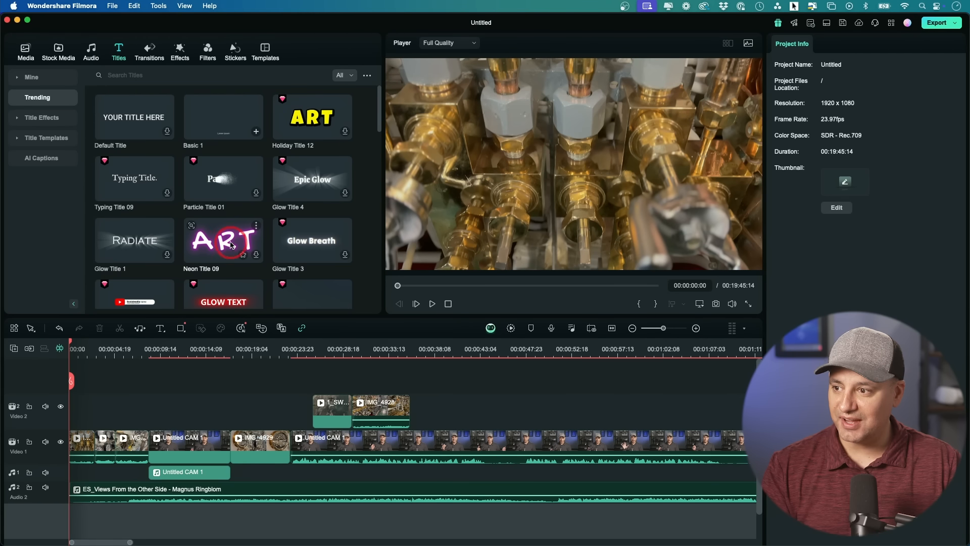
pyautogui.click(308, 188)
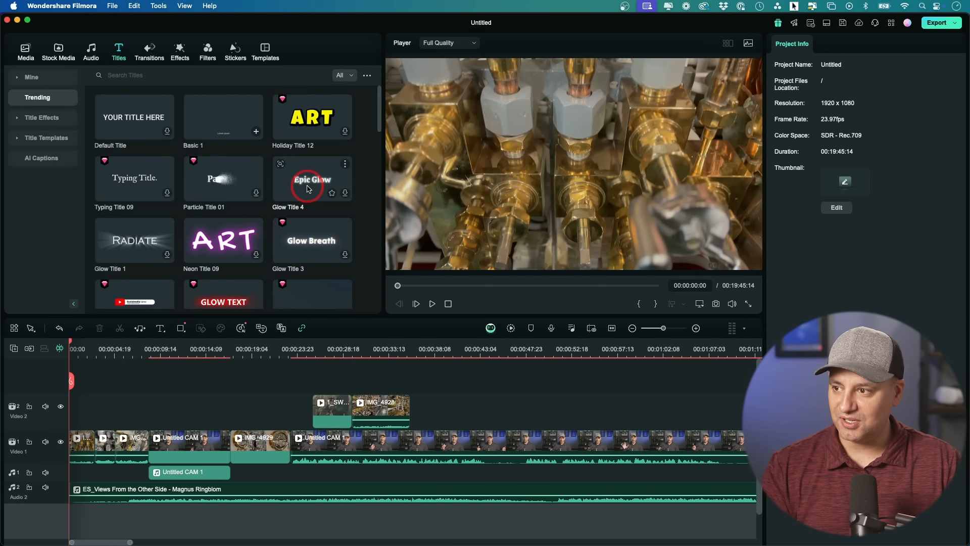
# Add the Typing Title 09 preset at the start of the Video 2 track and play it back from the beginning.
pyautogui.moveTo(147, 181); pyautogui.dragTo(56, 417)
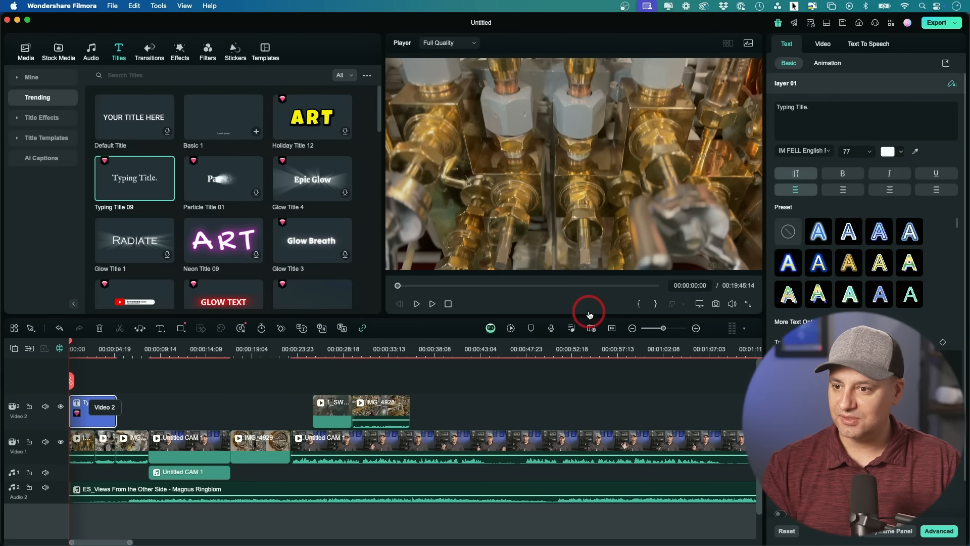
pyautogui.click(110, 384)
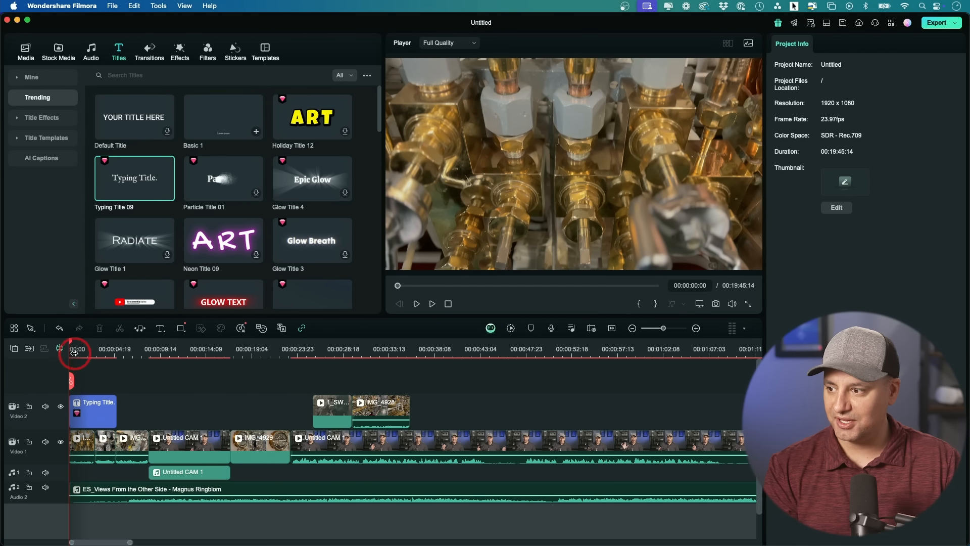
pyautogui.click(59, 349)
pyautogui.press('space')
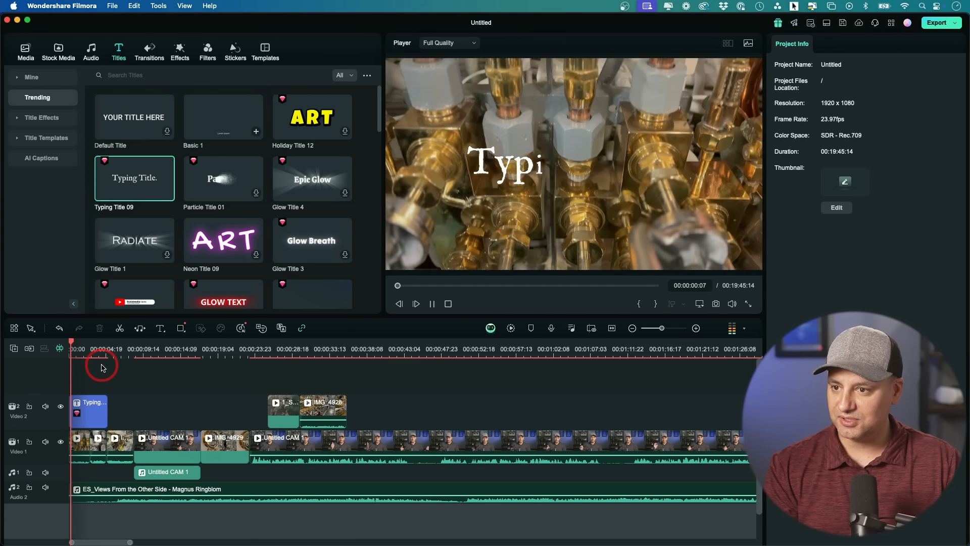
# Change the typing title's text to "your own title" and return the playhead to the start.
pyautogui.click(88, 413)
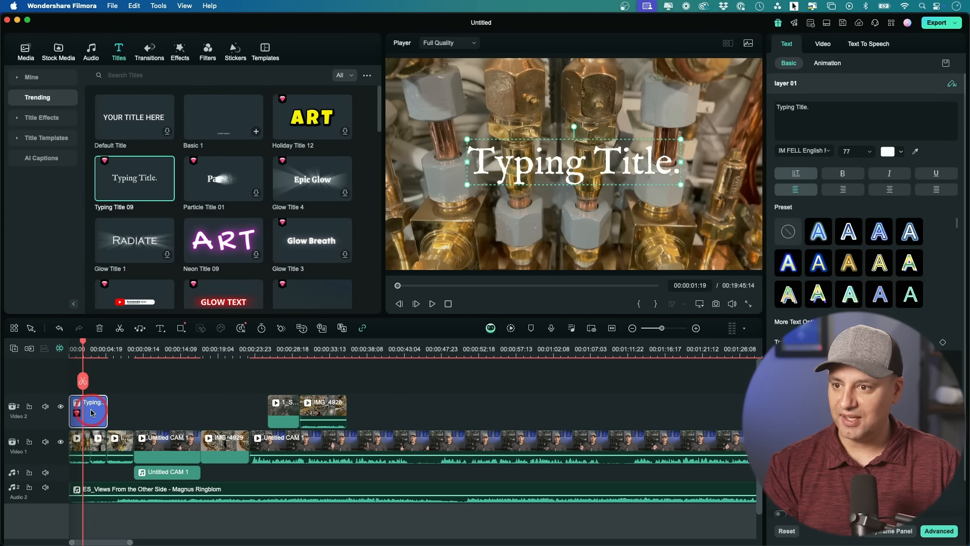
pyautogui.doubleClick(560, 168)
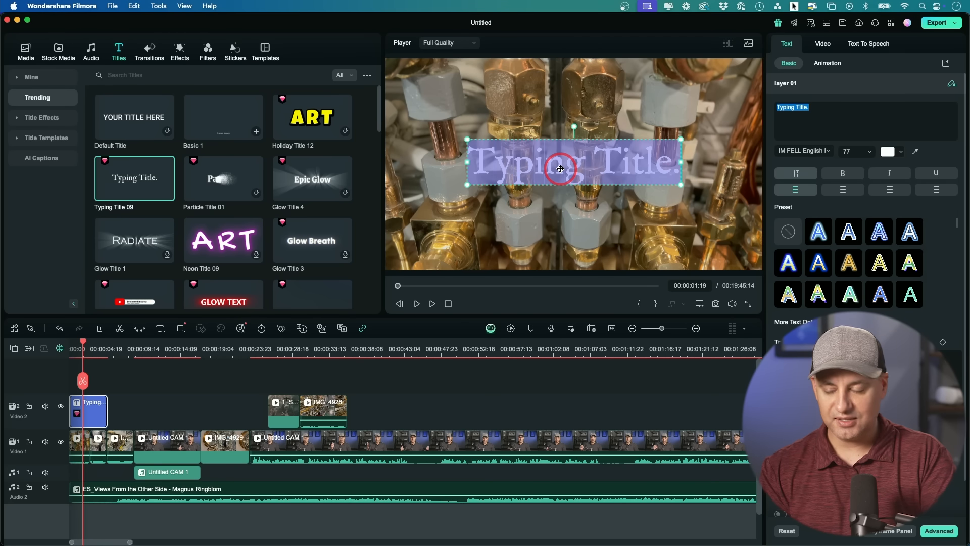
pyautogui.write('your own title')
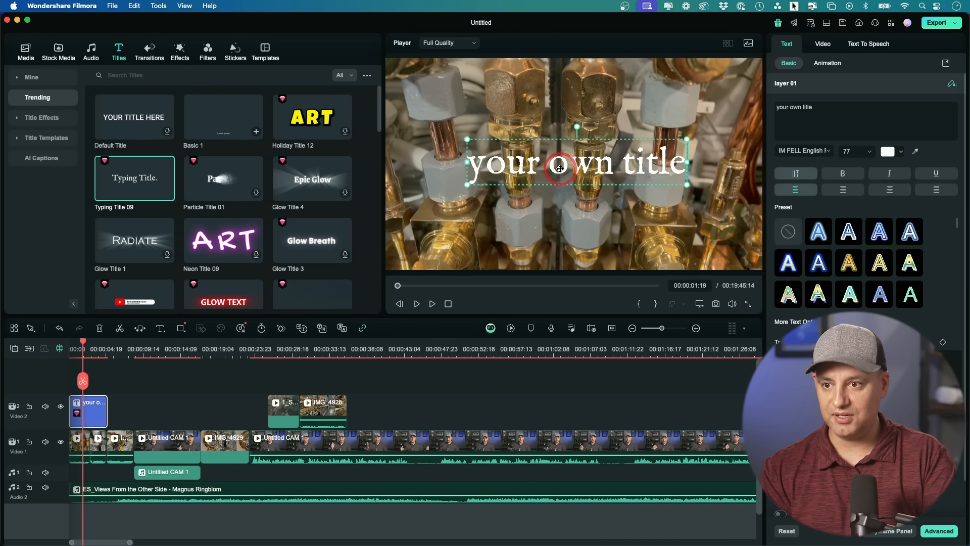
pyautogui.click(878, 112)
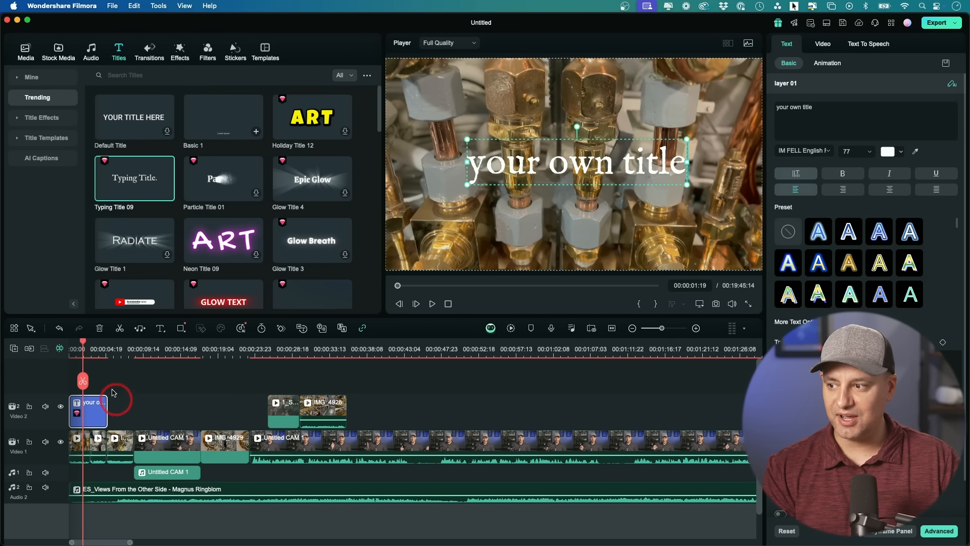
pyautogui.moveTo(88, 342); pyautogui.dragTo(63, 351)
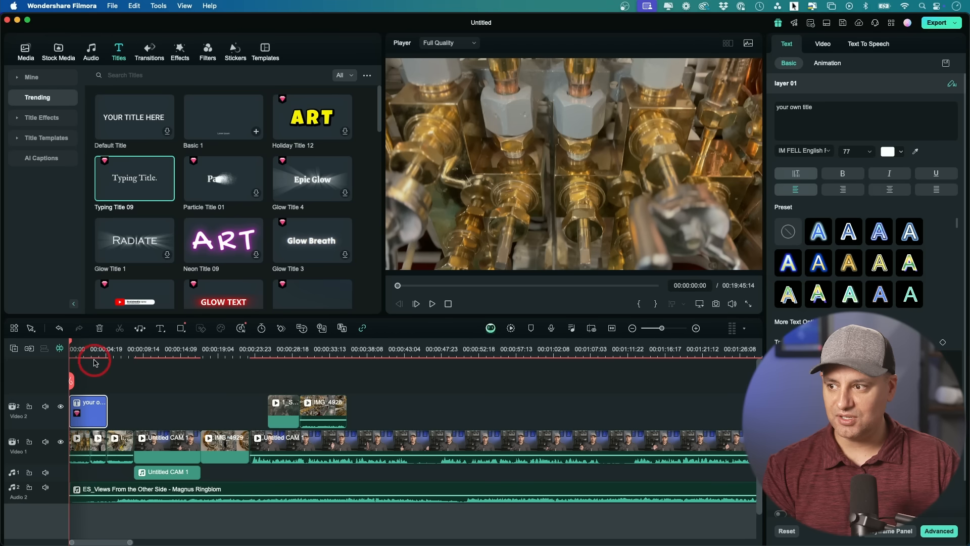
# Place the Glow Title 1 (Radiate) preset at the start of the Video 2 track and play it from the beginning.
pyautogui.moveTo(146, 240); pyautogui.dragTo(77, 415)
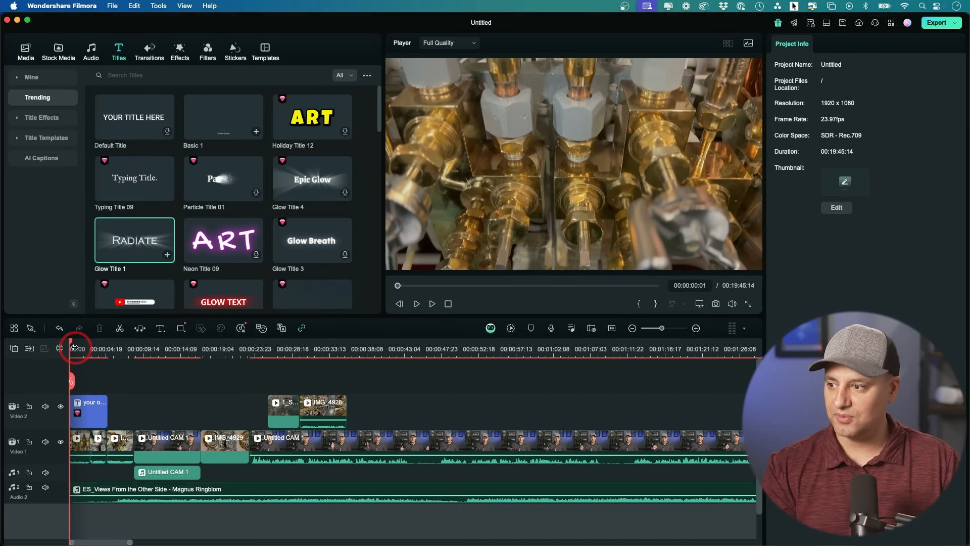
pyautogui.moveTo(76, 348); pyautogui.dragTo(53, 349)
pyautogui.press('space')
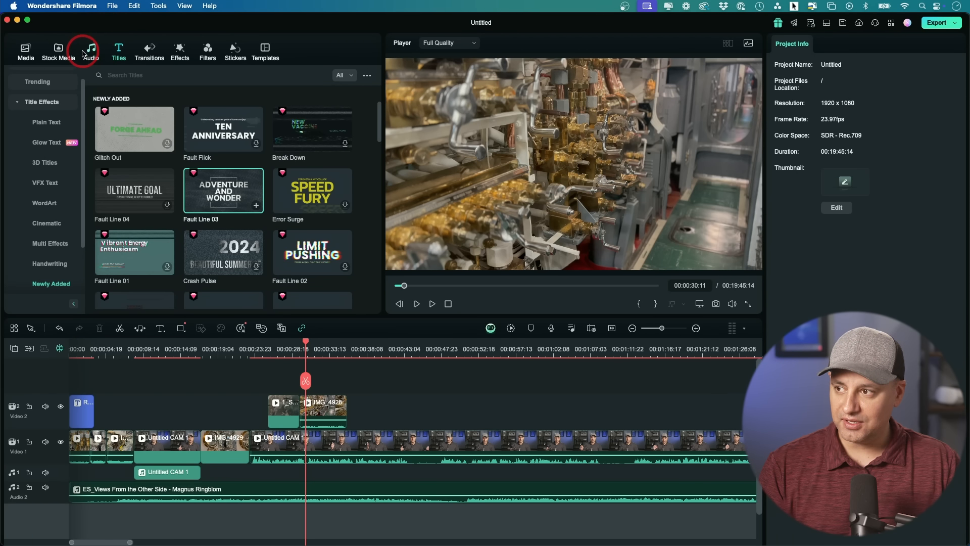
# Open the transitions library and scrub through the cut between the IMG_4931 and IMG_4930 clips at the start of the timeline.
pyautogui.click(150, 51)
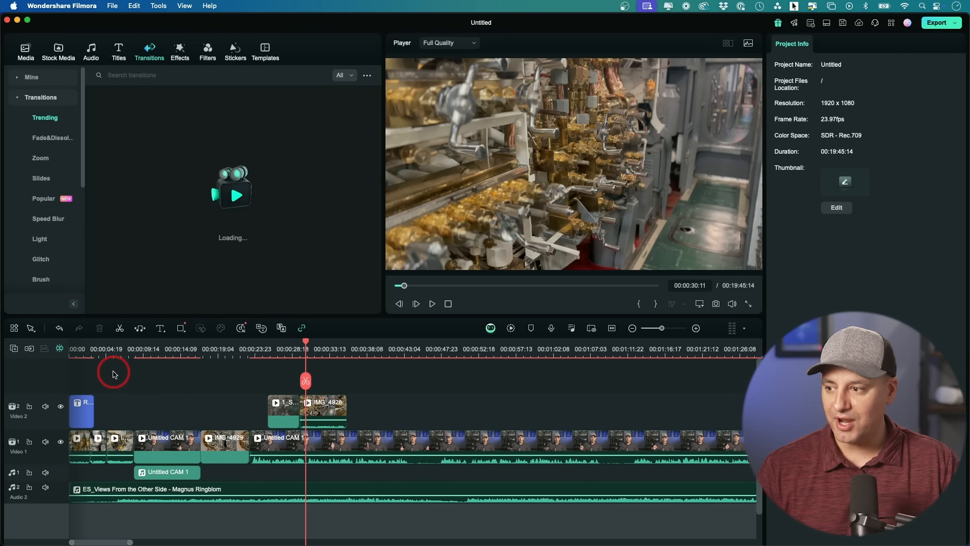
pyautogui.click(101, 355)
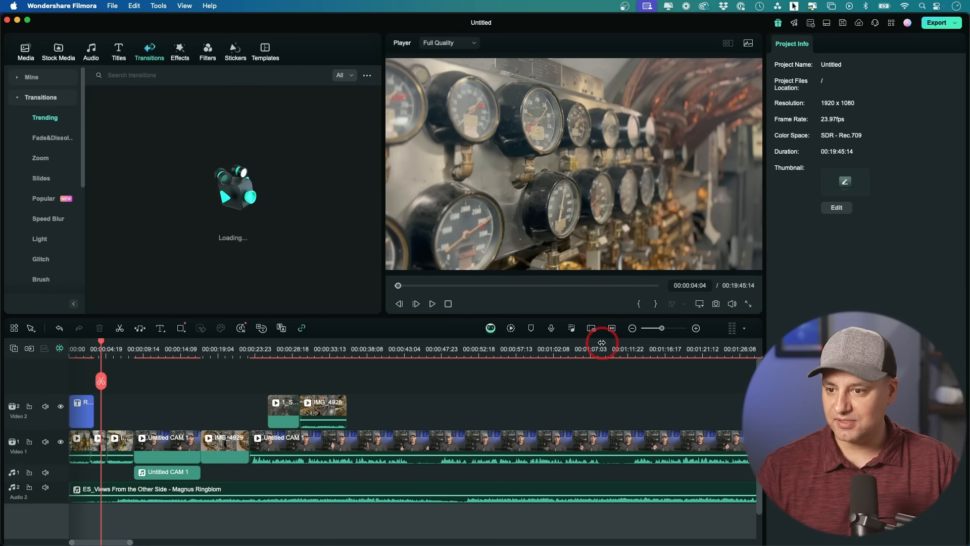
pyautogui.moveTo(662, 328); pyautogui.dragTo(672, 329)
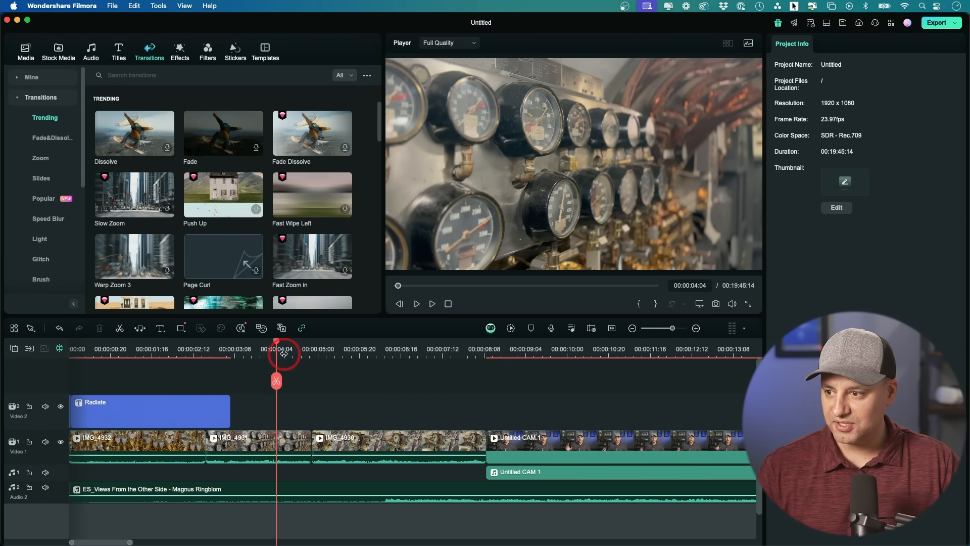
pyautogui.moveTo(279, 345); pyautogui.dragTo(365, 353)
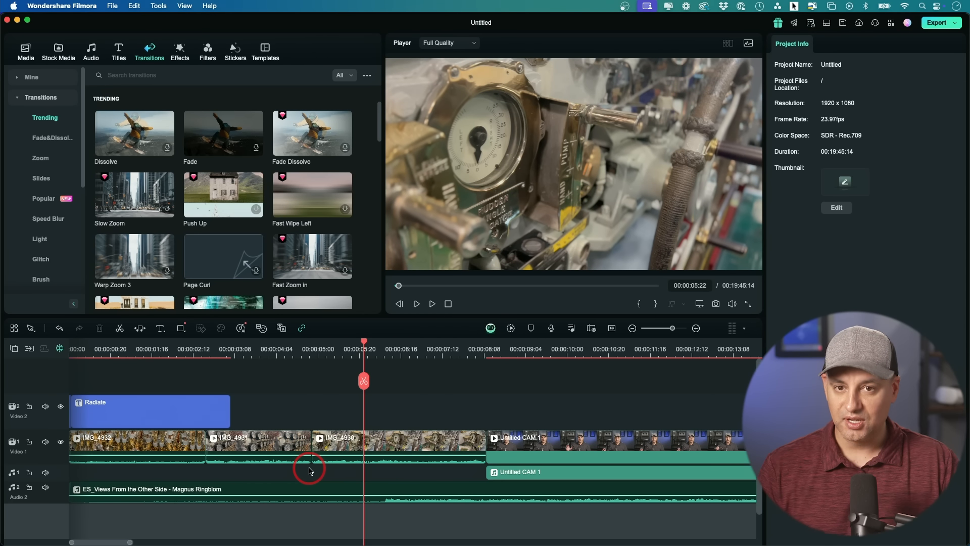
pyautogui.moveTo(365, 341); pyautogui.dragTo(374, 365)
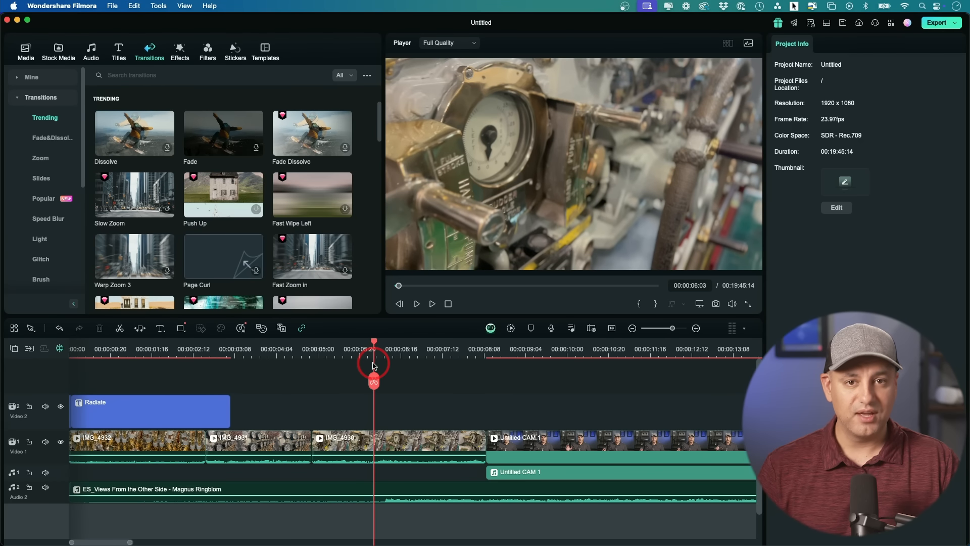
pyautogui.moveTo(374, 365); pyautogui.dragTo(306, 382)
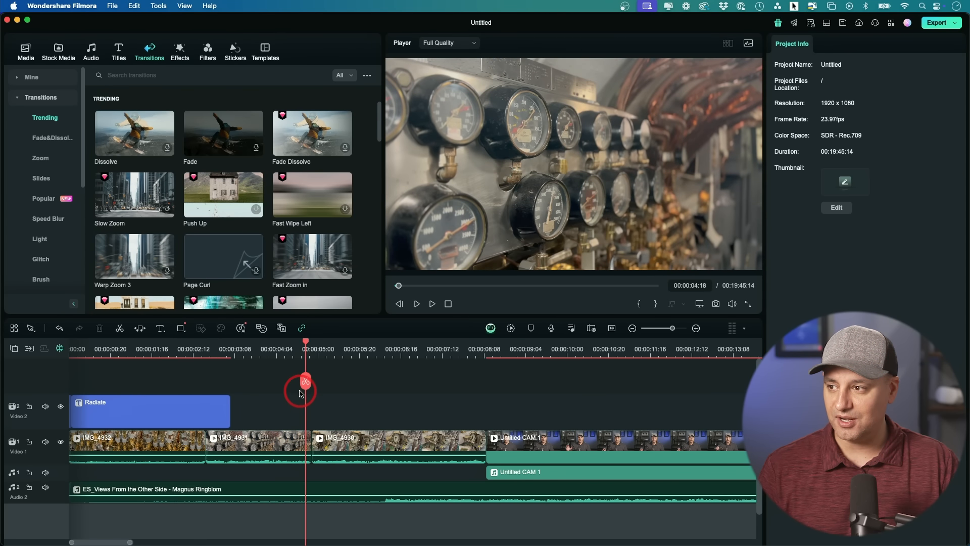
pyautogui.hscroll(1, 269, 379)
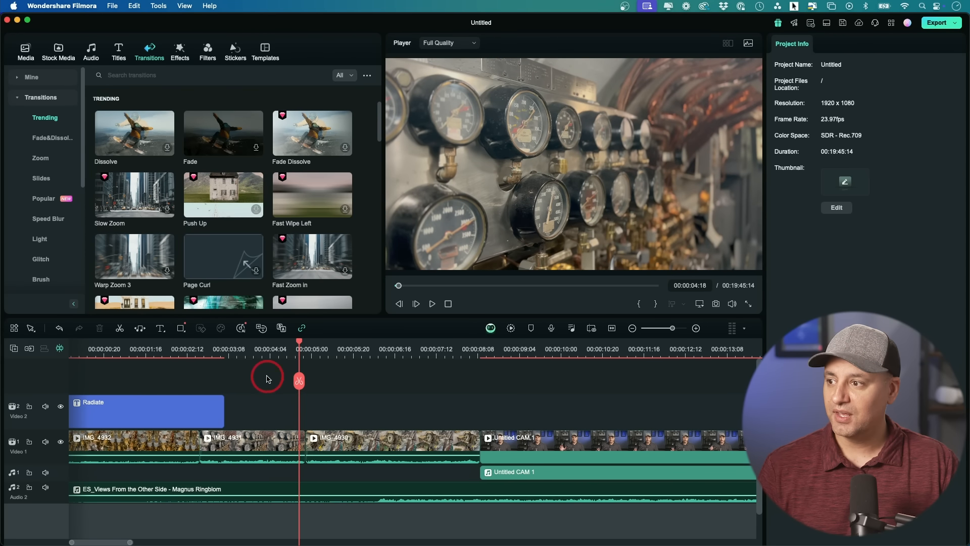
# Add a Dissolve transition from the Fade & Dissolve category between IMG_4931 and IMG_4930 and play it back with the sound muted.
pyautogui.click(44, 144)
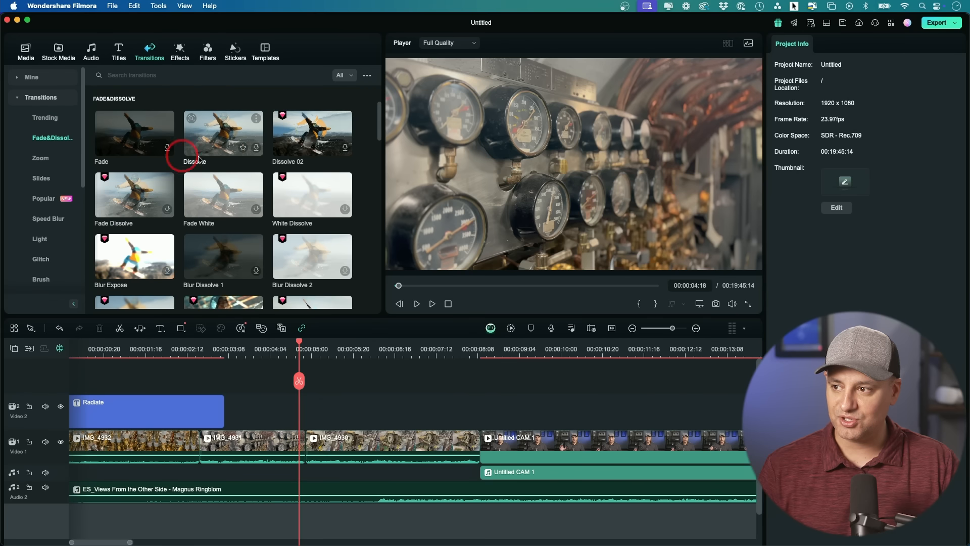
pyautogui.moveTo(222, 145); pyautogui.dragTo(294, 444)
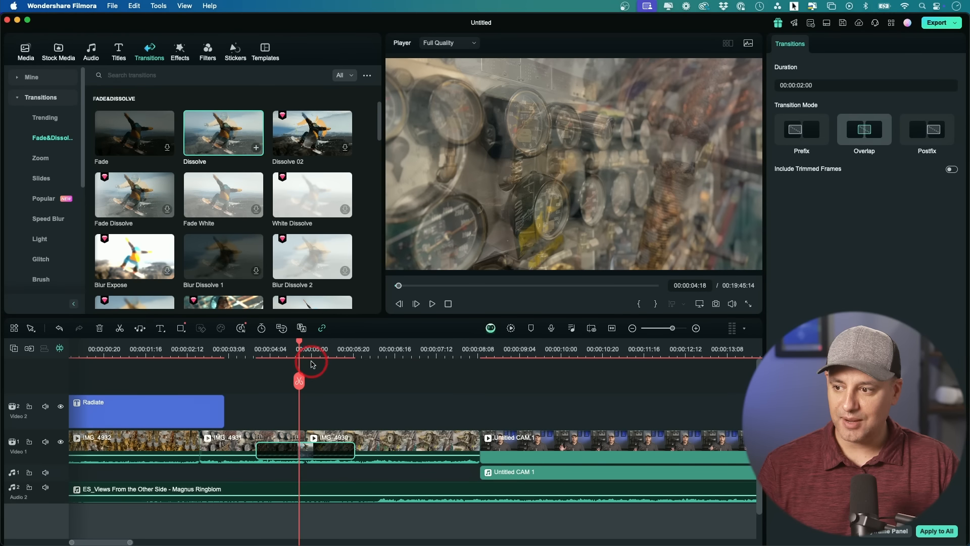
pyautogui.moveTo(302, 339); pyautogui.dragTo(232, 358)
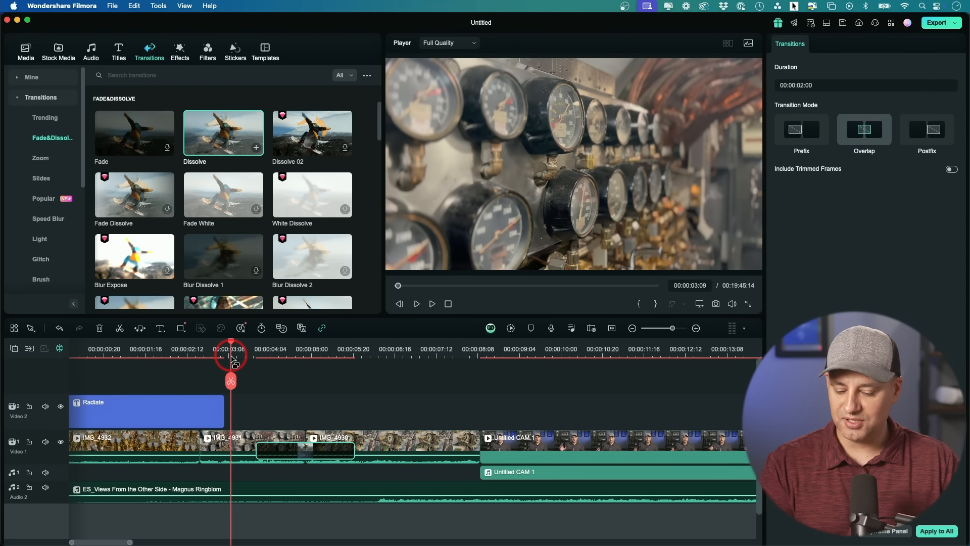
pyautogui.press('XF86AudioMute')
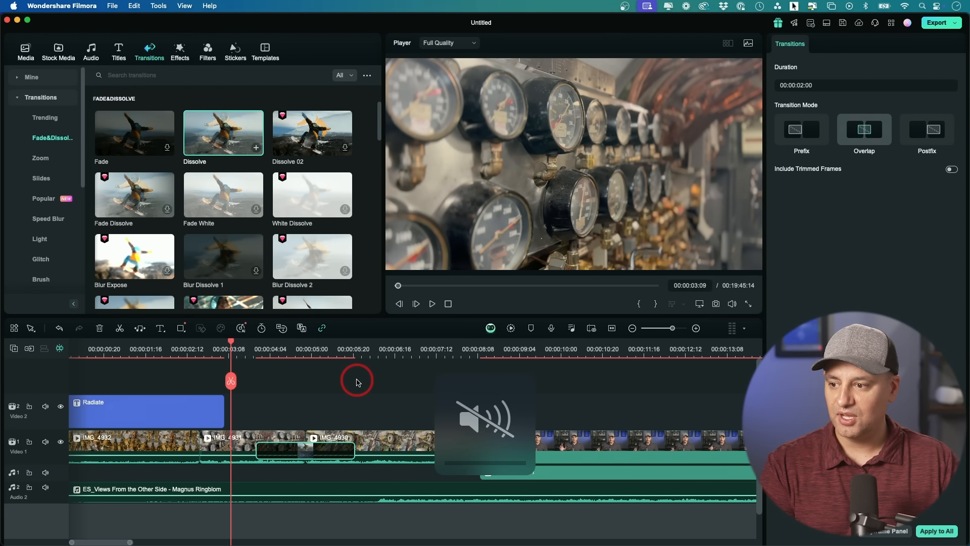
pyautogui.press('space')
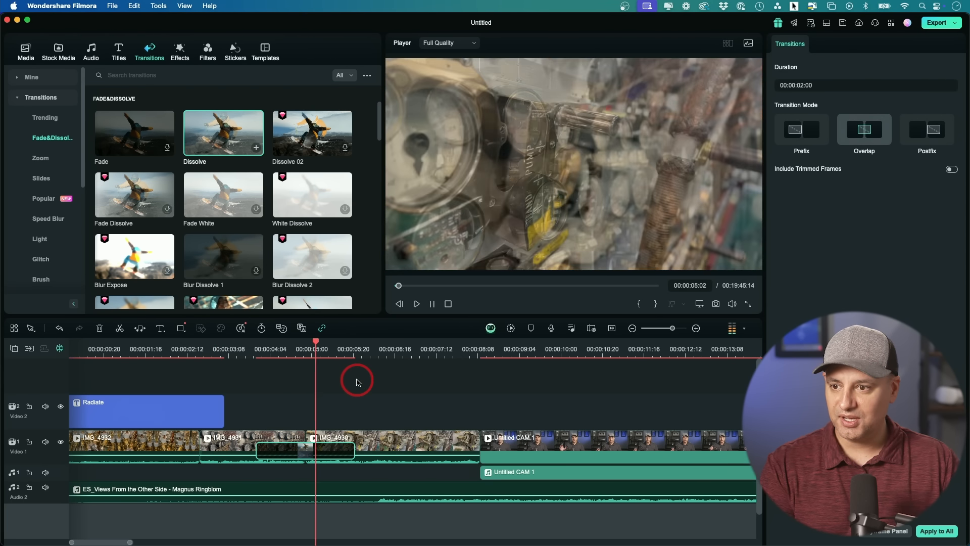
# Shorten the Dissolve transition to 14 frames and play the cut again from just before it.
pyautogui.click(355, 457)
pyautogui.moveTo(352, 454); pyautogui.dragTo(320, 454)
pyautogui.click(267, 361)
pyautogui.press('space')
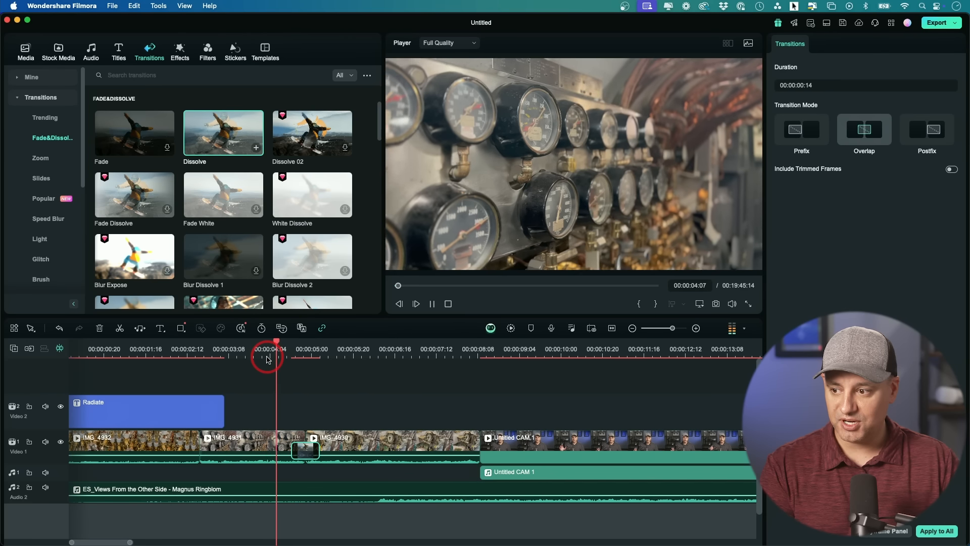
pyautogui.click(267, 360)
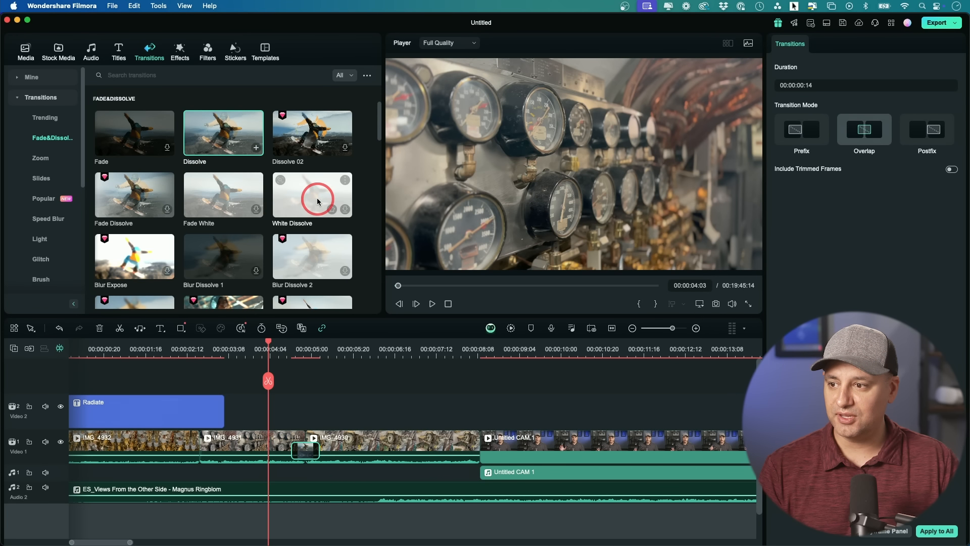
# Replace the Dissolve between IMG_4931 and IMG_4930 with the Fade White transition and play through it.
pyautogui.moveTo(237, 196); pyautogui.dragTo(304, 444)
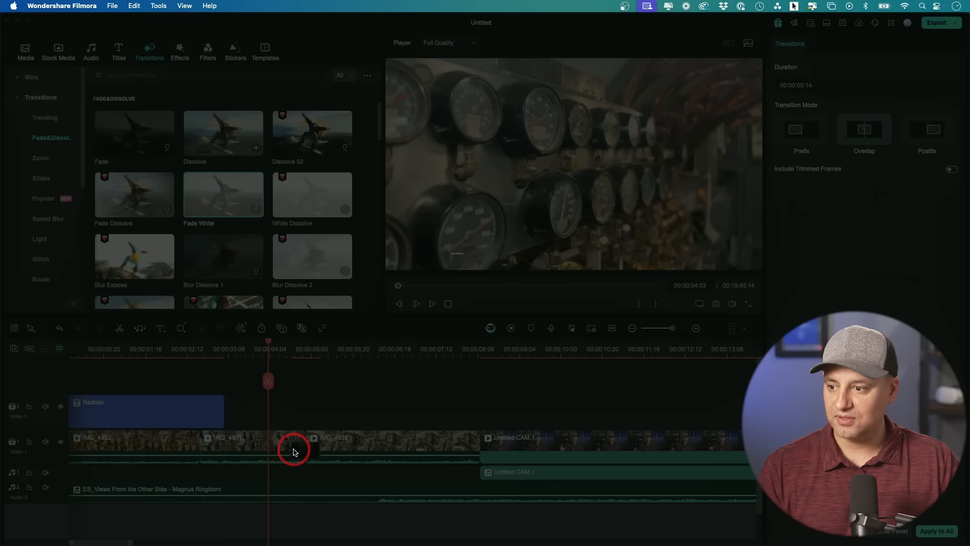
pyautogui.press('space')
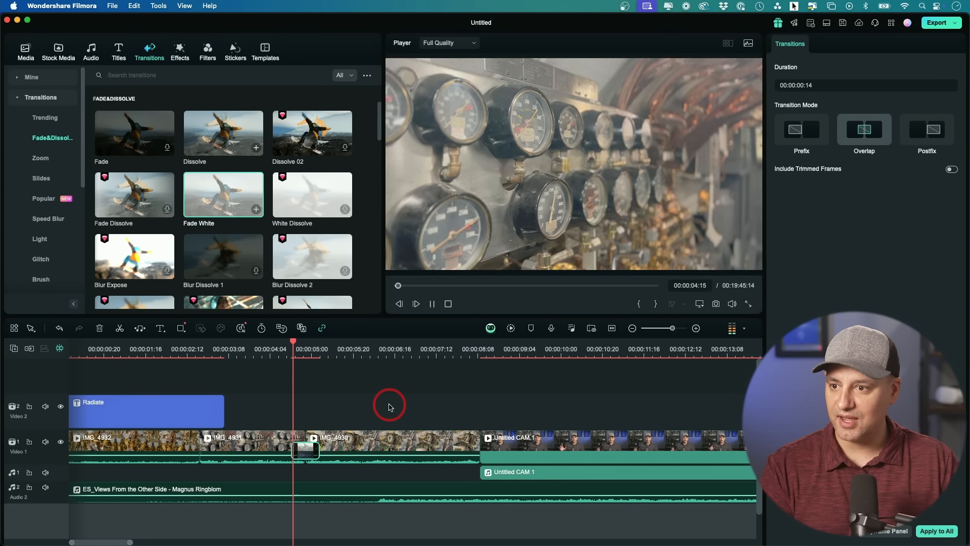
pyautogui.press('space')
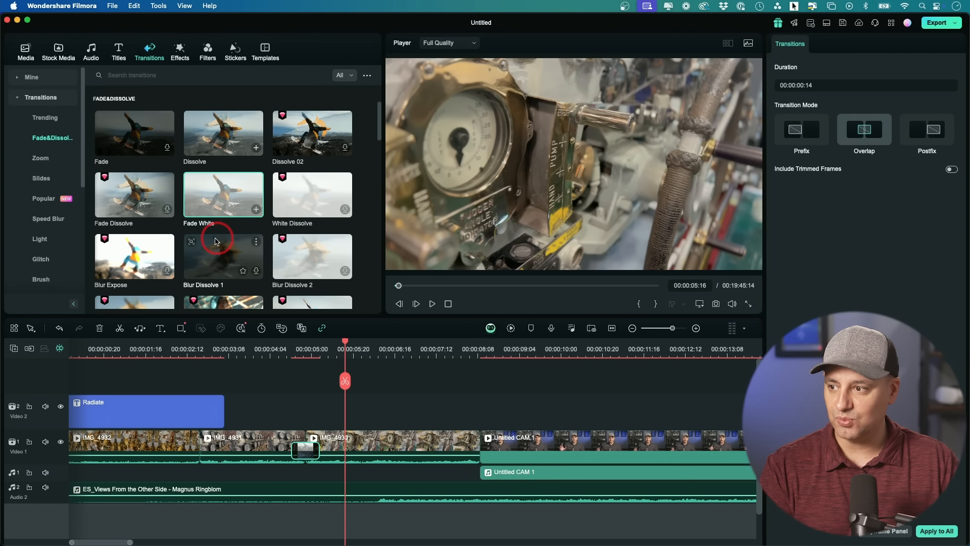
# Open the effects library, select the IMG_4930 clip, and preview the trending Basic Blur and TV Wall effects.
pyautogui.click(174, 51)
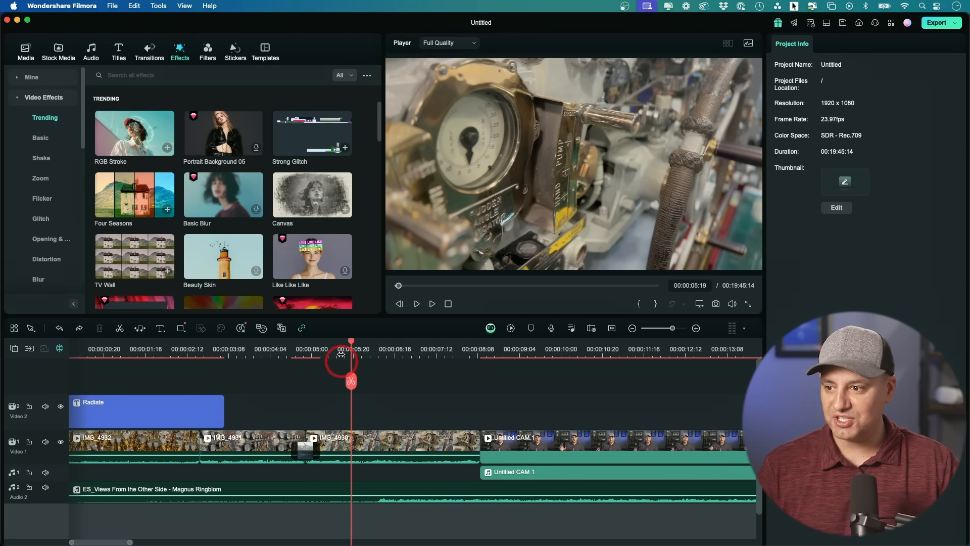
pyautogui.scroll(2, 356, 344)
pyautogui.click(366, 437)
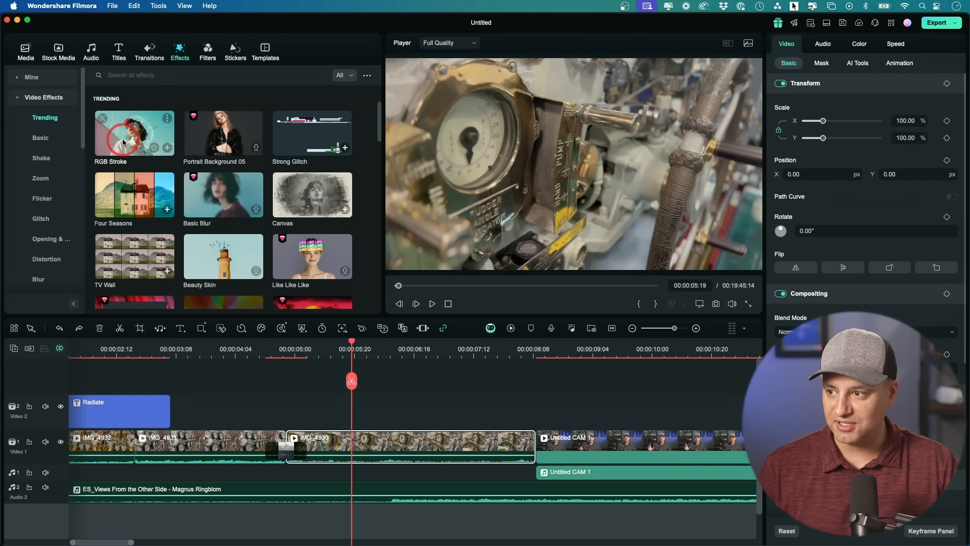
pyautogui.click(210, 198)
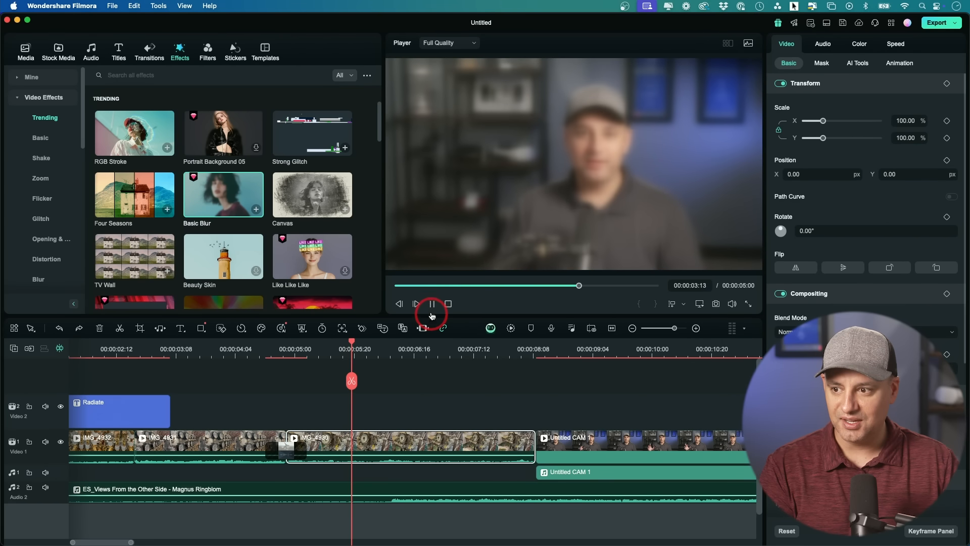
pyautogui.click(126, 255)
pyautogui.click(432, 304)
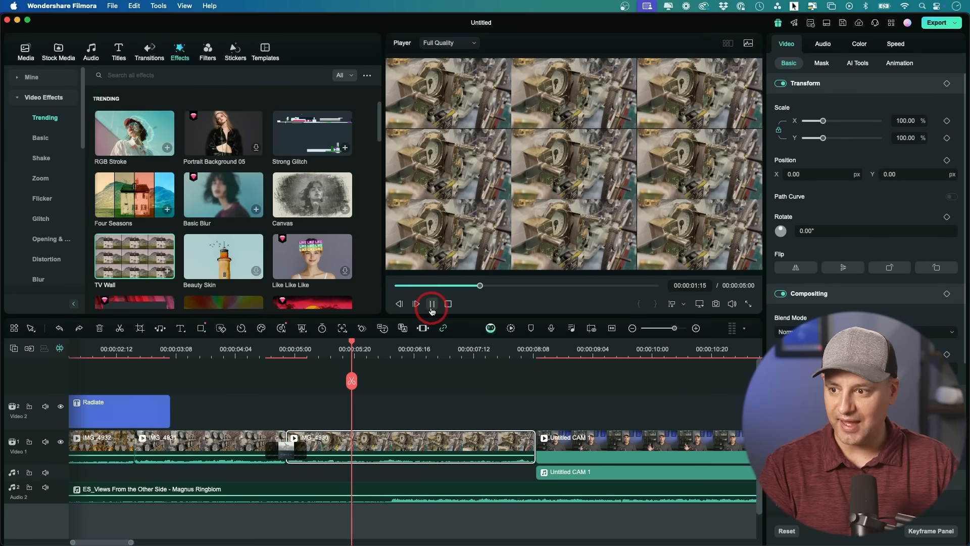
# Try the TV Wall effect on the IMG_4930 clip and undo it.
pyautogui.scroll(-1, 160, 232)
pyautogui.moveTo(125, 259); pyautogui.dragTo(342, 448)
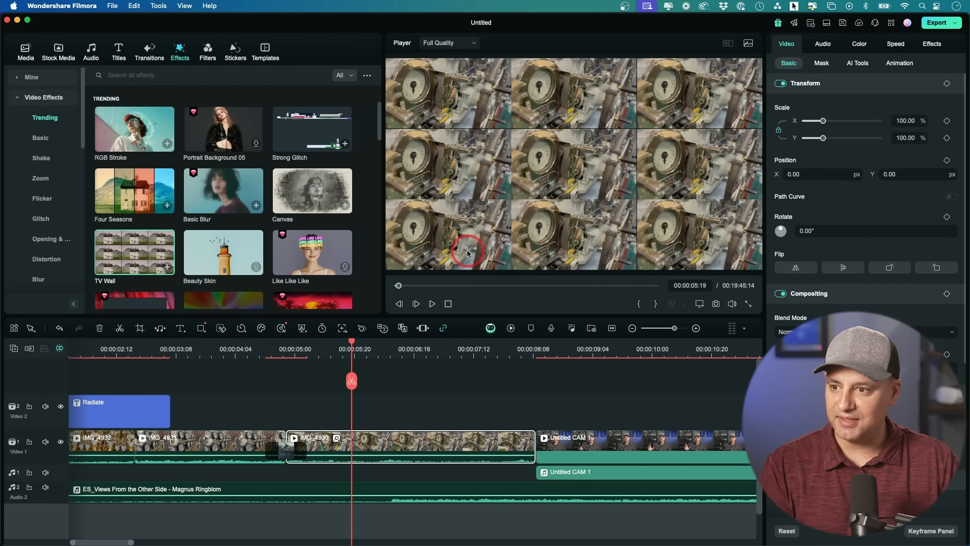
pyautogui.press('super+z')
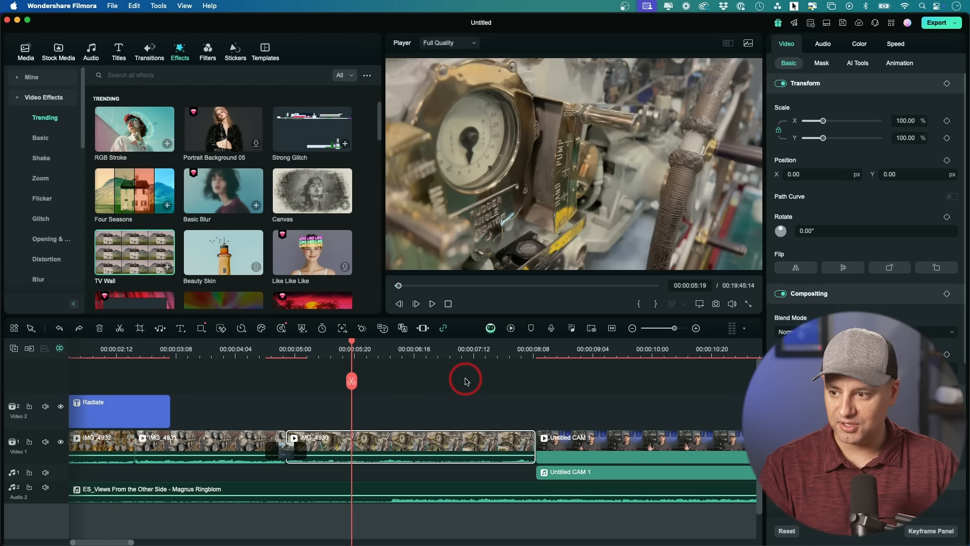
# Preview the Basic Blur effect, try it on the IMG_4930 clip, and undo it.
pyautogui.click(223, 191)
pyautogui.press('space')
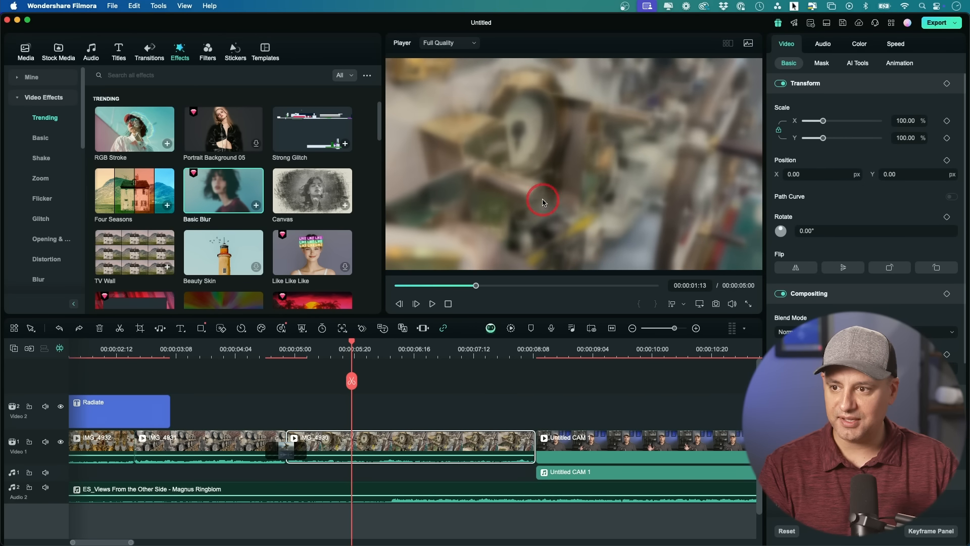
pyautogui.moveTo(213, 187); pyautogui.dragTo(387, 453)
pyautogui.click(512, 346)
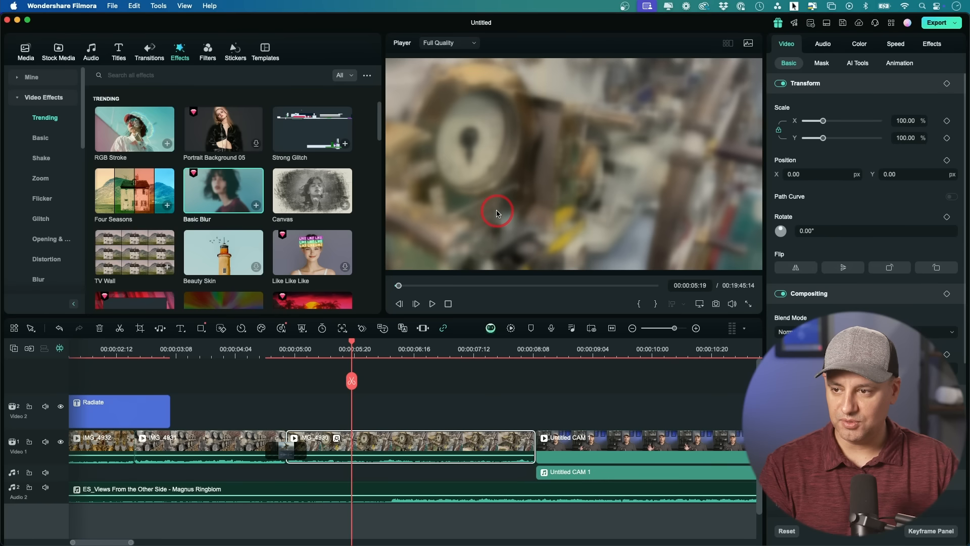
pyautogui.press('super+z')
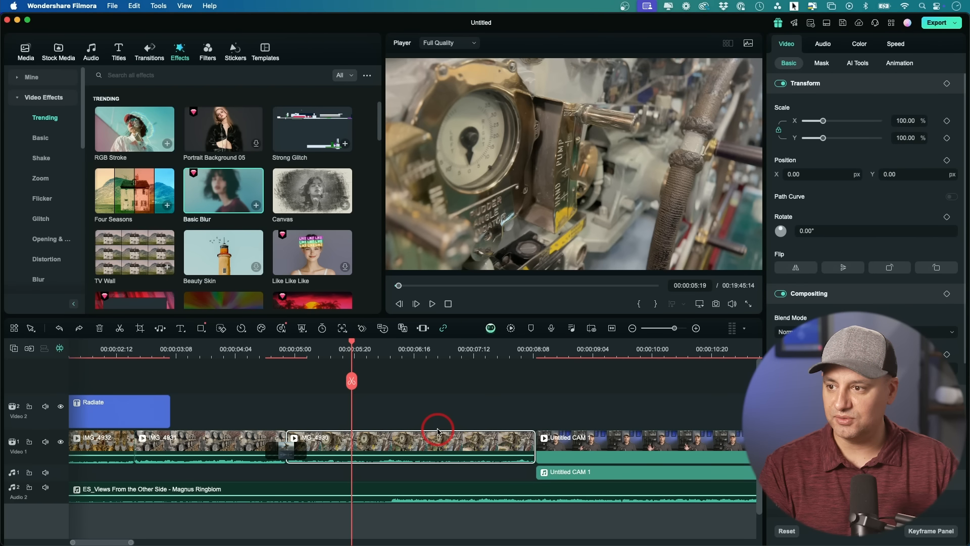
# Open the filters library, try the basic Sunny Days filter on the IMG_4930 clip, and undo it.
pyautogui.click(208, 55)
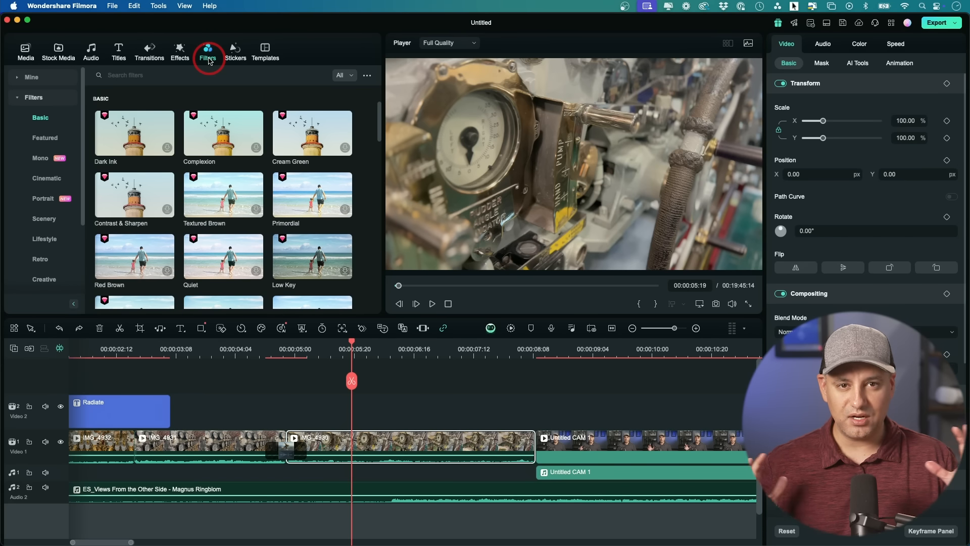
pyautogui.click(226, 229)
pyautogui.scroll(-5, 230, 235)
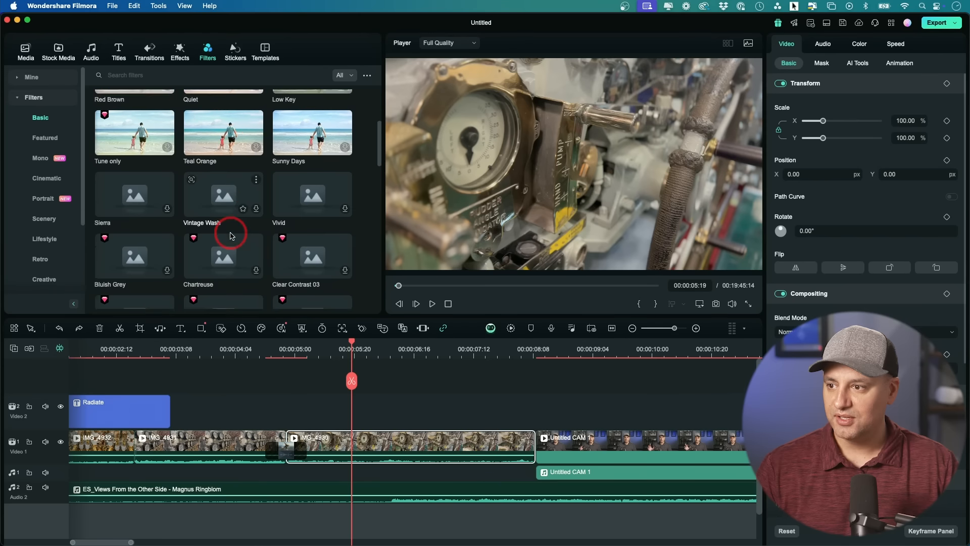
pyautogui.moveTo(303, 173); pyautogui.dragTo(394, 442)
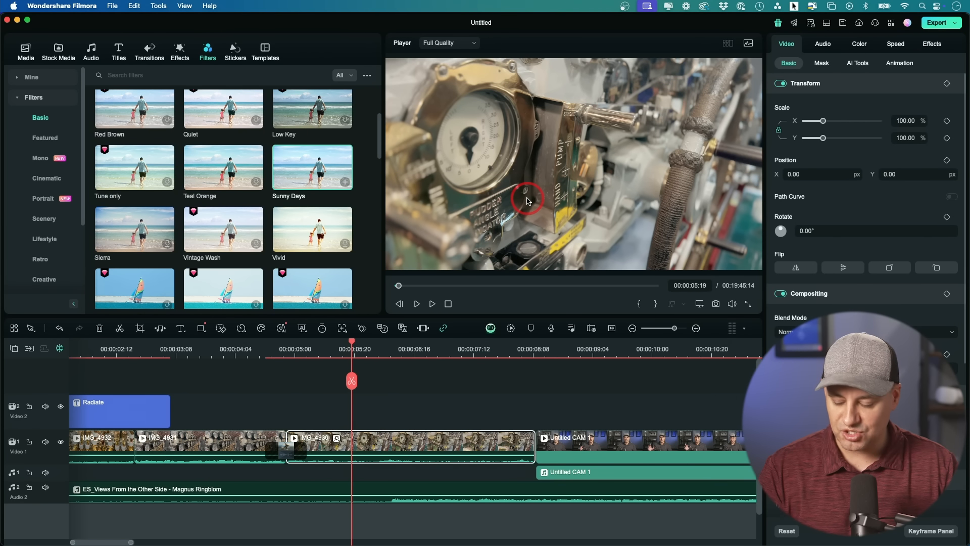
pyautogui.press('super+z')
# Apply the B&W Style filter from the Basic category to the IMG_4930 clip.
pyautogui.scroll(-5, 207, 208)
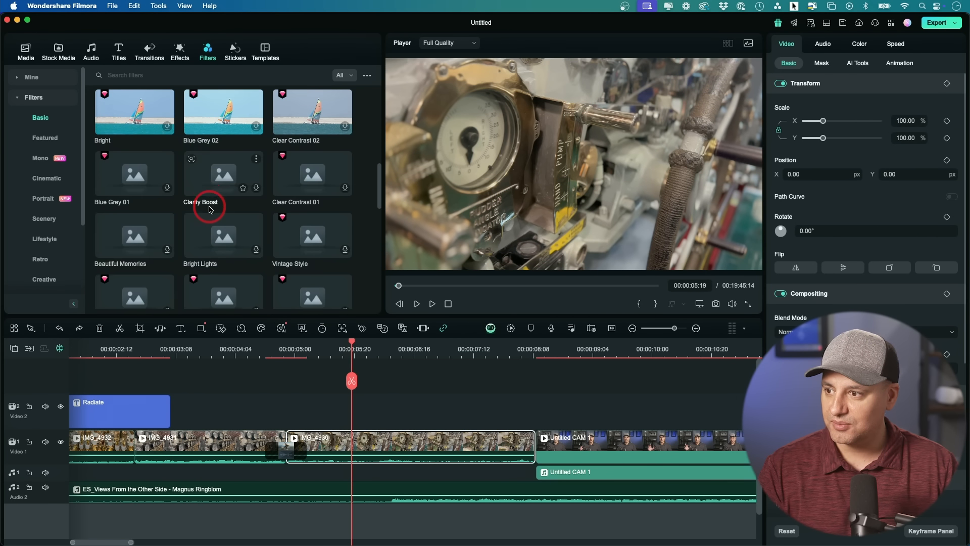
pyautogui.scroll(-3, 210, 205)
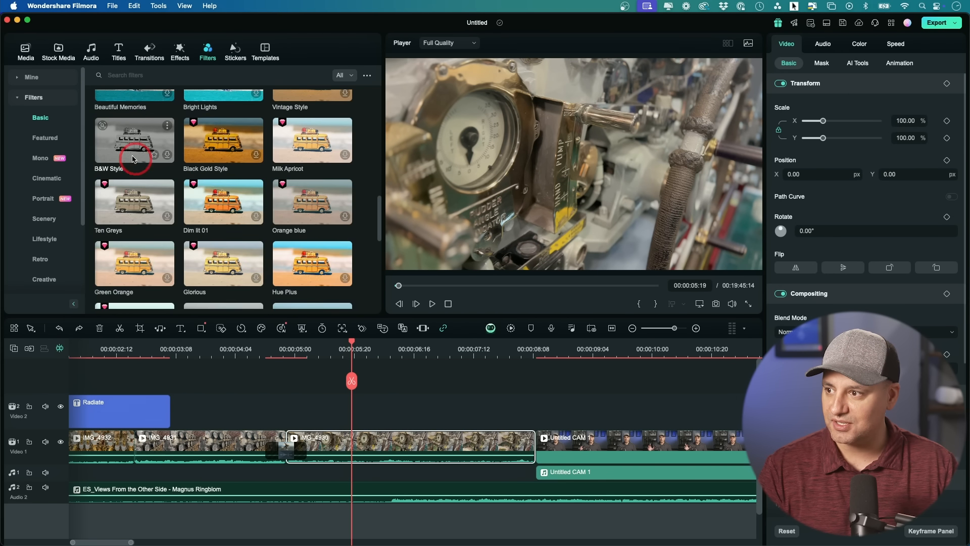
pyautogui.moveTo(125, 136); pyautogui.dragTo(348, 429)
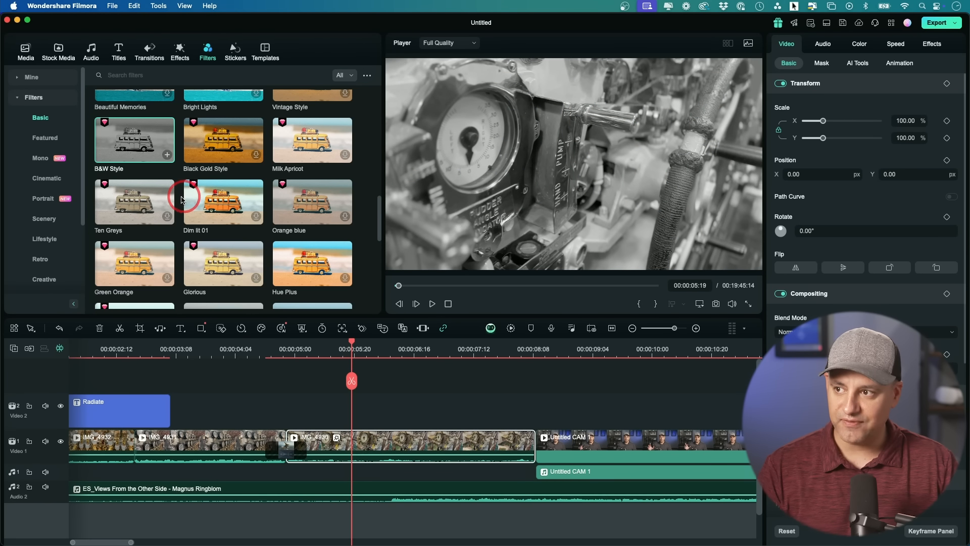
# Add the trending FOLLOW sticker on Video 2 above IMG_4930, scaled to 35.37% and placed in the picture's lower-right corner.
pyautogui.click(236, 51)
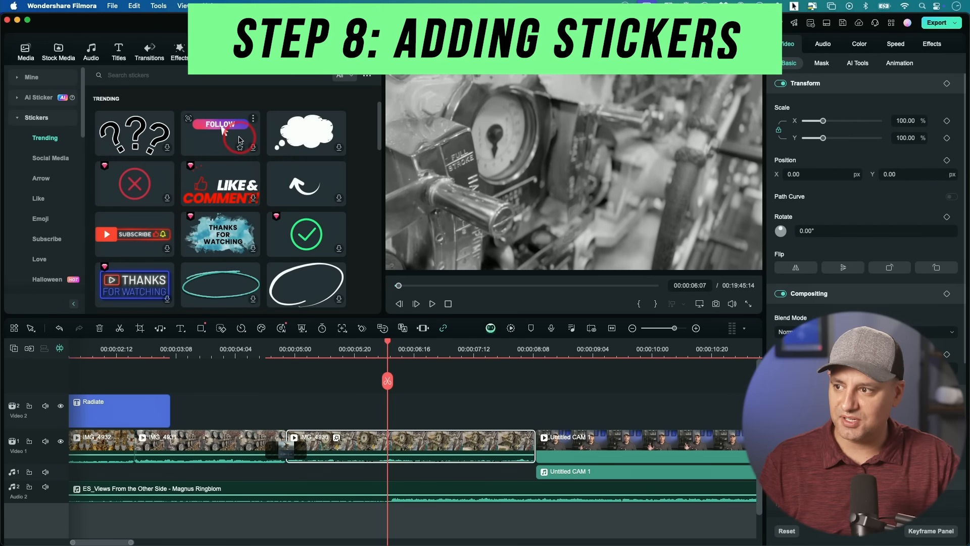
pyautogui.moveTo(220, 134); pyautogui.dragTo(285, 416)
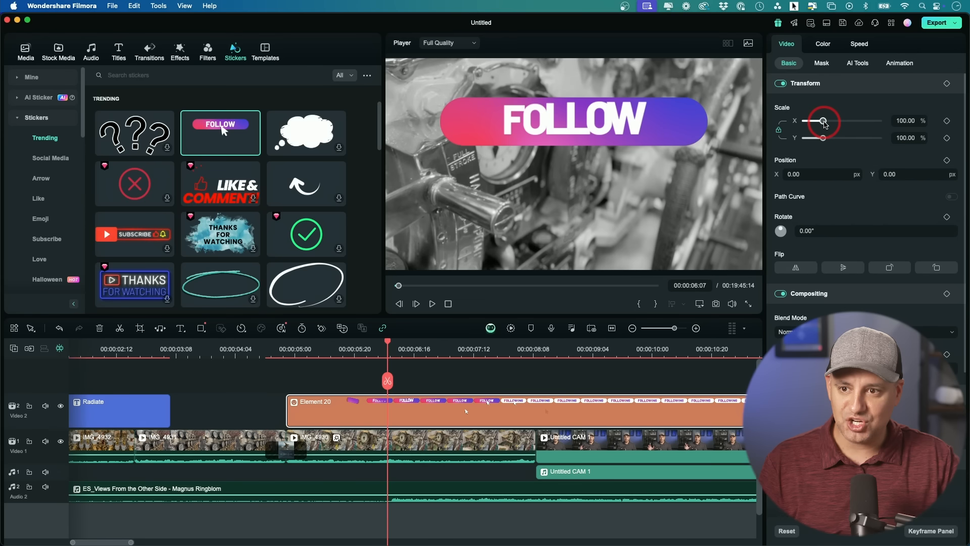
pyautogui.moveTo(819, 124); pyautogui.dragTo(810, 123)
pyautogui.moveTo(614, 147); pyautogui.dragTo(738, 254)
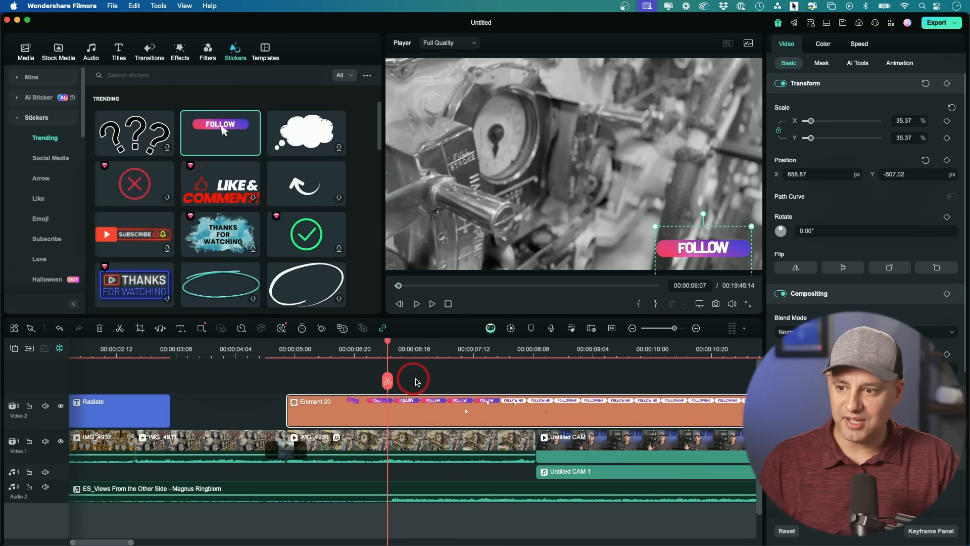
# Split the FOLLOW sticker where the IMG_4930 clip ends and delete the part over Untitled CAM 1.
pyautogui.click(527, 350)
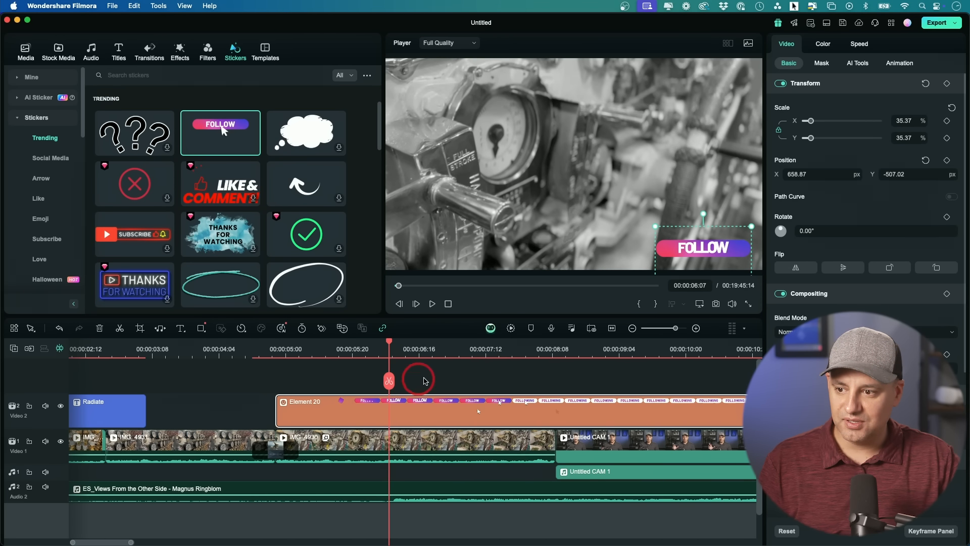
pyautogui.click(120, 329)
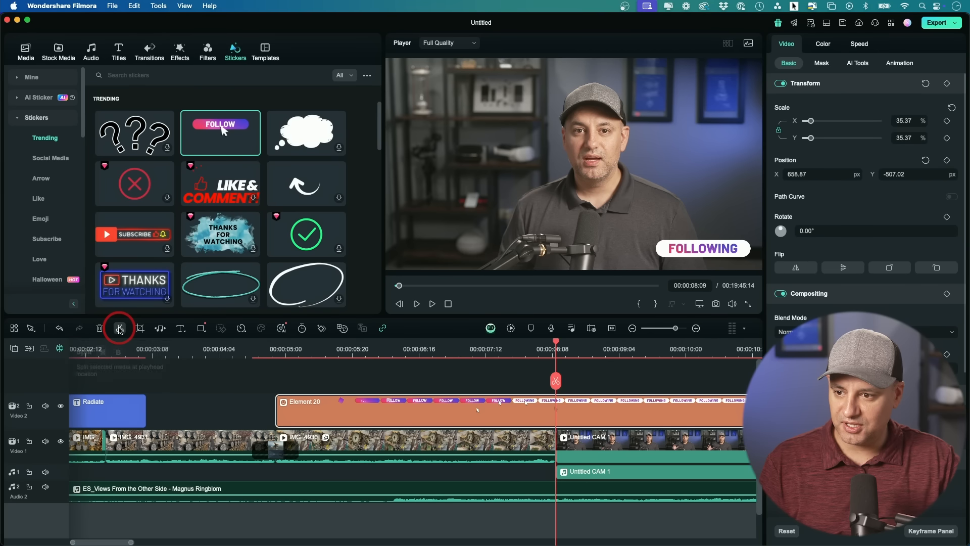
pyautogui.click(590, 422)
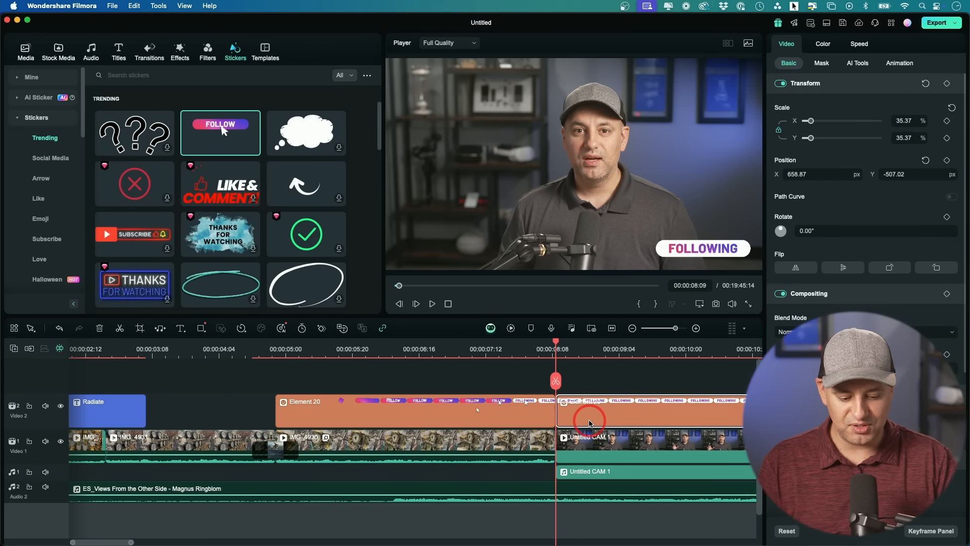
pyautogui.press('Delete')
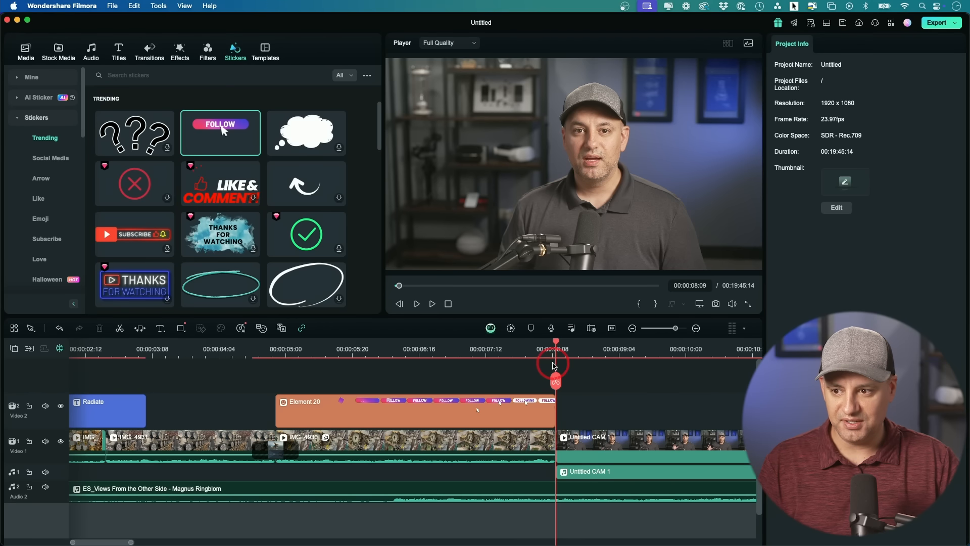
pyautogui.moveTo(554, 343); pyautogui.dragTo(569, 359)
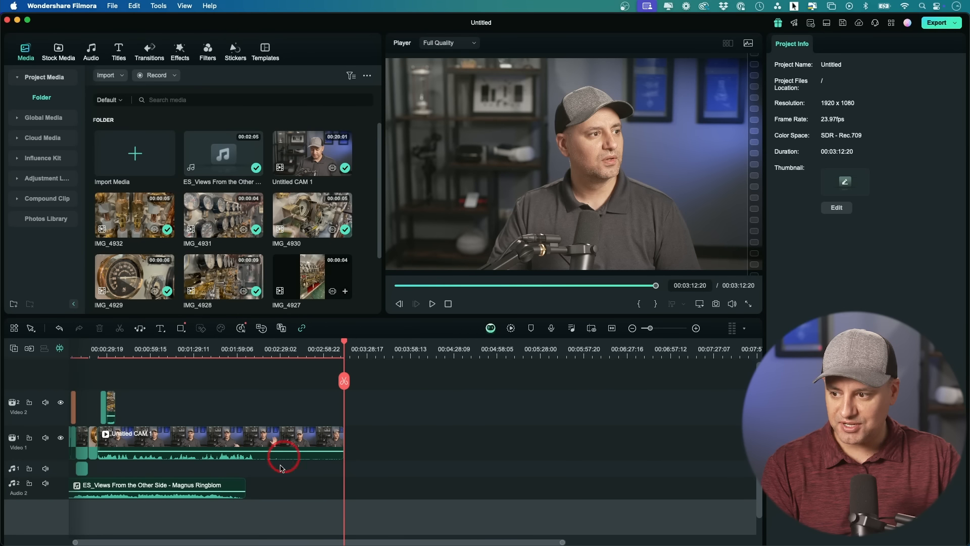
# Shorten the last Untitled CAM 1 clip on Video 1 and trim the background music so both end at about 1:32.
pyautogui.hscroll(-1, 280, 415)
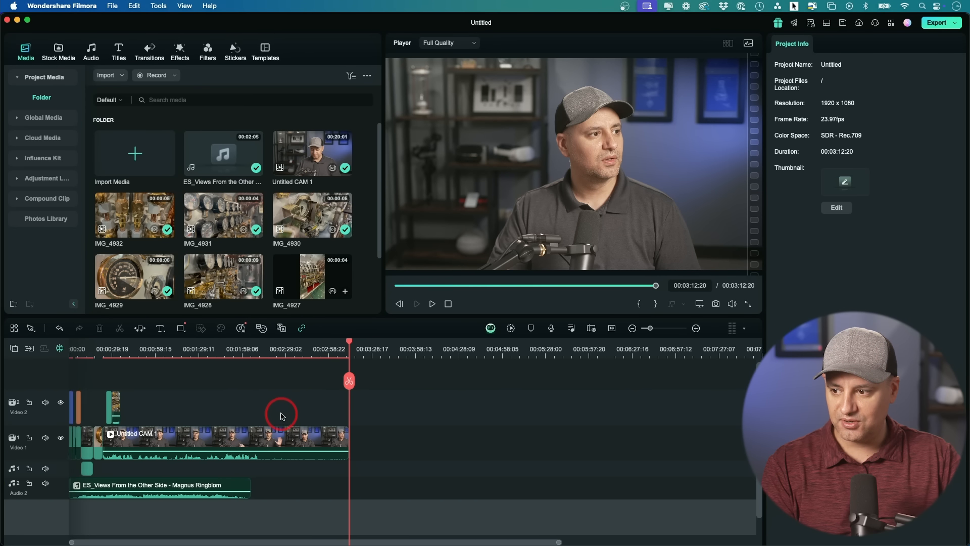
pyautogui.moveTo(246, 484); pyautogui.dragTo(342, 494)
pyautogui.click(266, 438)
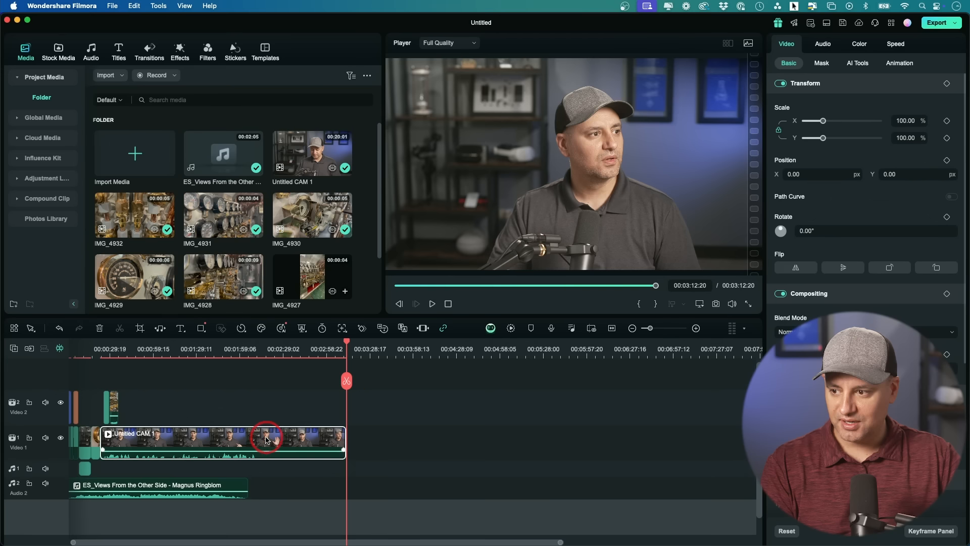
pyautogui.moveTo(345, 439); pyautogui.dragTo(267, 440)
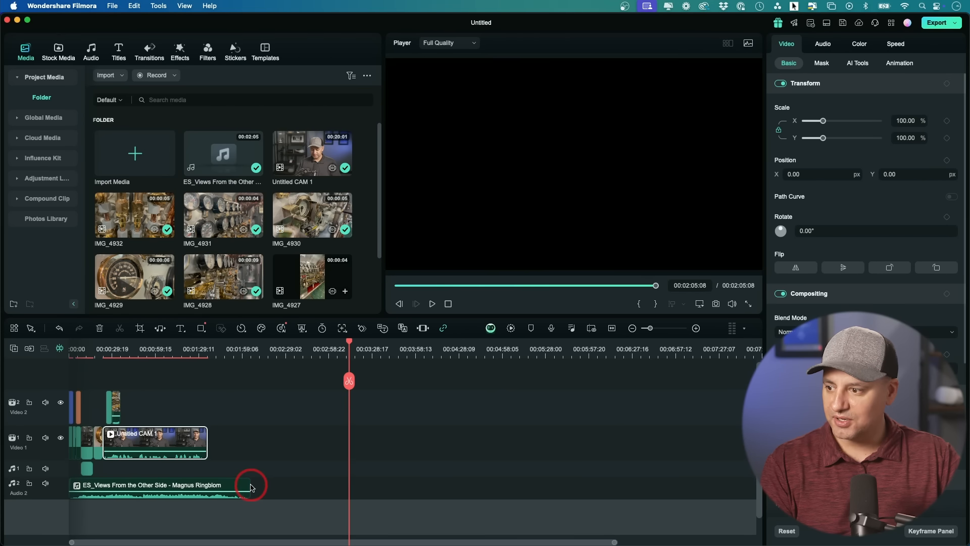
pyautogui.moveTo(250, 486); pyautogui.dragTo(206, 483)
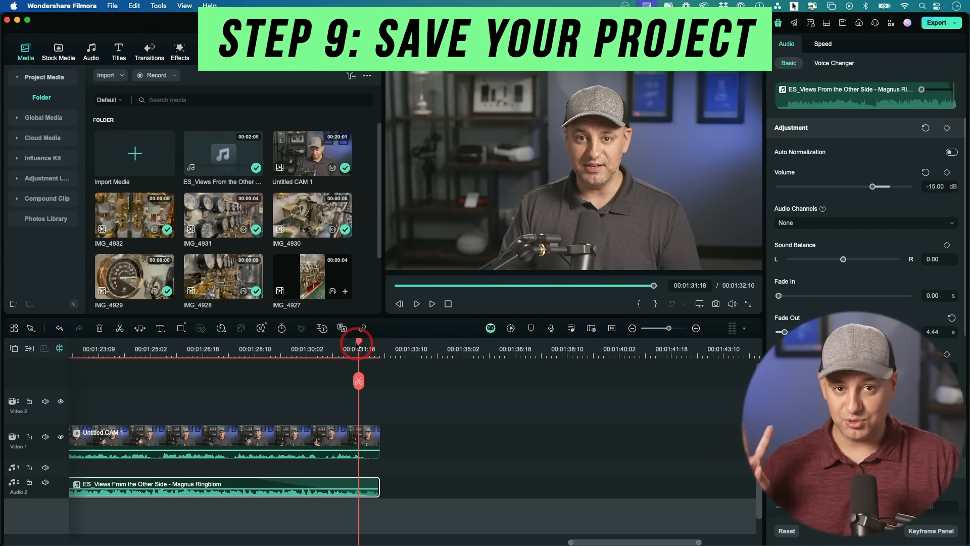
# Start saving the project as a new file, expand the save dialog and name it "your project name".
pyautogui.click(112, 6)
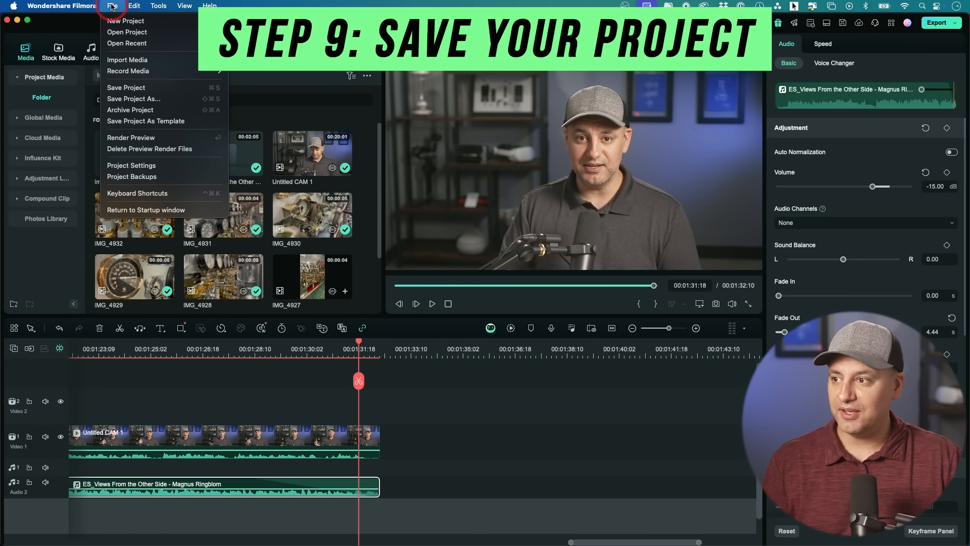
pyautogui.click(138, 100)
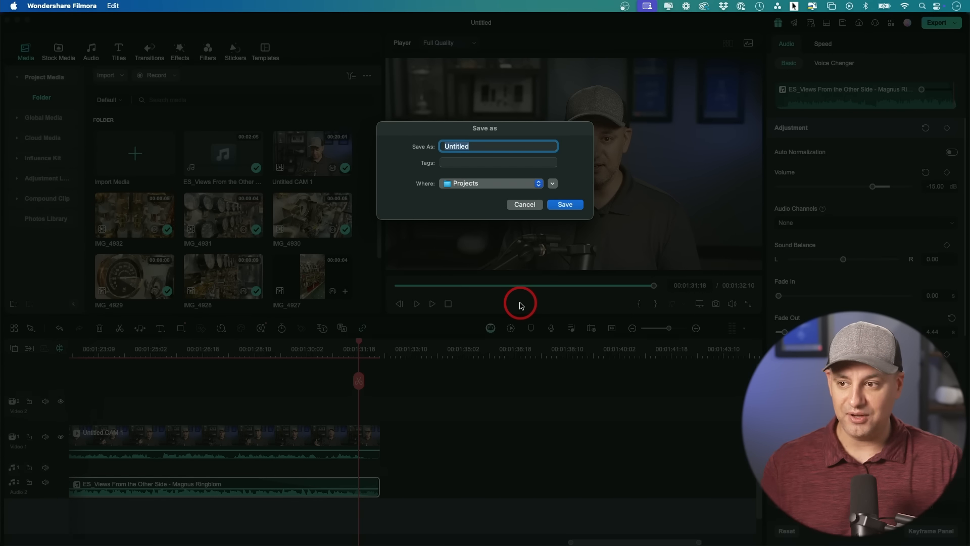
pyautogui.click(552, 184)
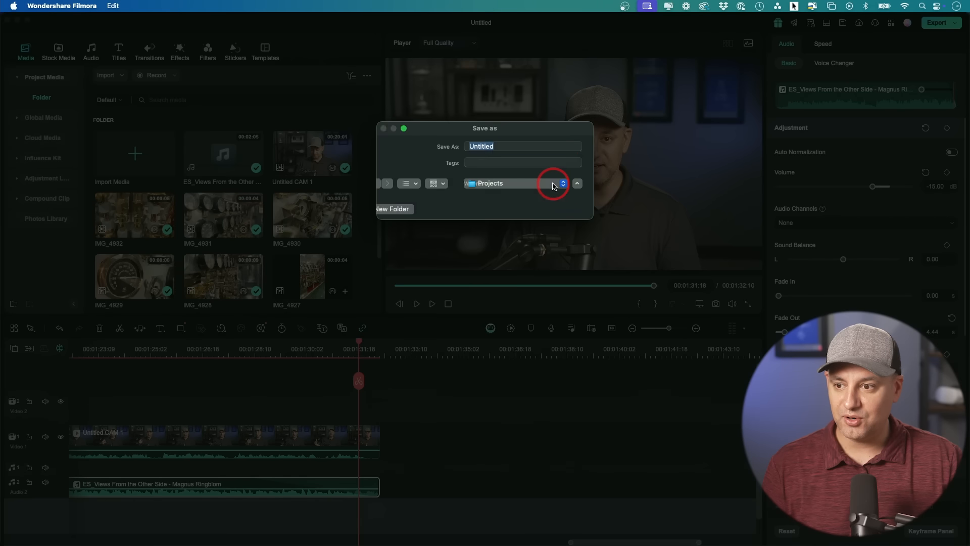
pyautogui.click(505, 187)
pyautogui.click(493, 146)
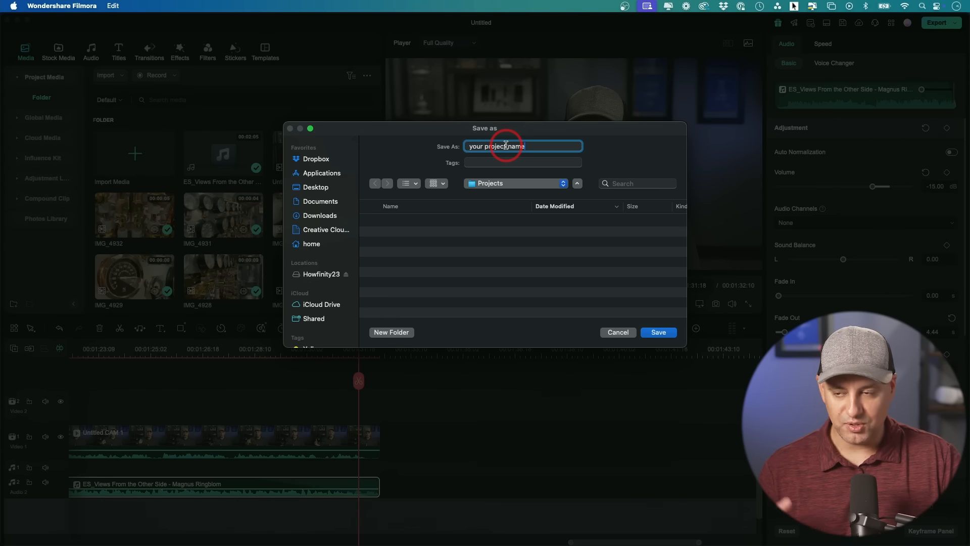
# Choose the Project Files folder inside Filmora Tutorial as the location and save the project.
pyautogui.click(510, 185)
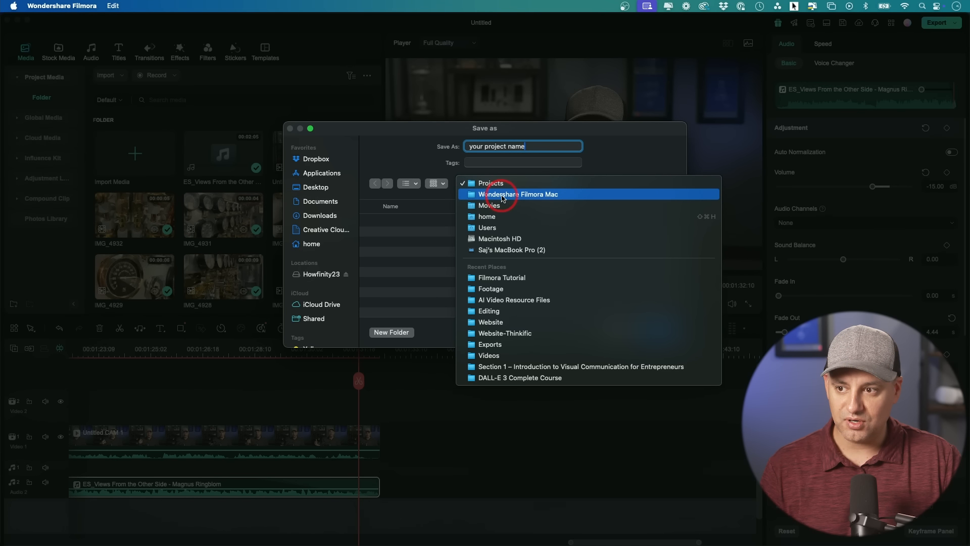
pyautogui.click(509, 183)
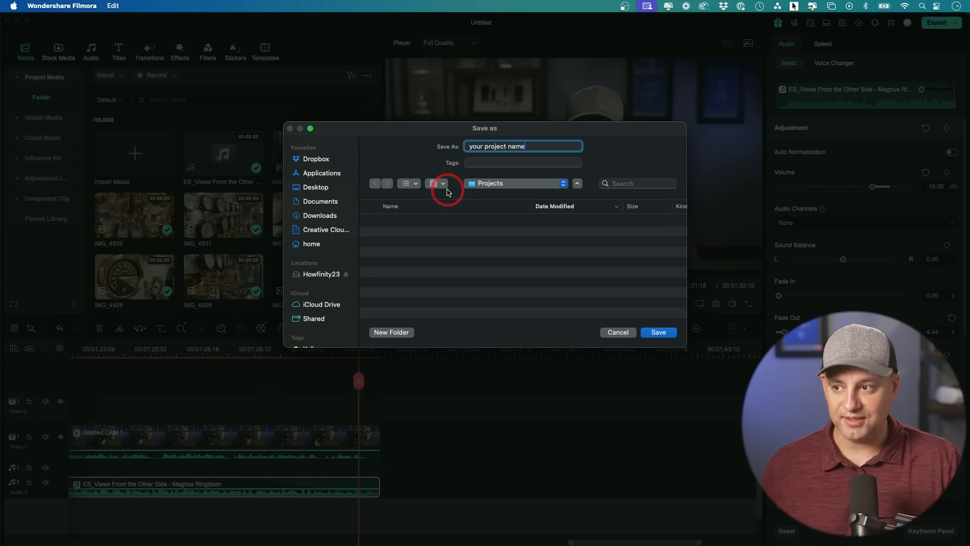
pyautogui.click(316, 158)
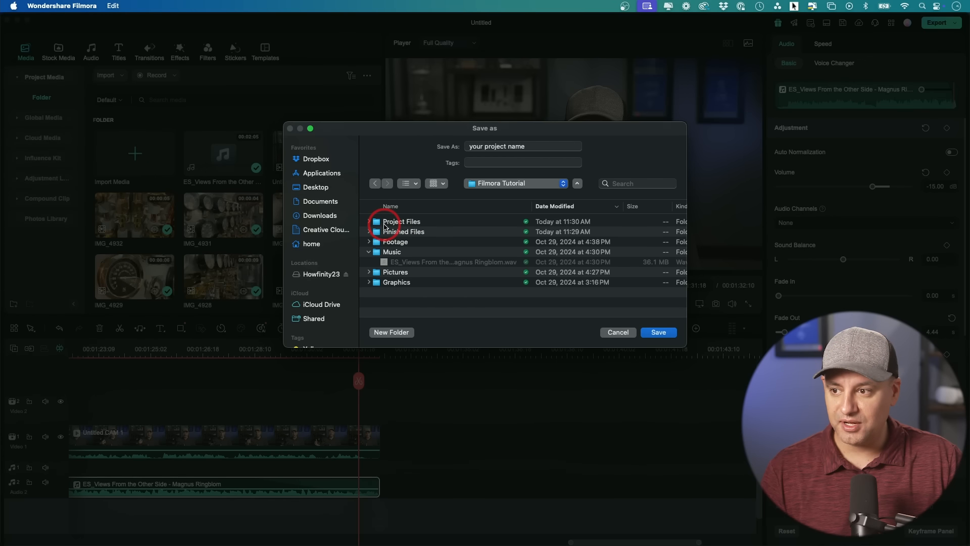
pyautogui.doubleClick(412, 225)
pyautogui.click(659, 334)
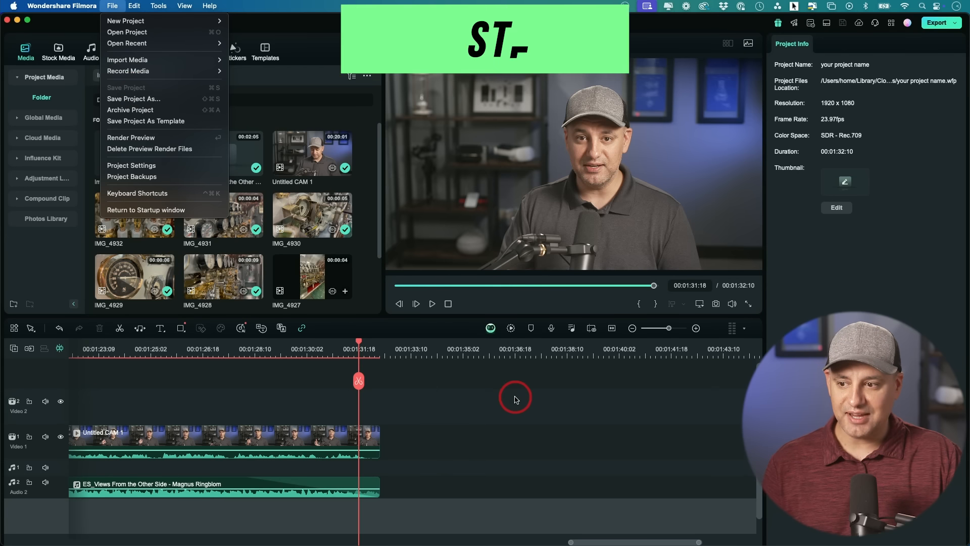
pyautogui.click(497, 397)
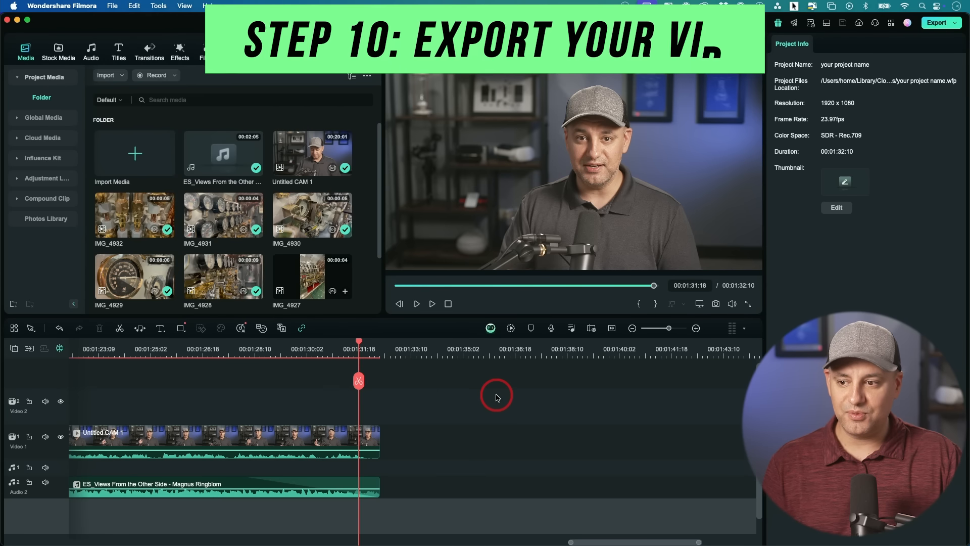
# Open the local export settings, select MP4 as the format and check the available resolutions and remaining options.
pyautogui.click(933, 27)
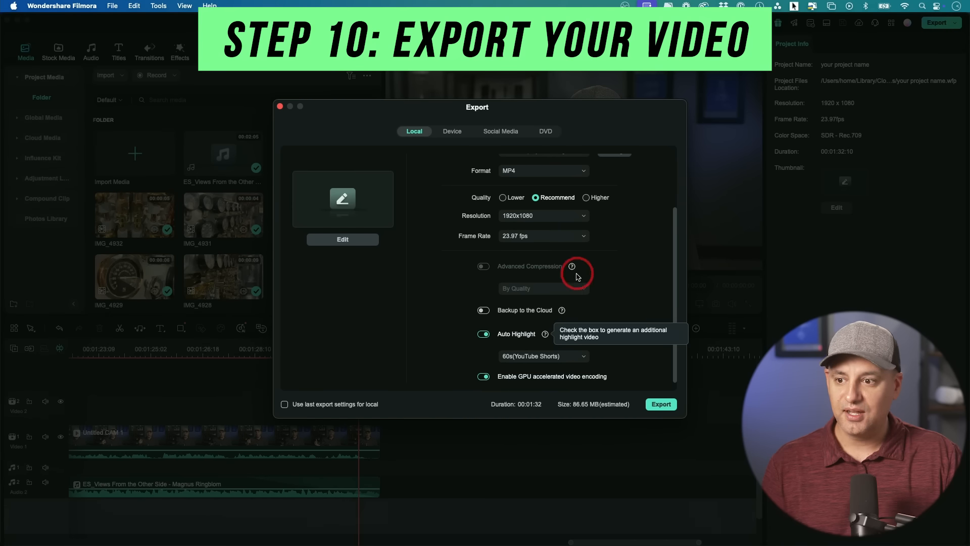
pyautogui.scroll(1, 584, 236)
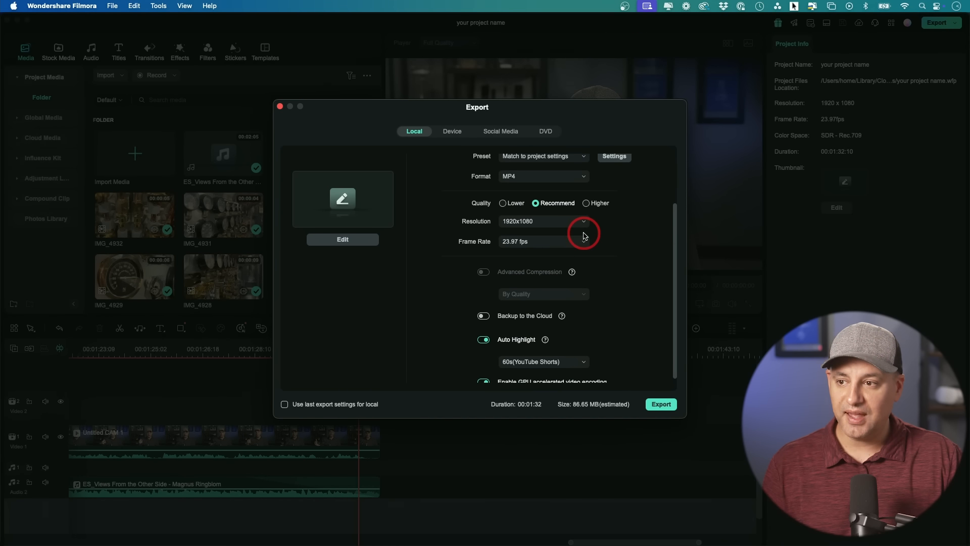
pyautogui.scroll(-1, 584, 235)
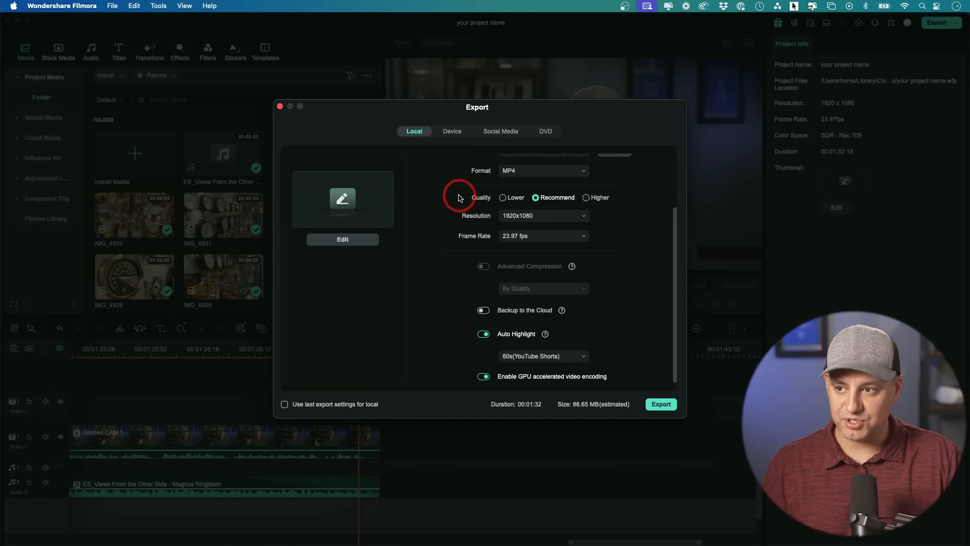
pyautogui.scroll(5, 435, 170)
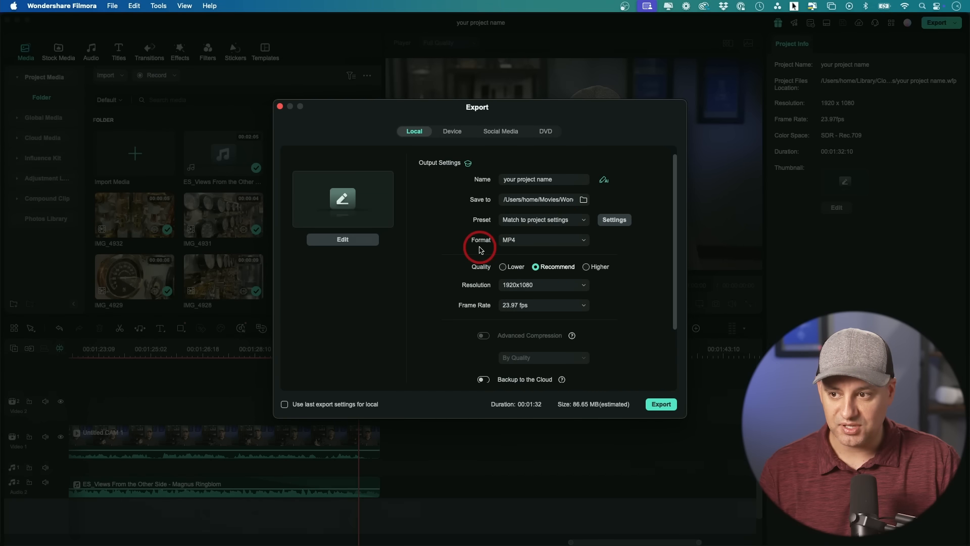
pyautogui.click(527, 245)
pyautogui.click(527, 257)
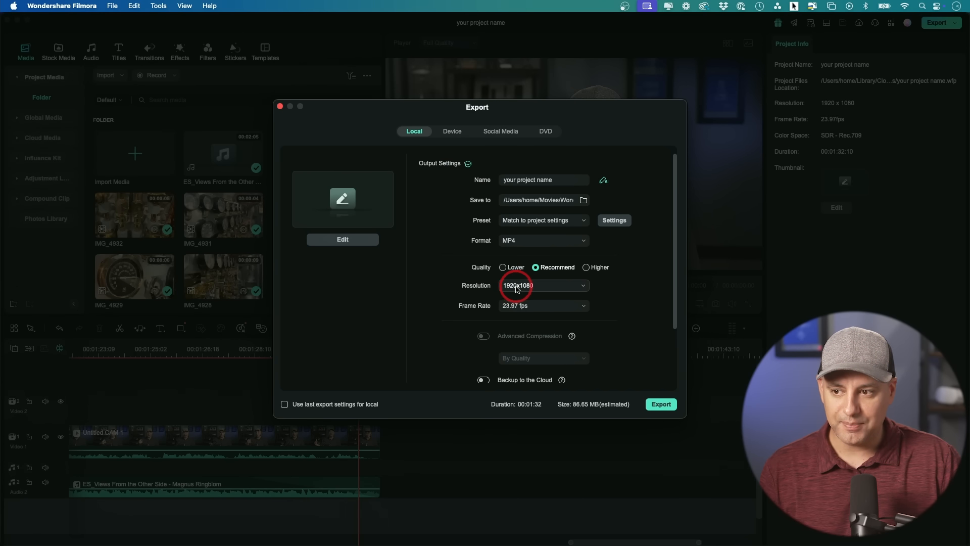
pyautogui.click(534, 287)
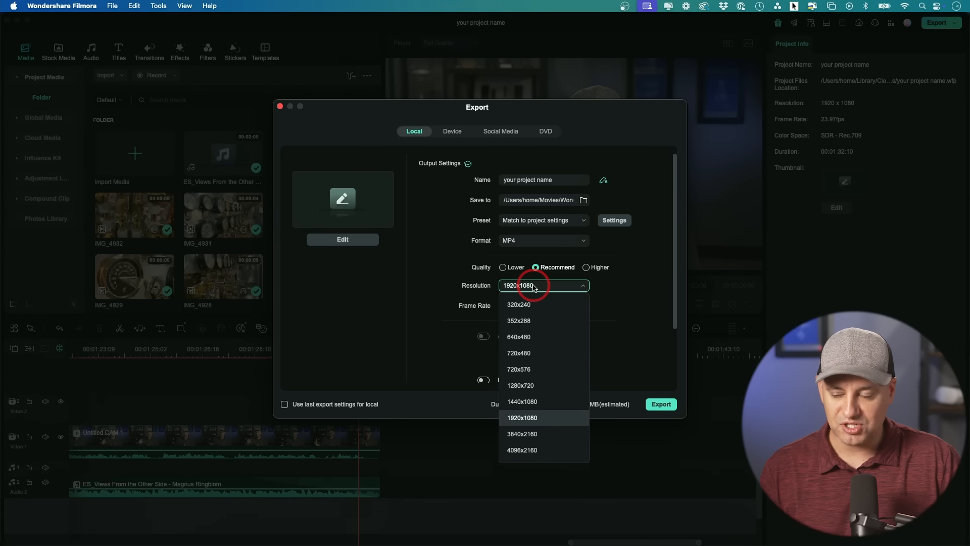
pyautogui.click(534, 287)
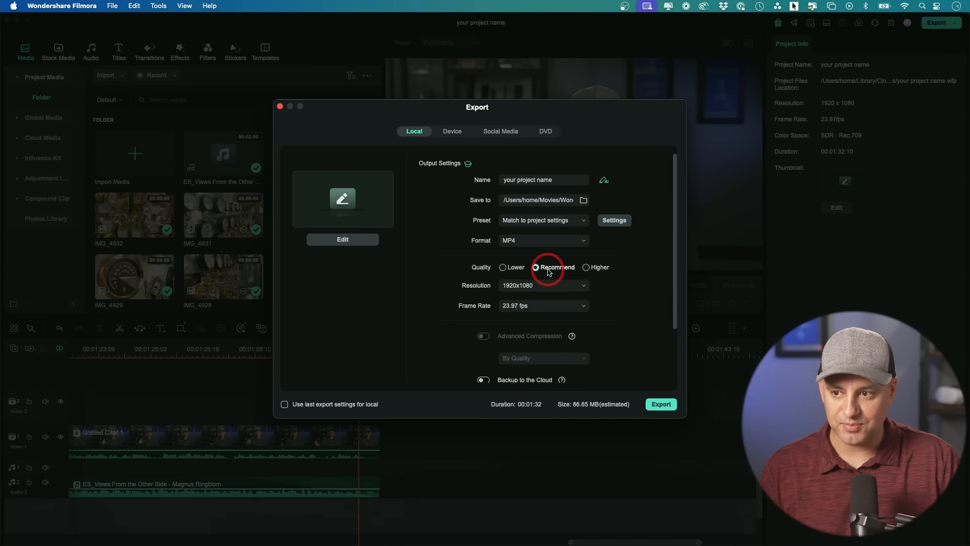
pyautogui.scroll(-5, 546, 272)
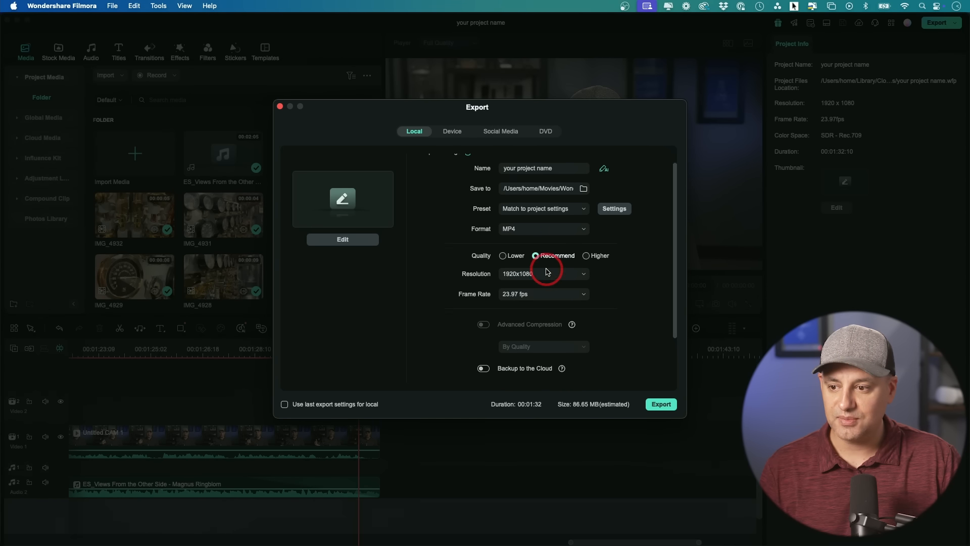
pyautogui.scroll(5, 547, 272)
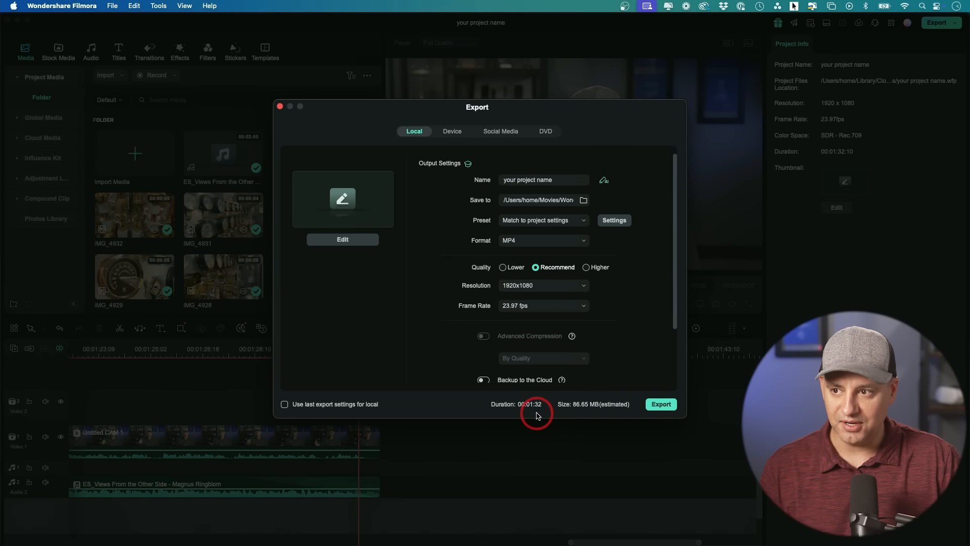
# Check the social media export destinations, then return to local export and export the video with the paid assets removed.
pyautogui.click(501, 134)
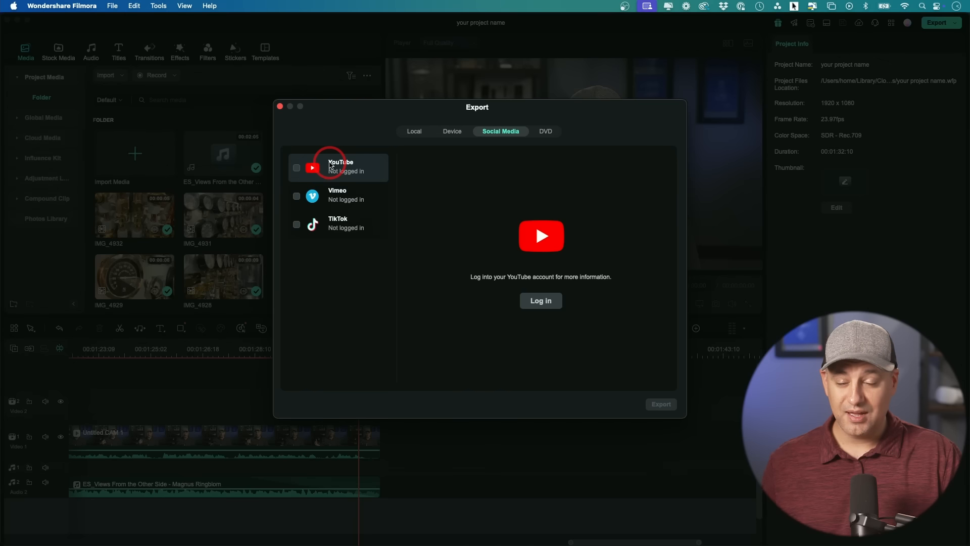
pyautogui.click(417, 129)
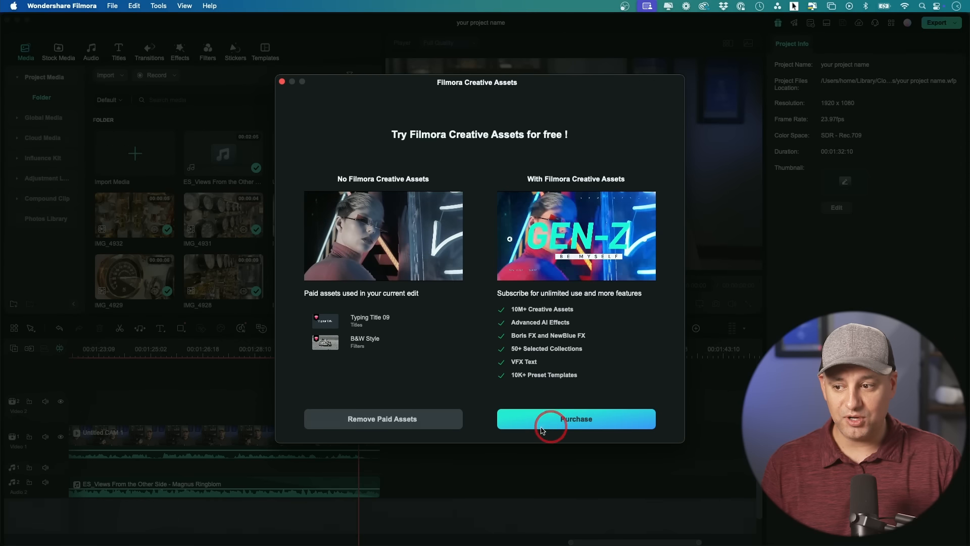
pyautogui.click(373, 419)
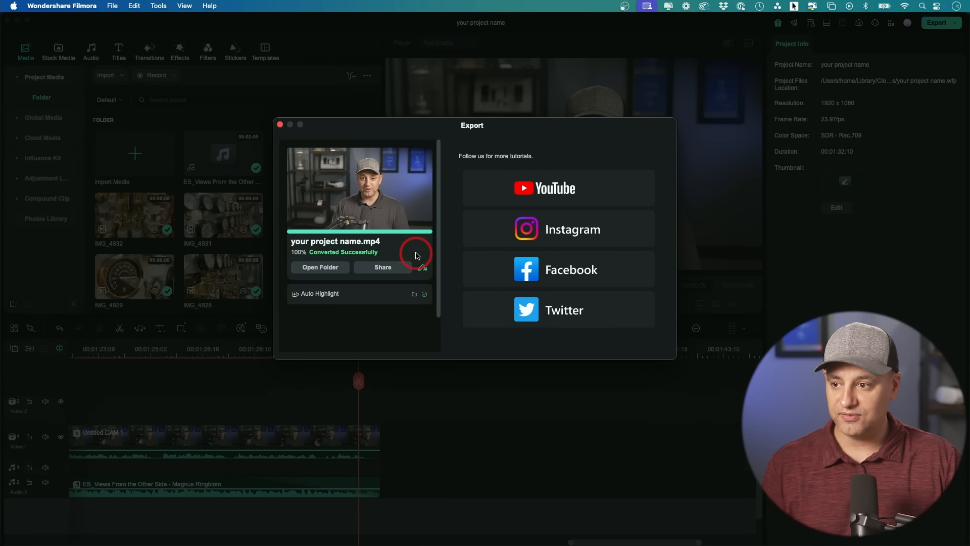
# Open the folder of the exported video in Finder and preview your project name.mp4 from its beginning.
pyautogui.click(315, 268)
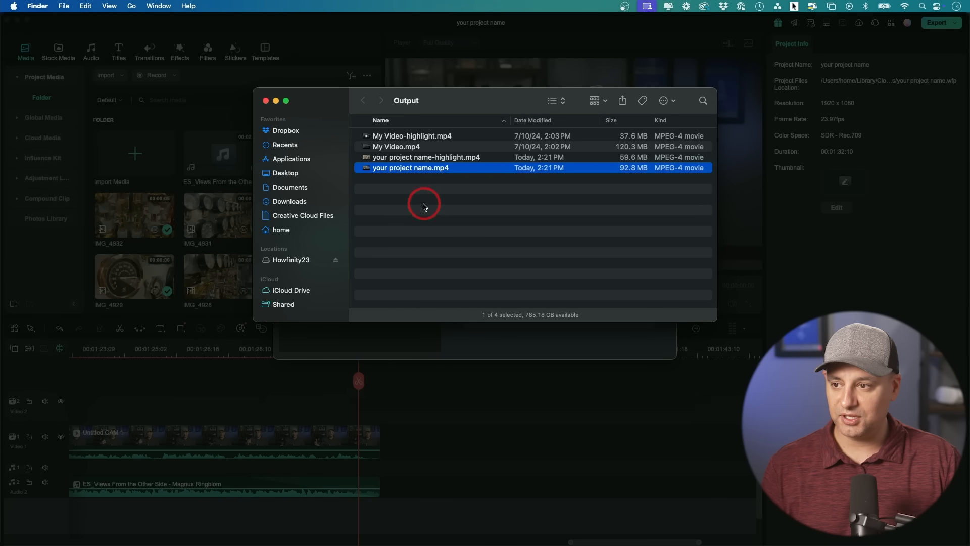
pyautogui.press('space')
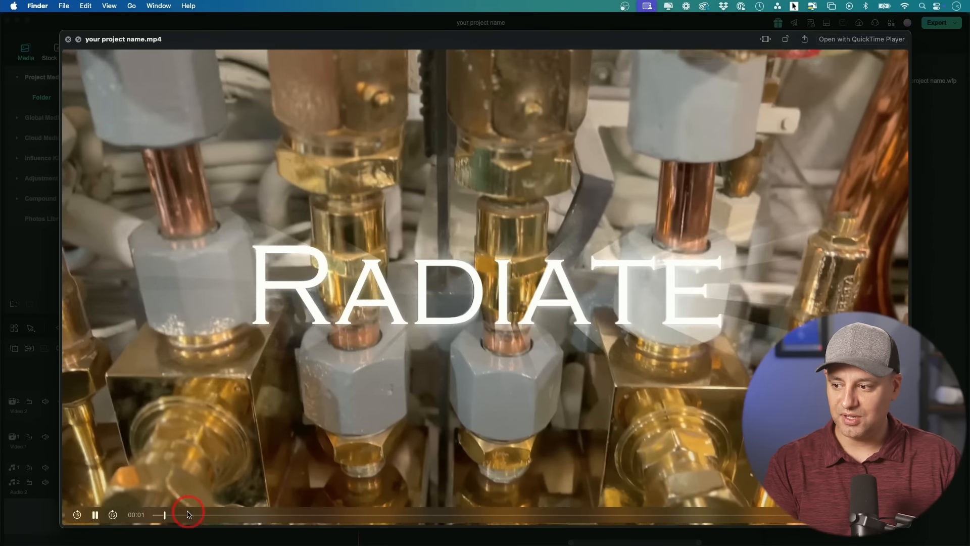
pyautogui.moveTo(169, 515)
pyautogui.mouseDown()
pyautogui.moveTo(823, 521)
pyautogui.moveTo(158, 513)
pyautogui.mouseUp()
pyautogui.press('space')
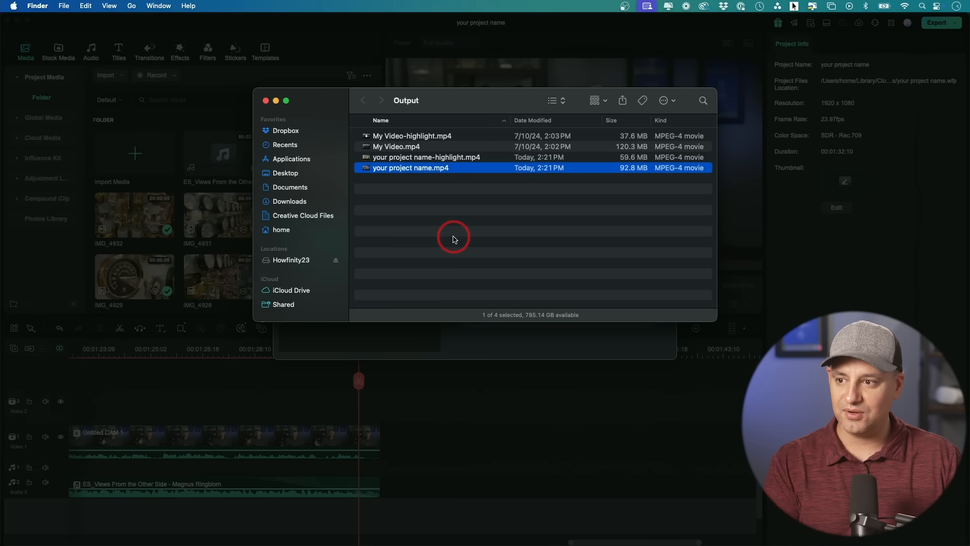